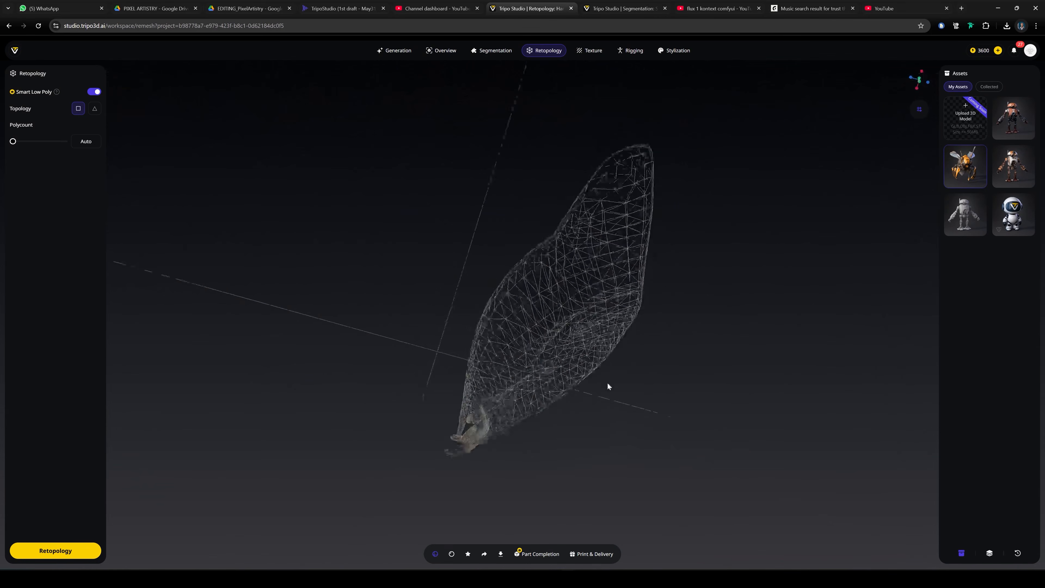
left_click_drag(606, 386, 564, 350)
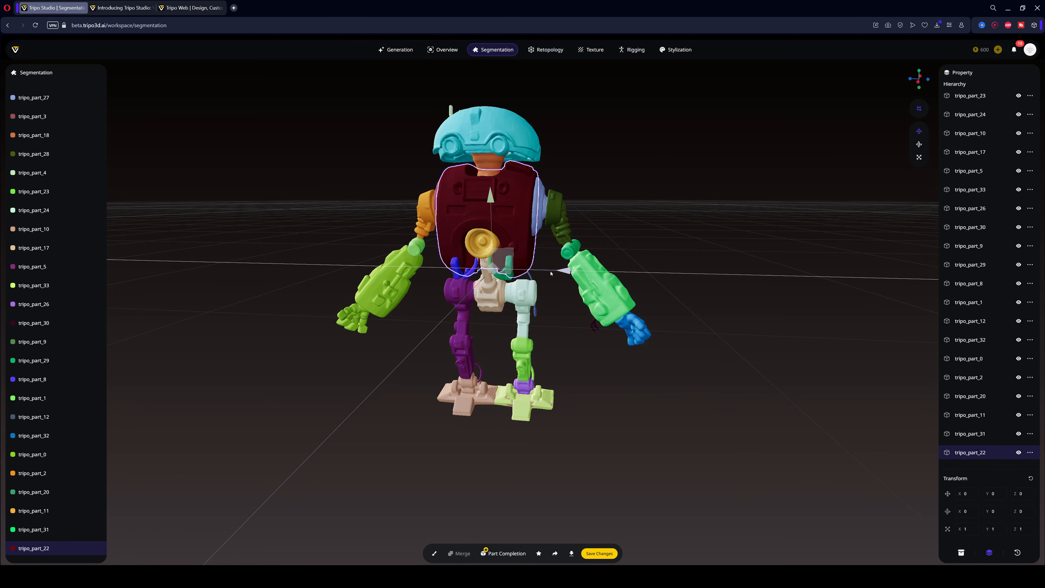
Pull the segmented robot's torso part out of the body along the Z axis to about -0.77
left_click_drag(550, 272, 810, 265)
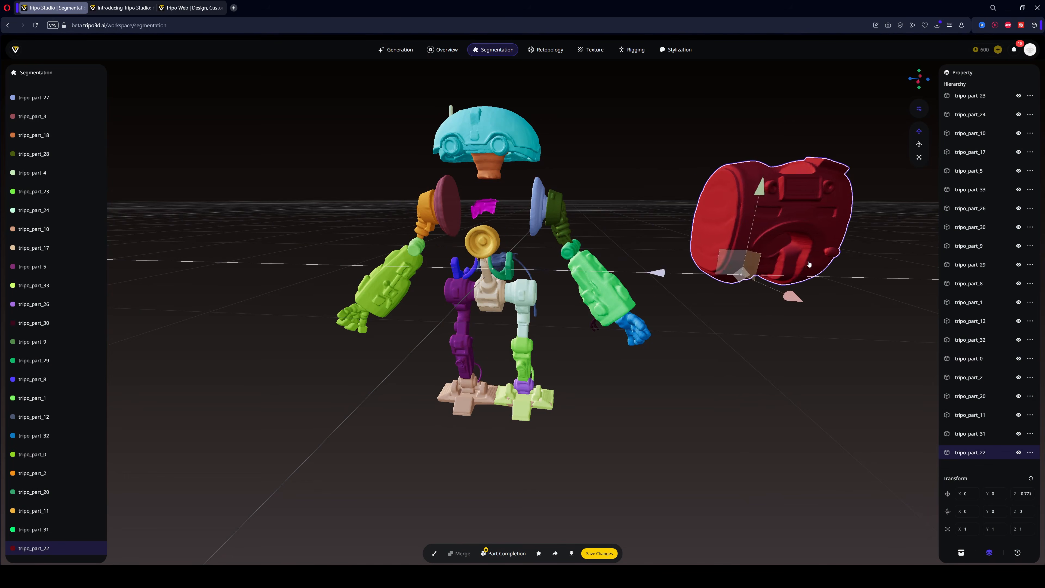
left_click_drag(766, 337, 783, 359)
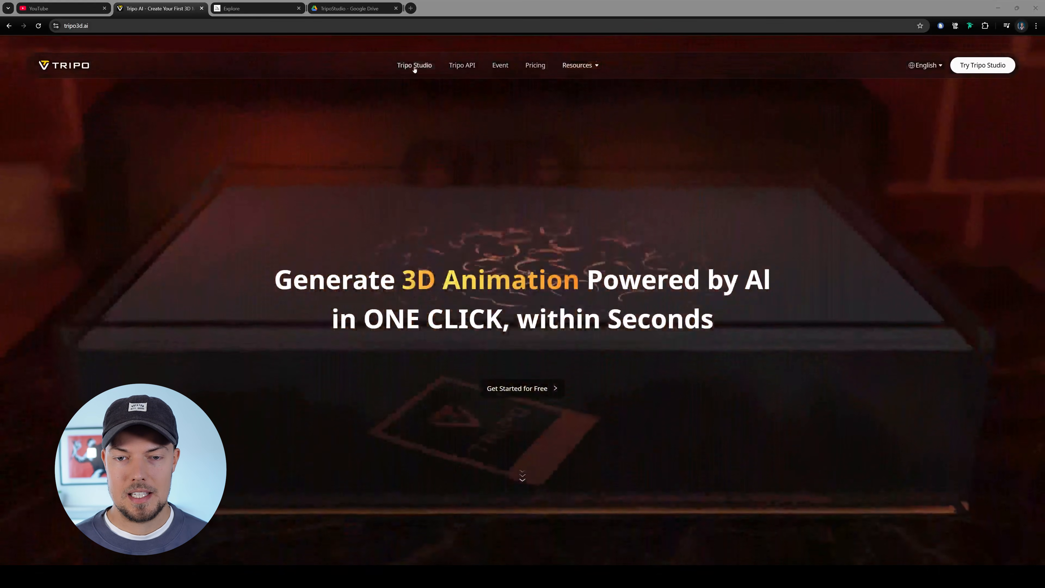
Open Tripo Studio from the Tripo website and enter the 3D Model Generator
left_click(415, 66)
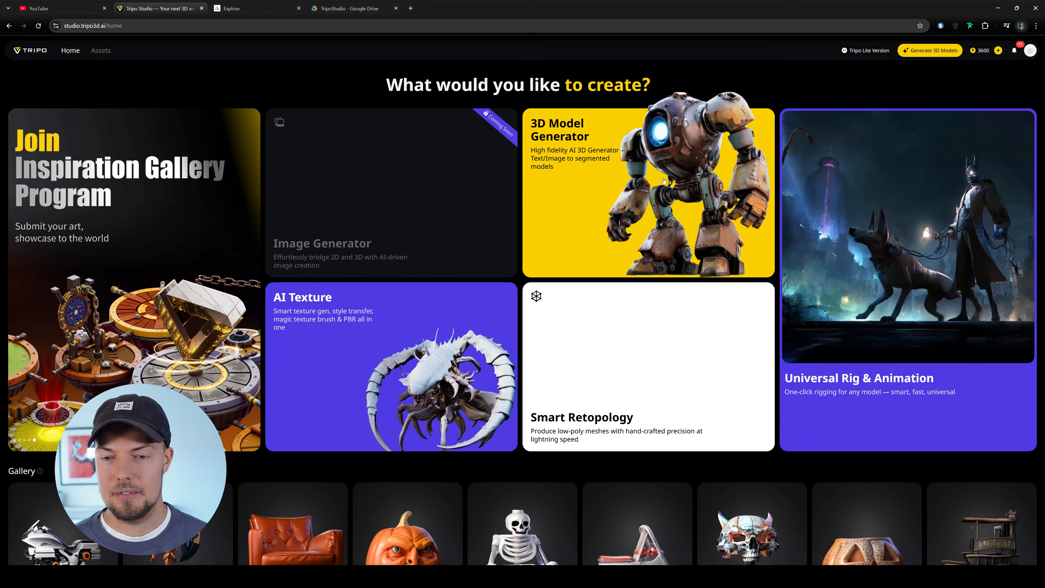
left_click(588, 262)
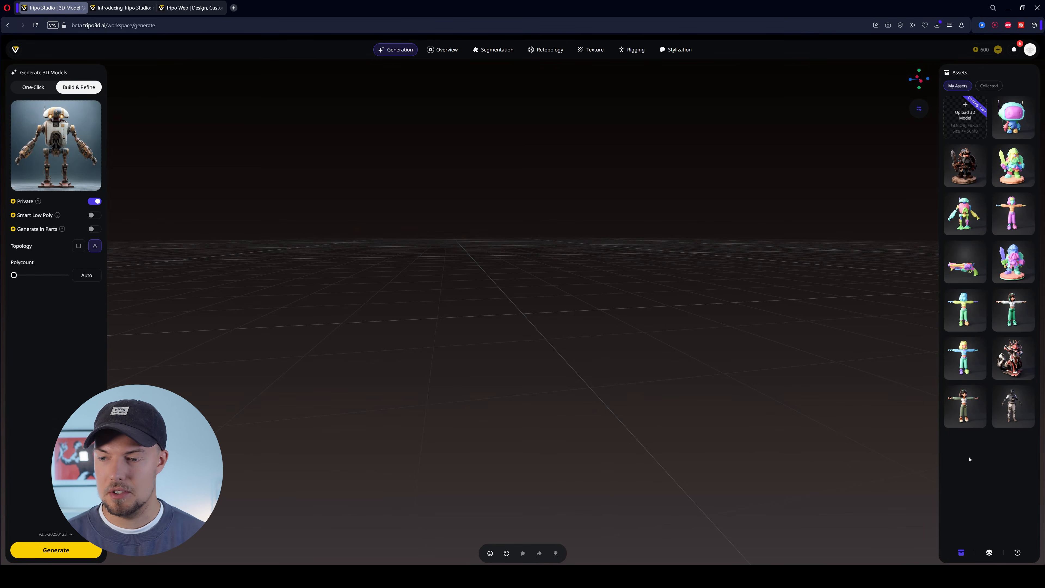
left_click_drag(490, 253, 482, 249)
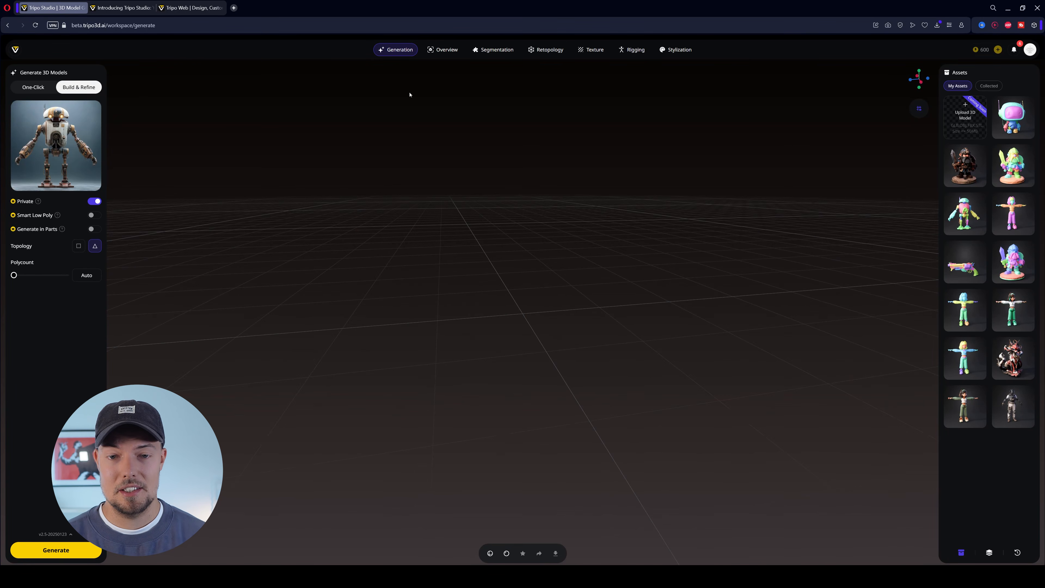
mouse_move(398, 54)
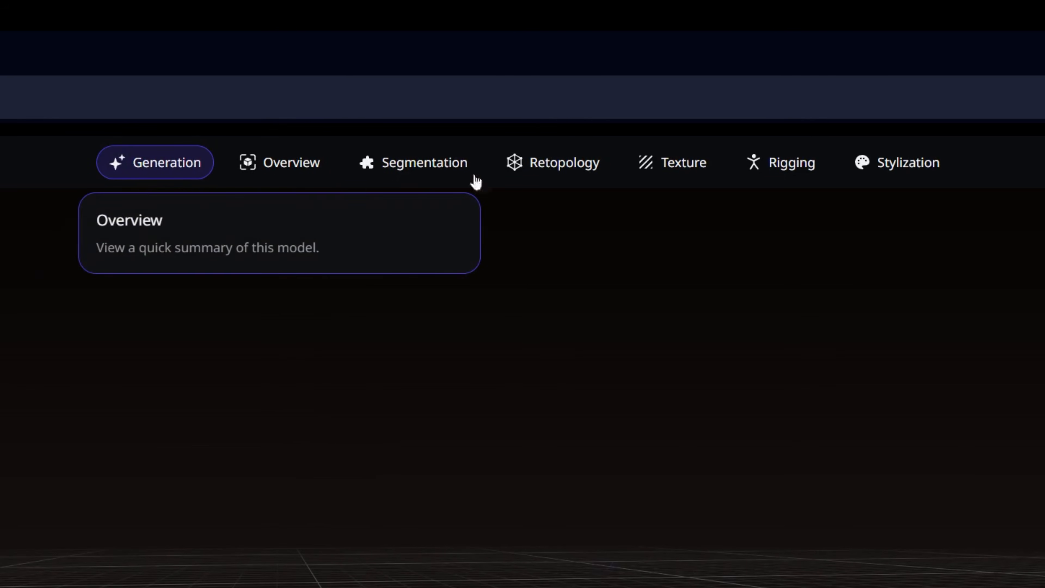
mouse_move(449, 164)
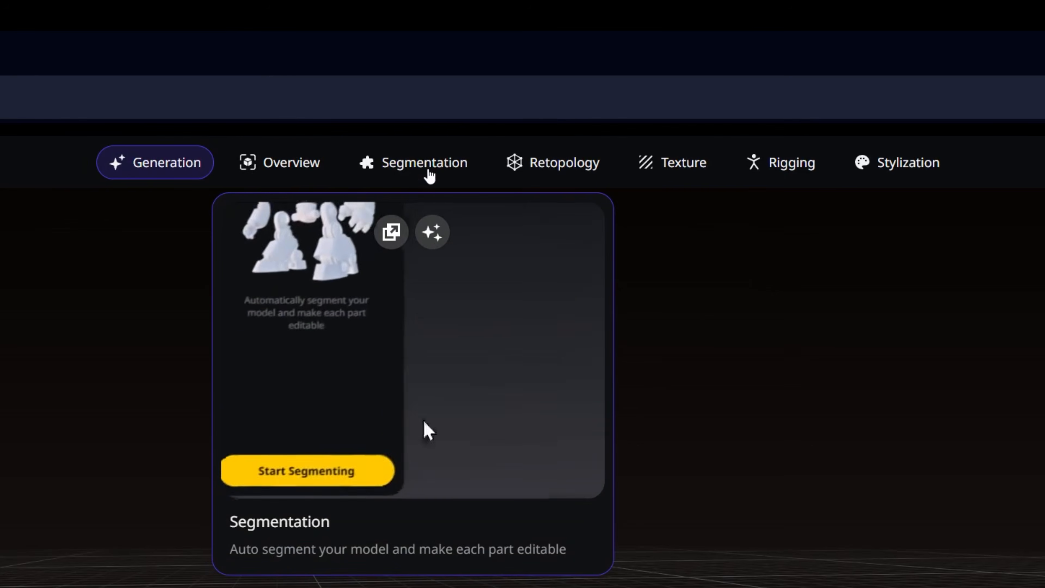
mouse_move(596, 173)
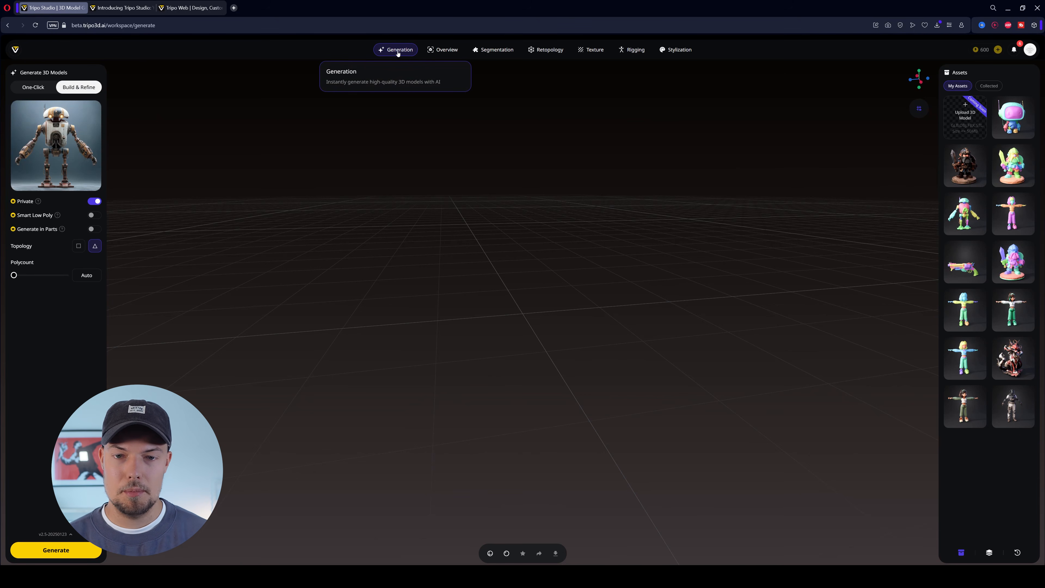
mouse_move(694, 52)
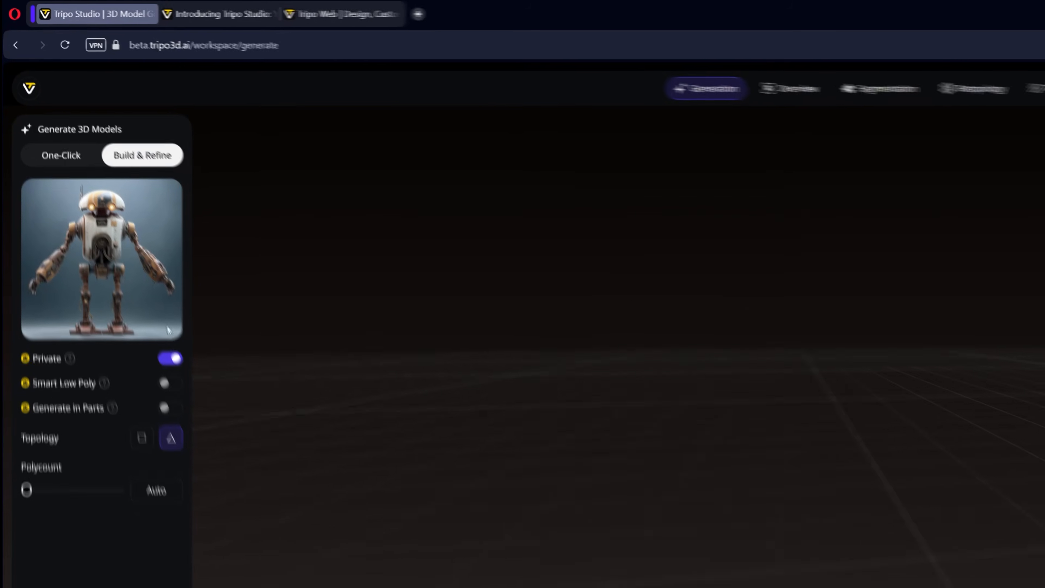
Remove the current reference image and switch the generation mode to One-Click
mouse_move(94, 182)
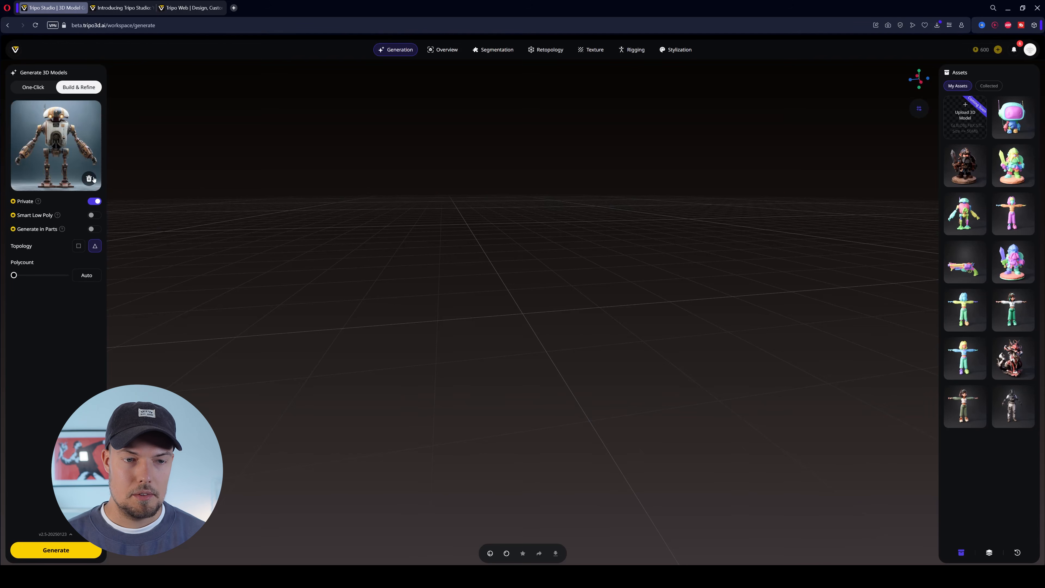
left_click(167, 330)
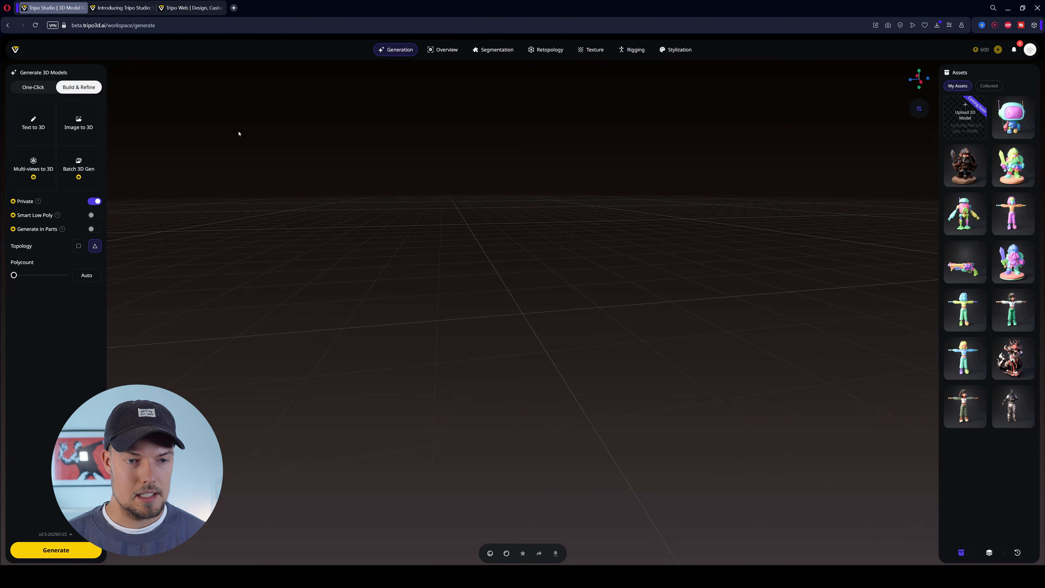
left_click(40, 88)
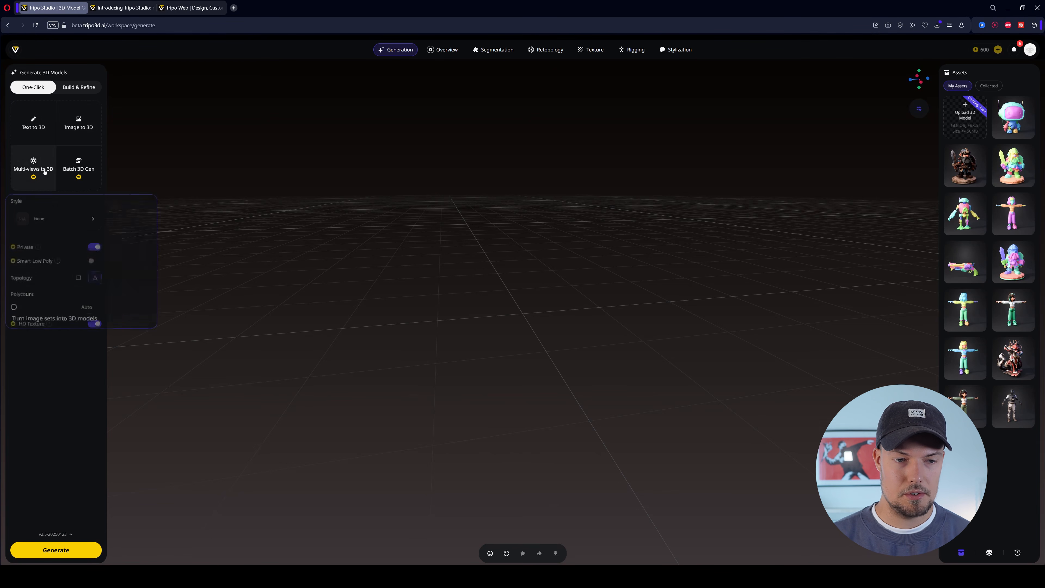
Choose Image to 3D and upload the retro robot picture from the Downloads folder as the reference image
left_click(86, 132)
left_click(146, 111)
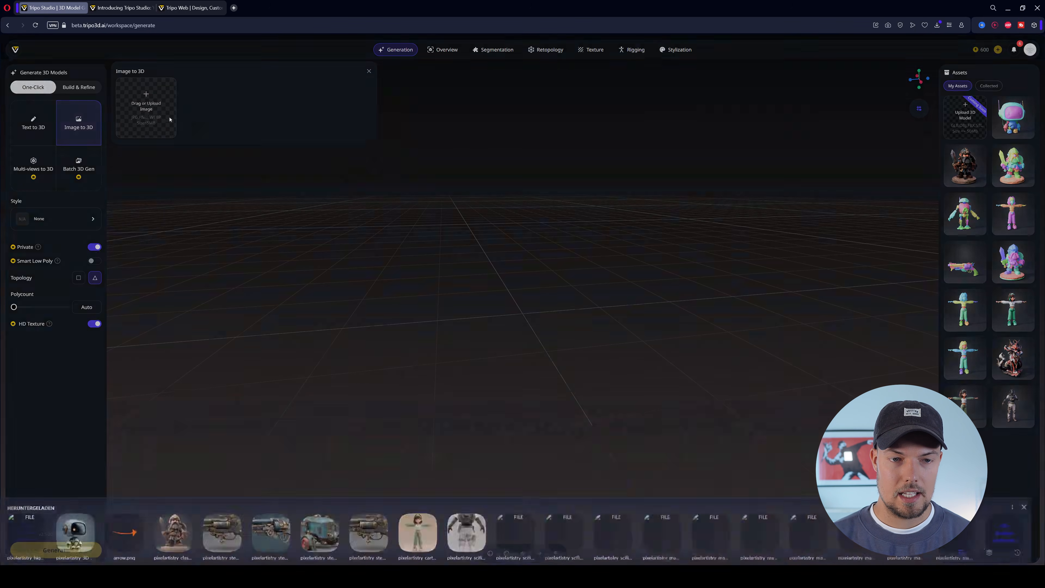
left_click(1010, 532)
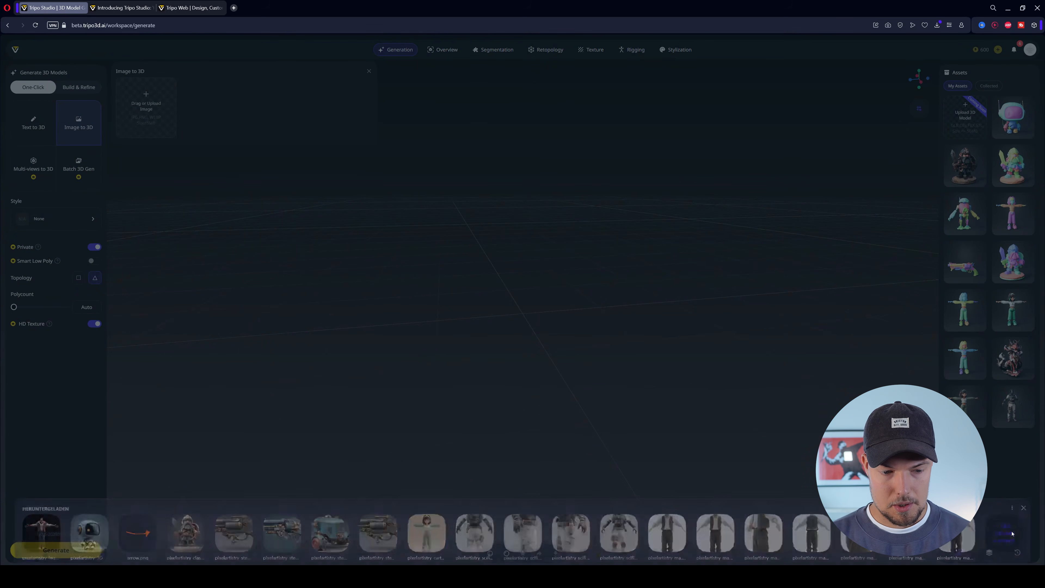
scroll(330, 180, "down", 15)
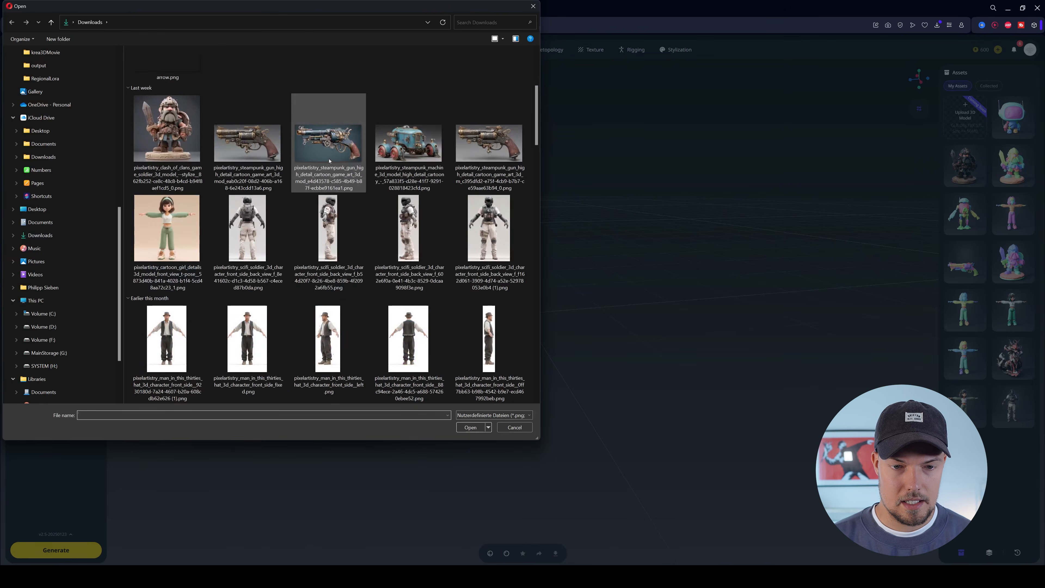
double_click(167, 191)
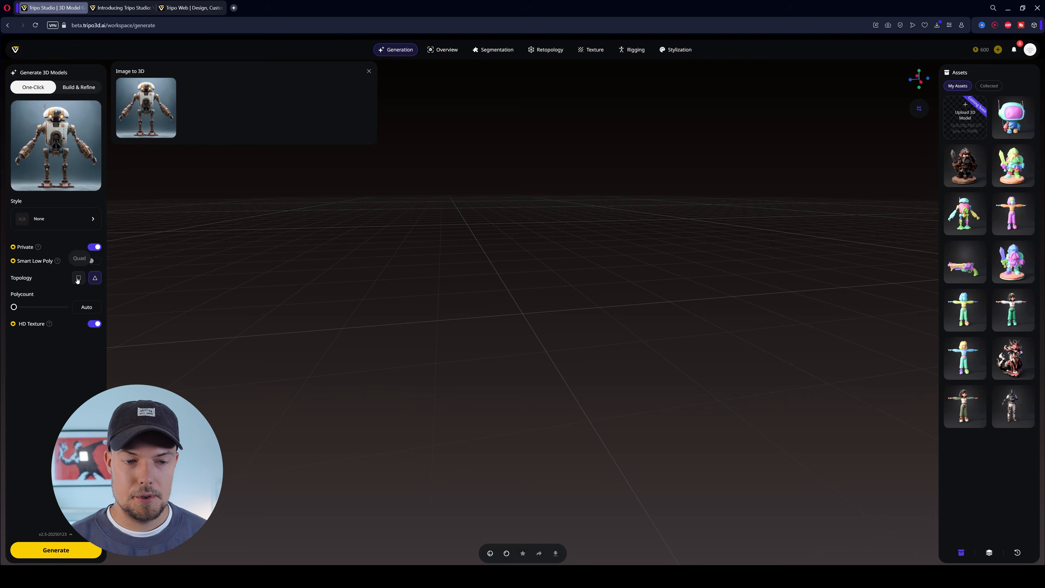
Generate the robot model in one click with triangle topology, automatic polycount, HD texture and version v2.5-20250123
left_click(93, 278)
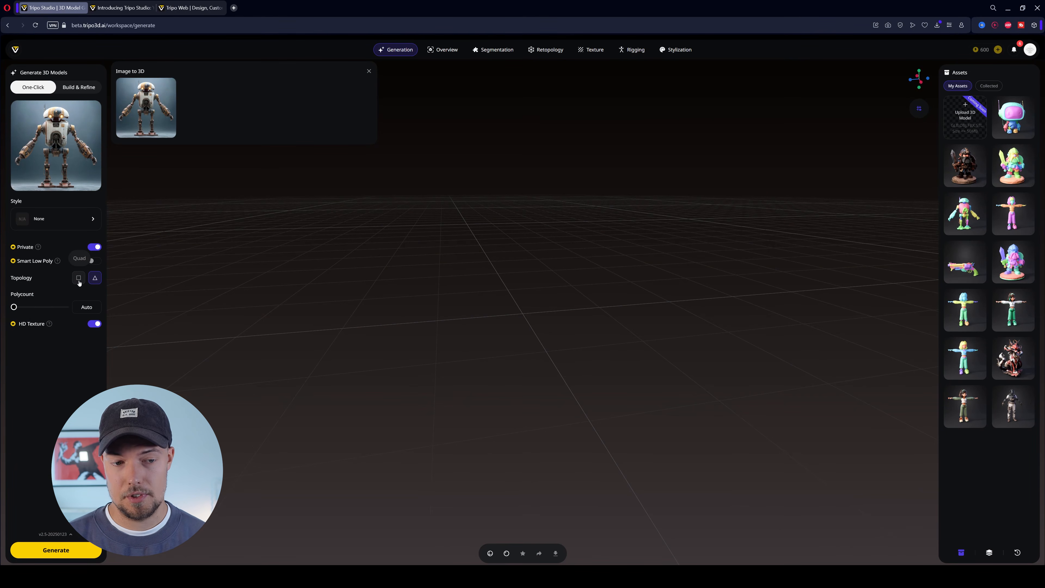
left_click_drag(12, 310, 25, 309)
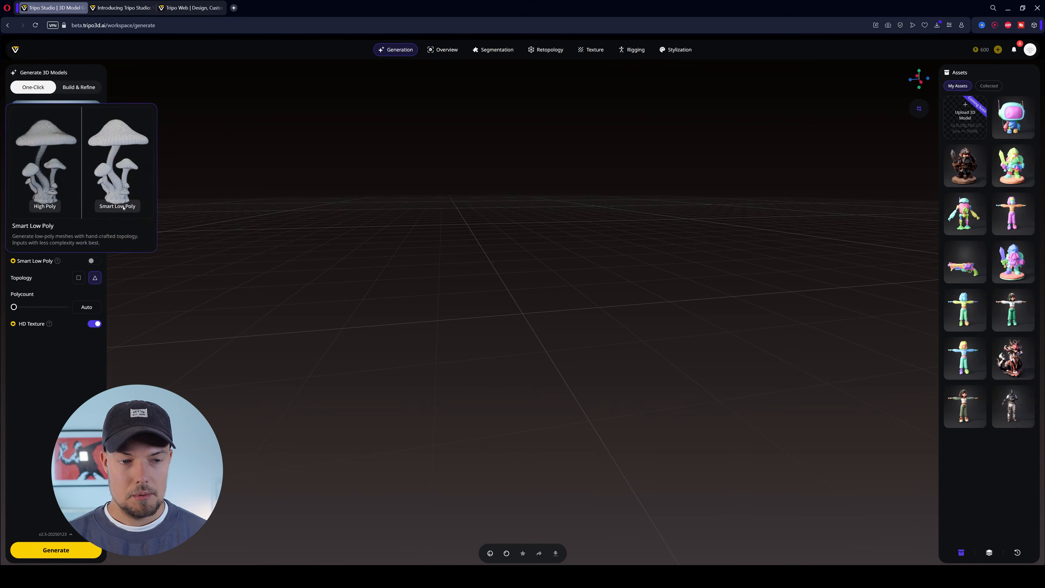
left_click(78, 220)
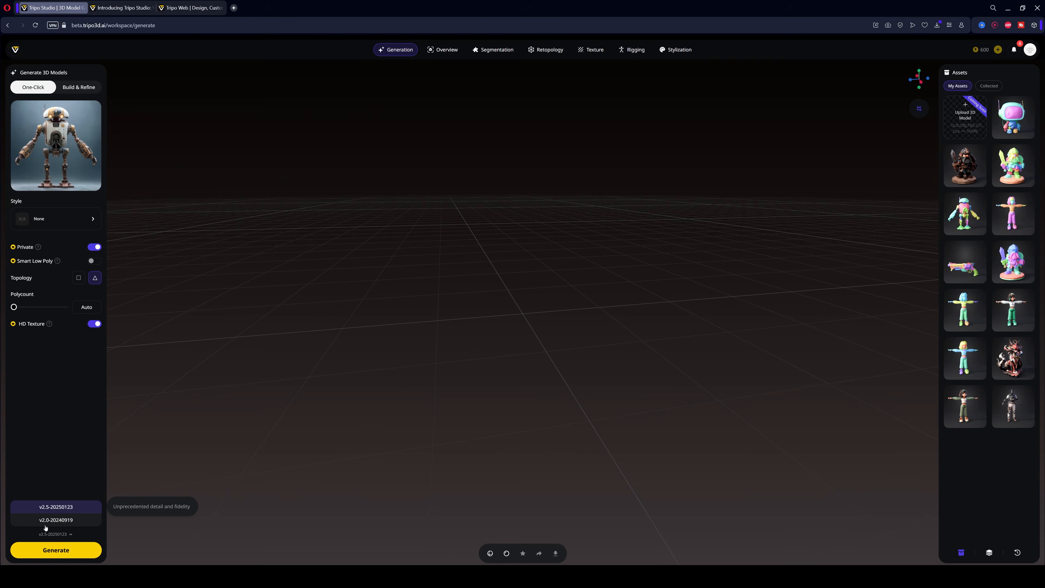
left_click(78, 552)
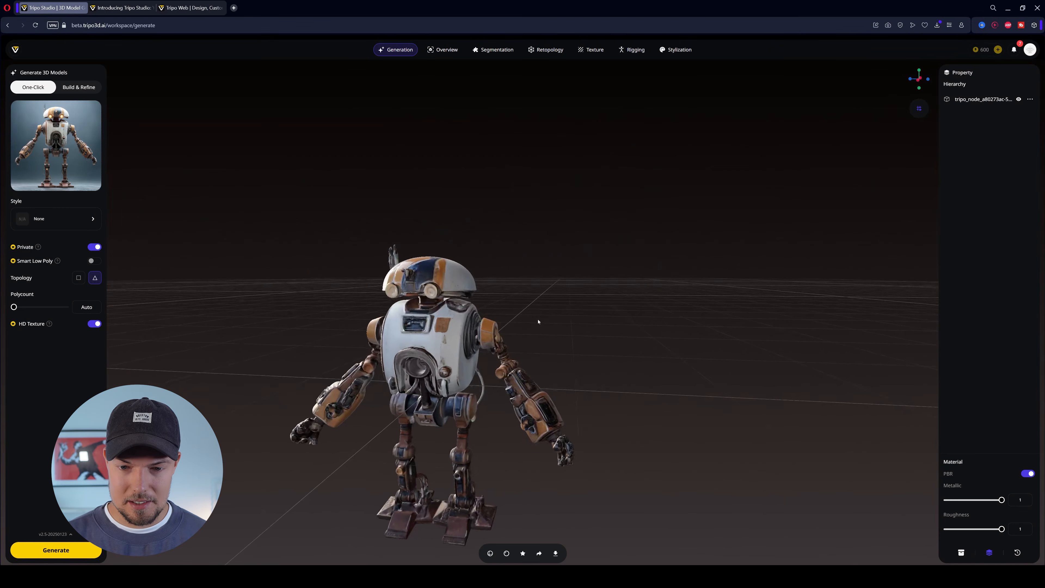
Show the wireframe over the textured robot and inspect its mesh up close and from several angles
left_click_drag(594, 334, 600, 369)
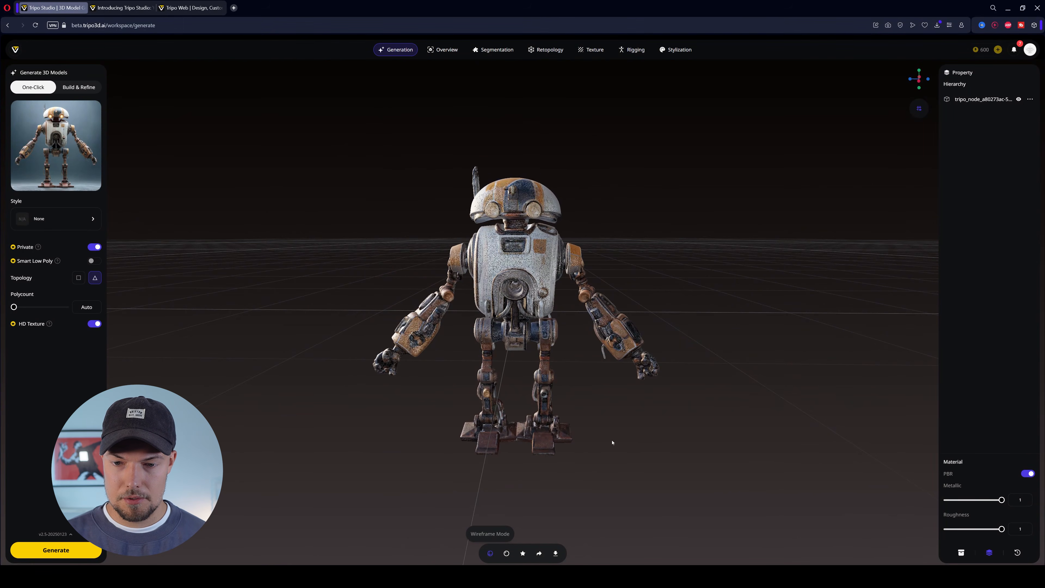
scroll(584, 391, "up", 5)
left_click(565, 346)
scroll(565, 346, "up", 2)
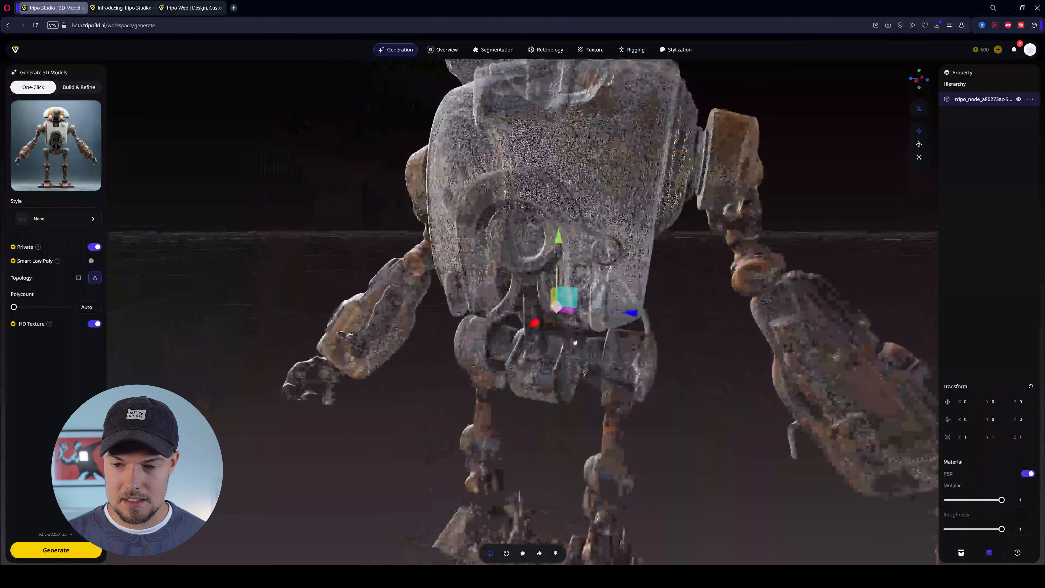
scroll(565, 346, "down", 6)
left_click_drag(660, 322, 849, 283)
scroll(849, 283, "up", 4)
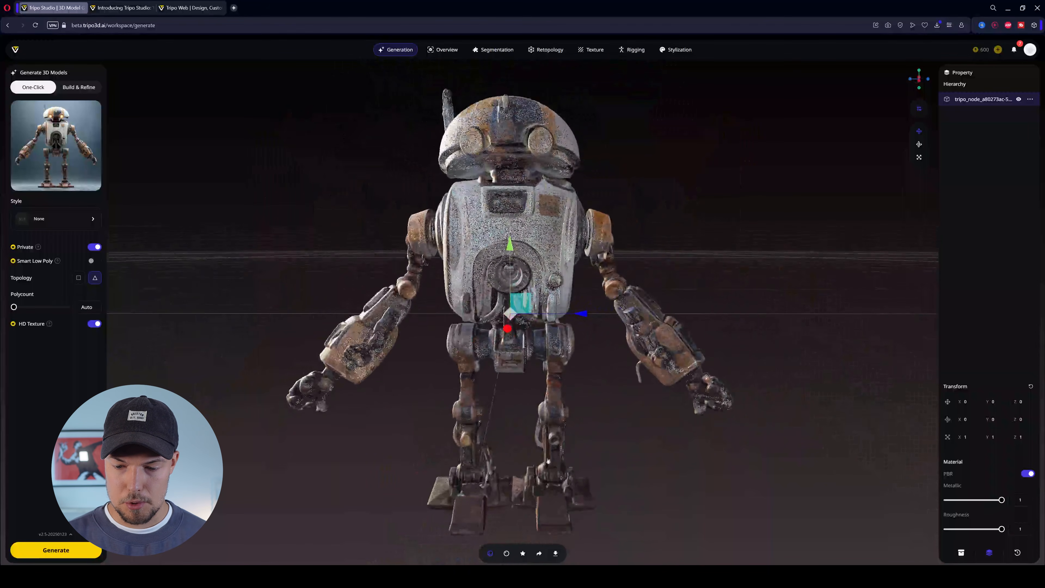
Display the robot without its texture, inspect the wireframe on the plain surface, and turn the wireframe off
left_click(506, 554)
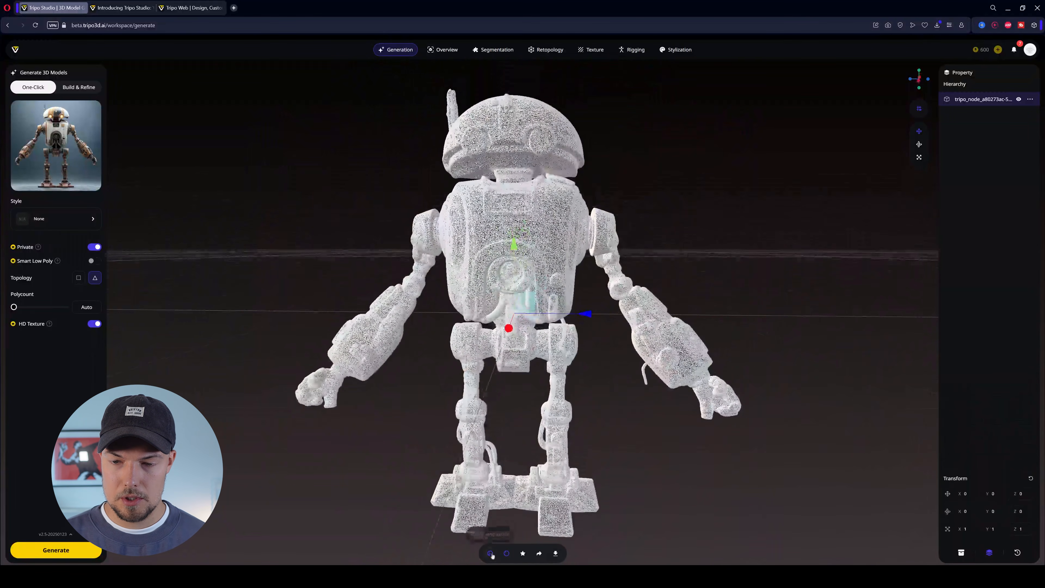
left_click_drag(760, 225, 749, 268)
scroll(473, 247, "up", 5)
scroll(473, 247, "down", 7)
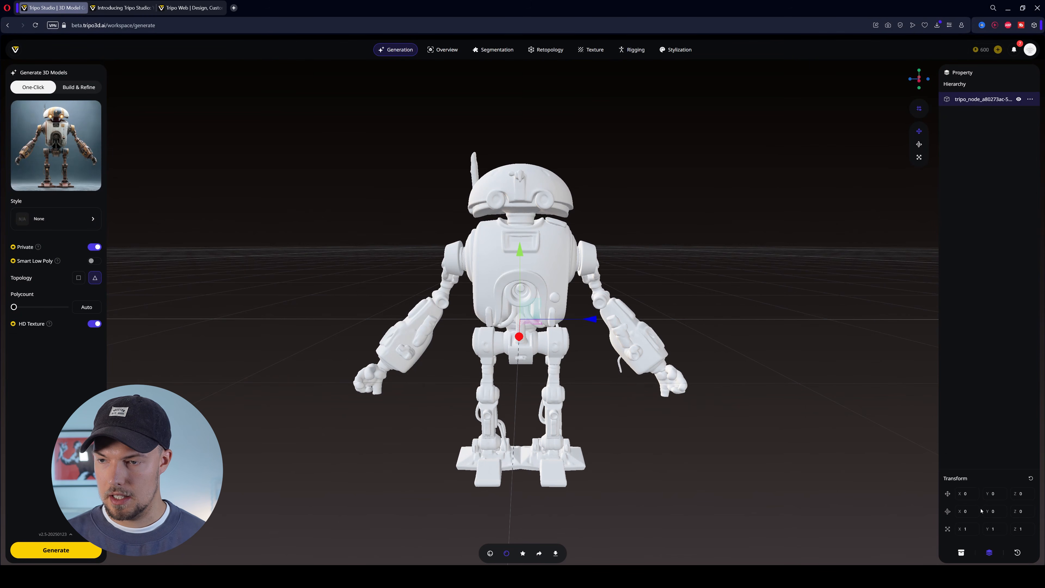
Check the asset library, return to the model's properties and select the robot node in the hierarchy
left_click(961, 552)
left_click(989, 552)
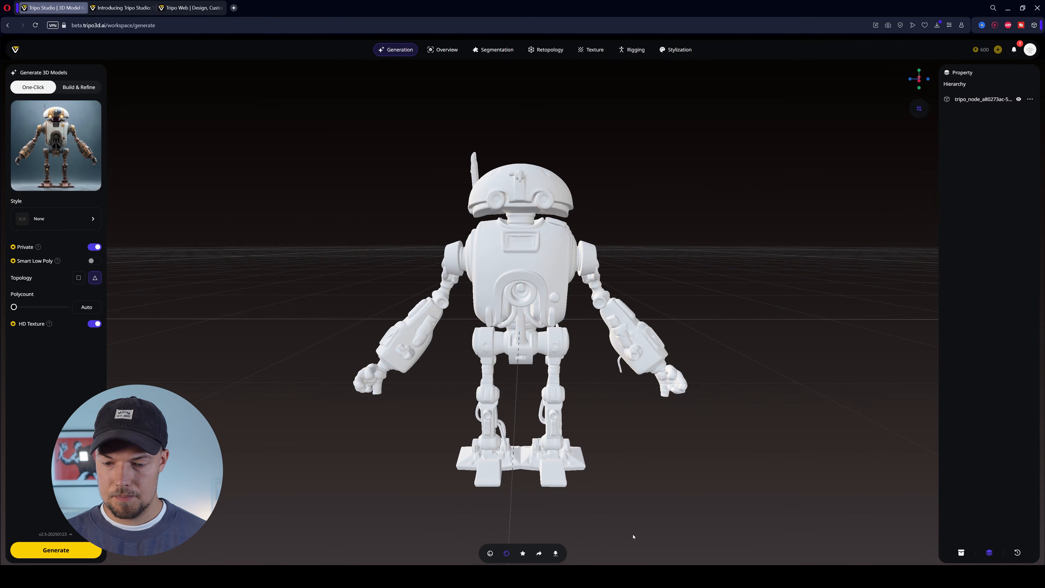
left_click(983, 99)
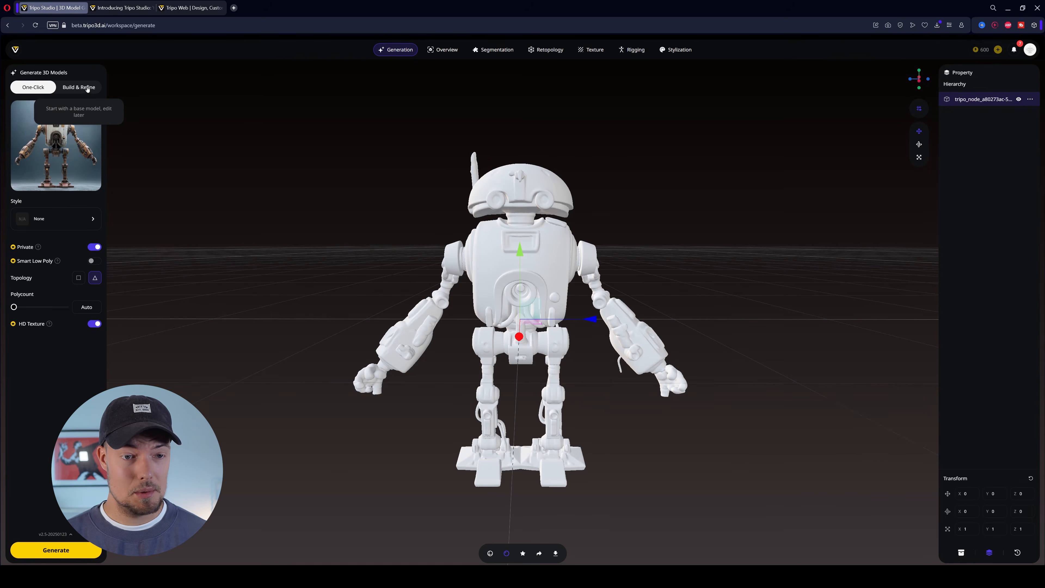
Switch to Build & Refine and generate an untextured base robot with triangle topology and automatic polycount
left_click(90, 88)
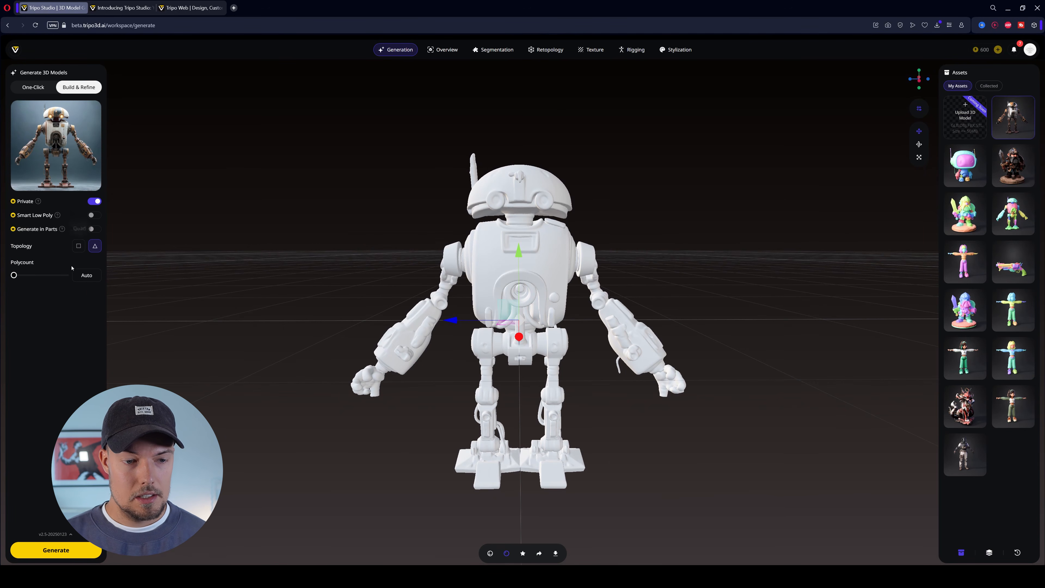
mouse_move(62, 229)
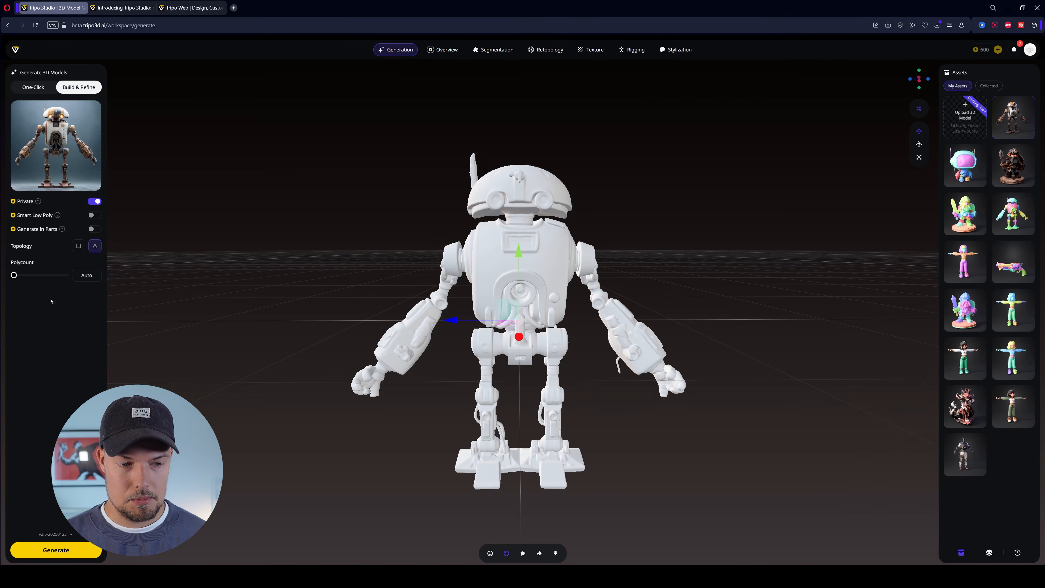
left_click(58, 552)
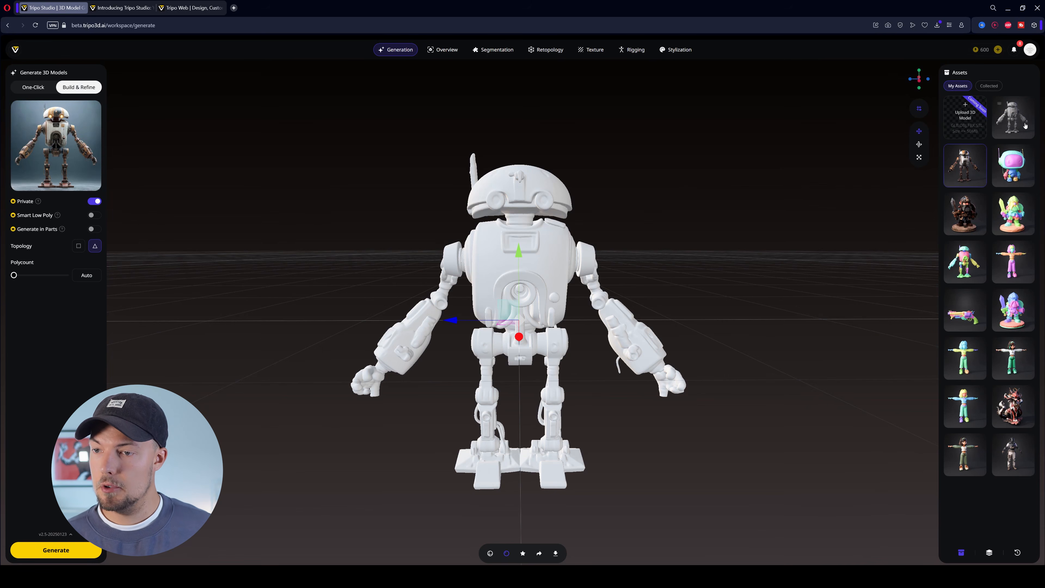
Open the newly generated base robot from the assets and view its model overview
left_click(1014, 137)
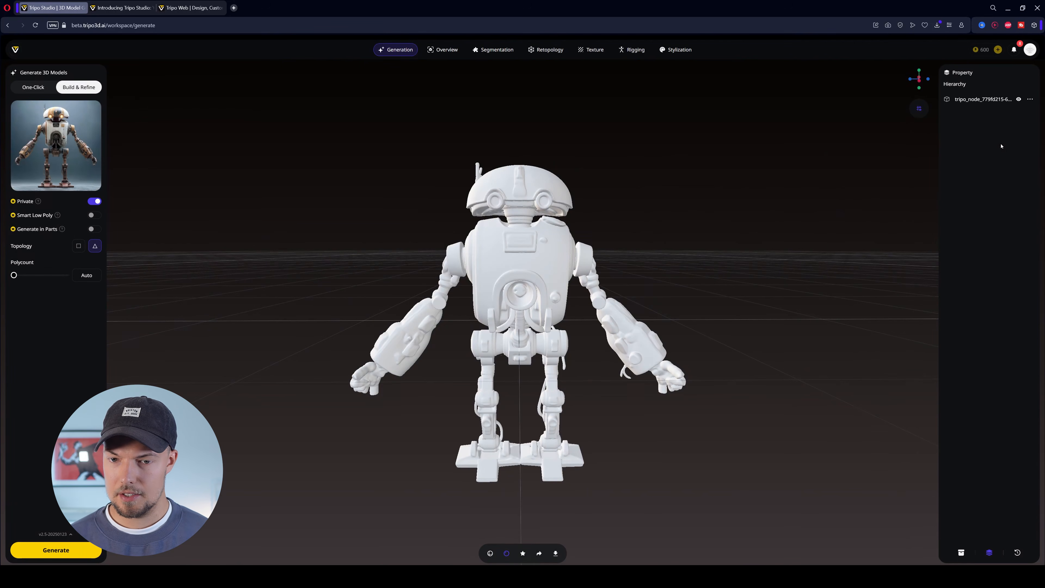
left_click(961, 551)
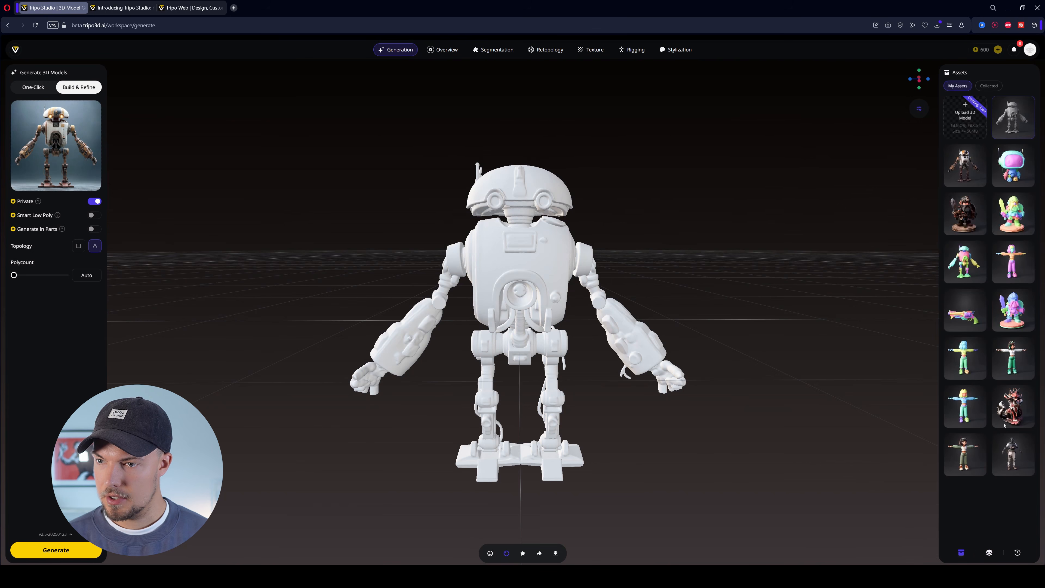
left_click_drag(714, 223, 673, 267)
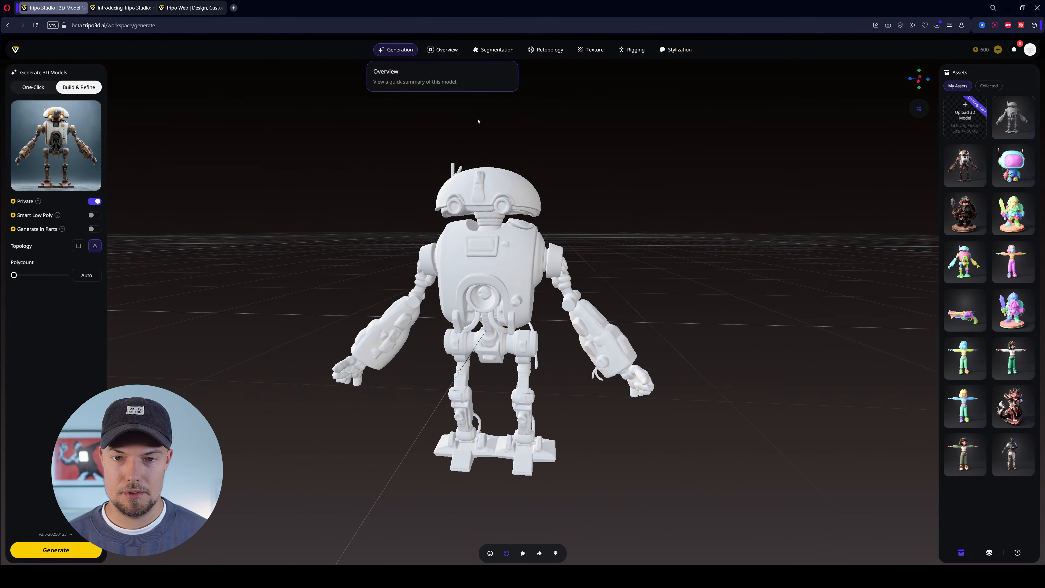
left_click(444, 50)
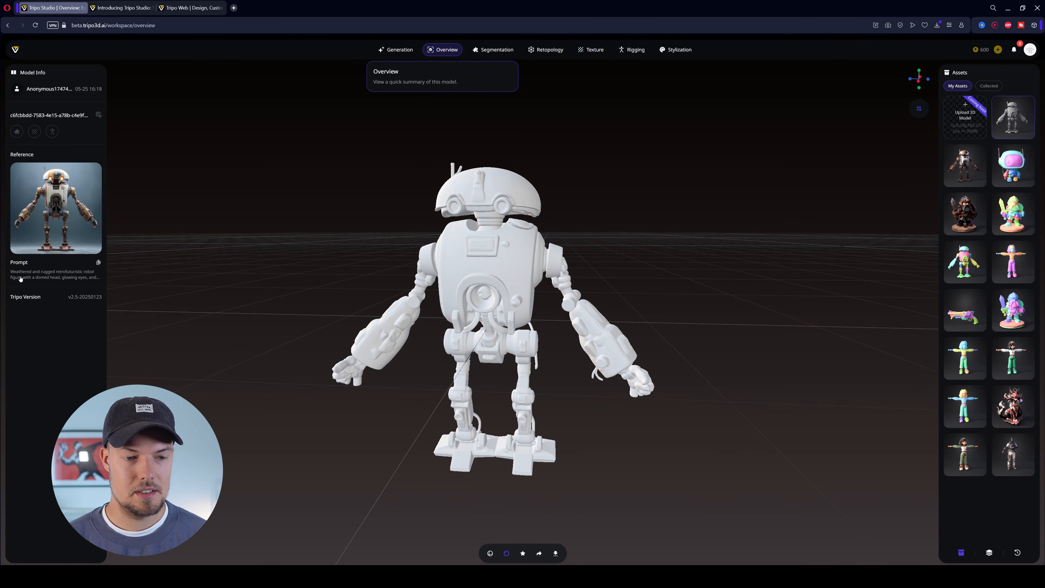
Open Segmentation for the untextured base robot and run the automatic segmentation into separate parts
left_click_drag(630, 201, 655, 206)
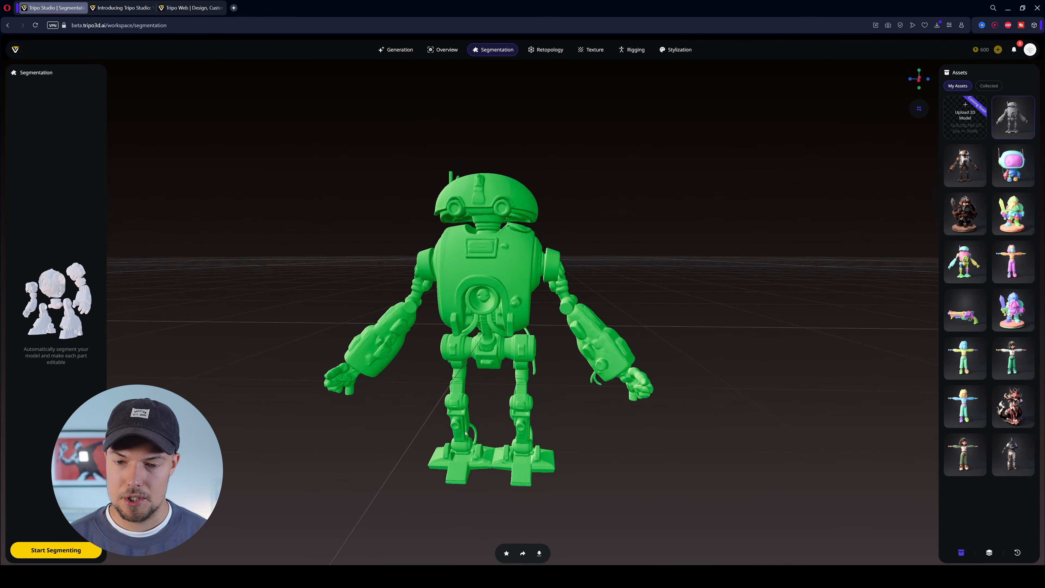
right_click_drag(611, 265, 660, 219)
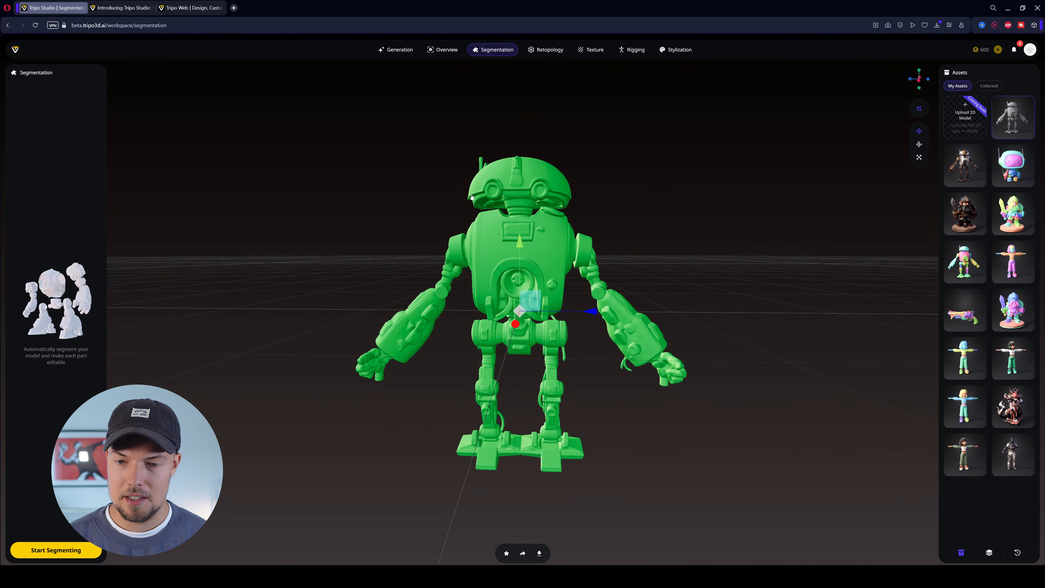
left_click_drag(475, 425, 383, 432)
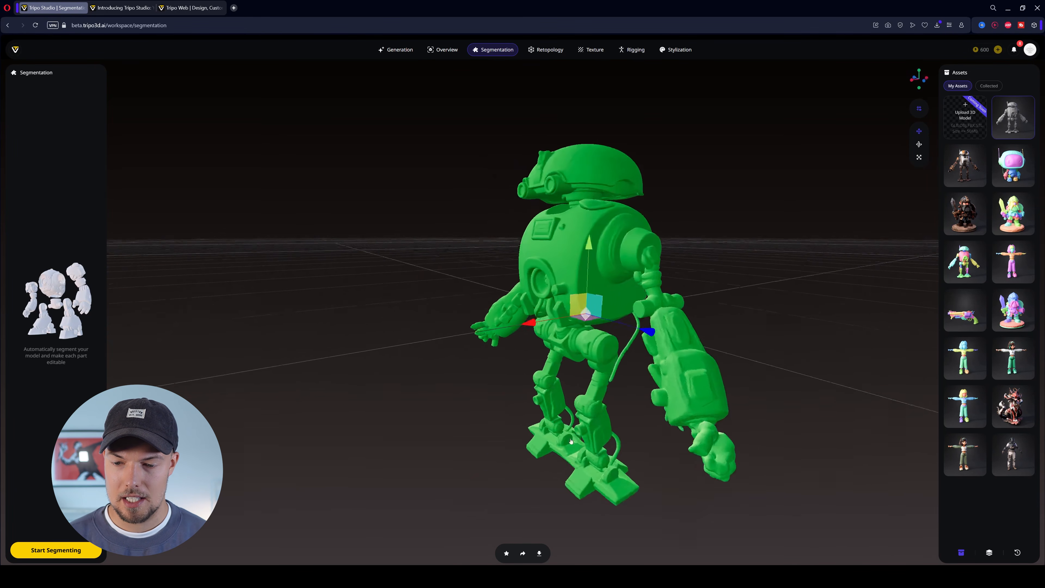
left_click_drag(707, 326, 837, 278)
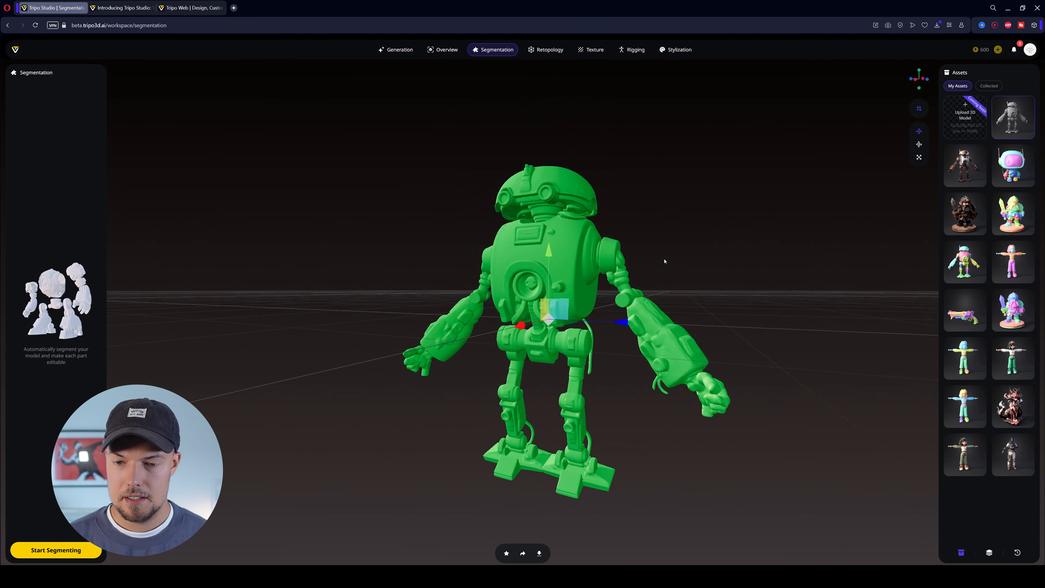
left_click_drag(651, 225, 668, 271)
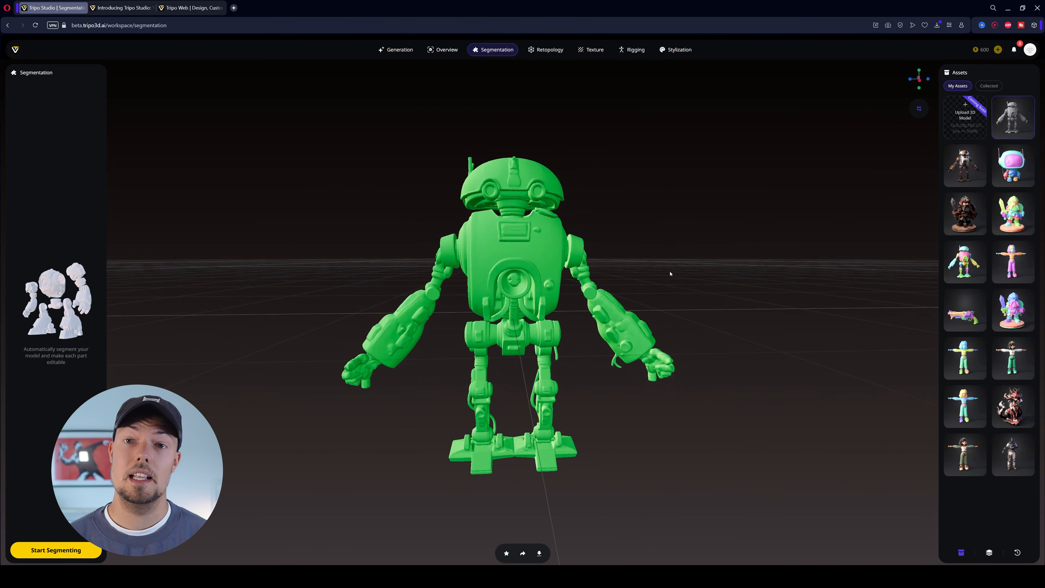
mouse_move(662, 209)
left_mouse_down()
mouse_move(646, 217)
mouse_move(387, 193)
mouse_move(669, 217)
mouse_move(655, 217)
left_mouse_up()
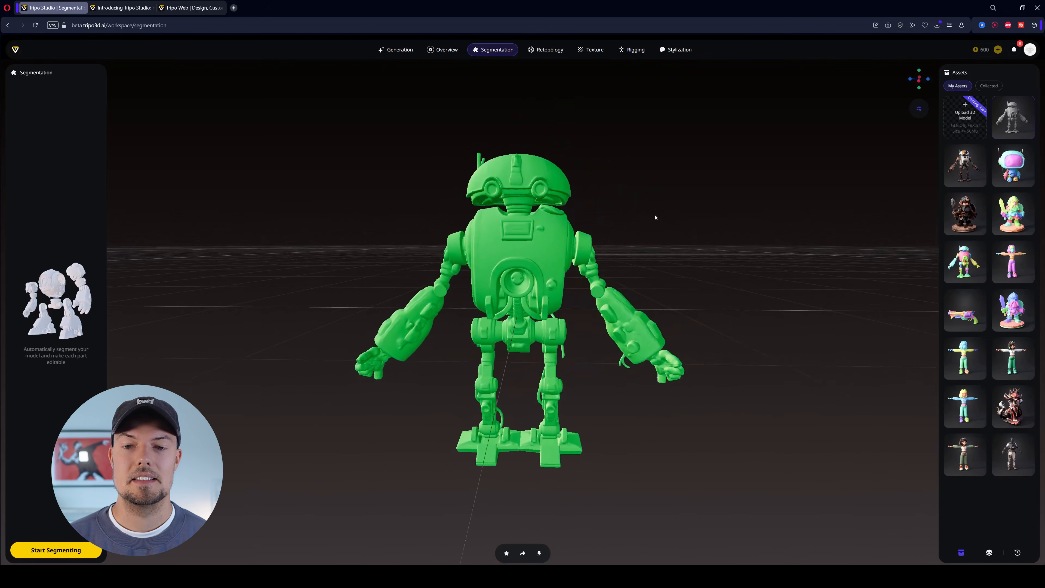
left_click(68, 553)
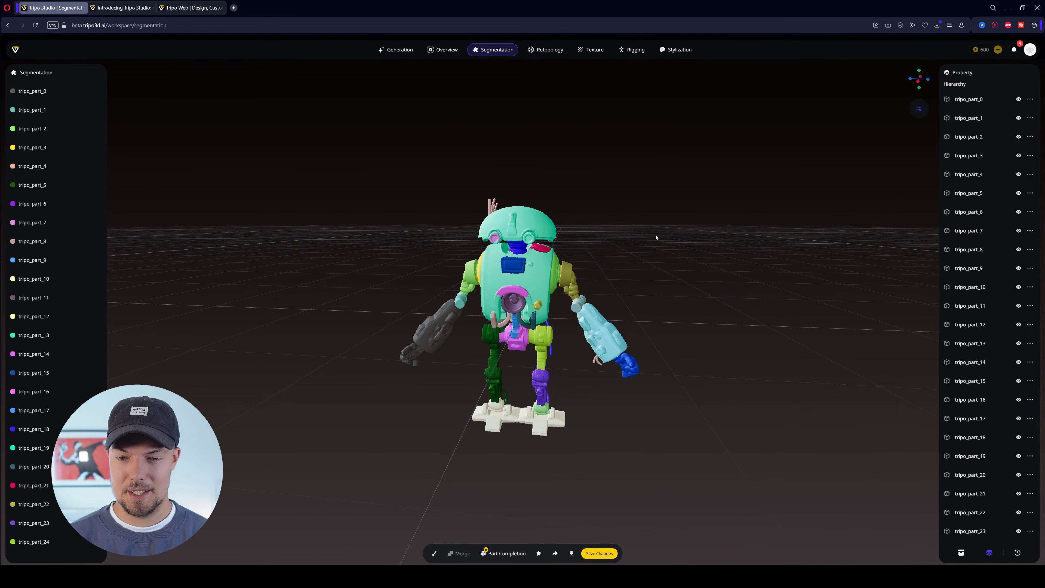
Examine the segmented robot's colour-coded parts from several sides and look through the part lists
left_click_drag(653, 313, 589, 337)
scroll(589, 337, "up", 3)
left_click_drag(408, 359, 618, 371)
scroll(618, 371, "down", 8)
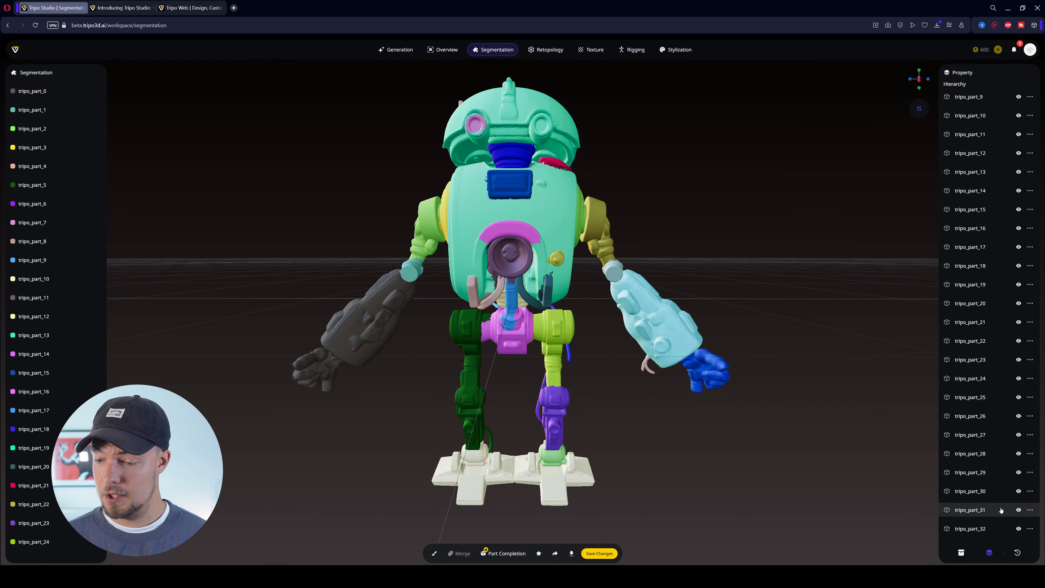
scroll(1001, 145, "up", 5)
left_click_drag(873, 265, 870, 275)
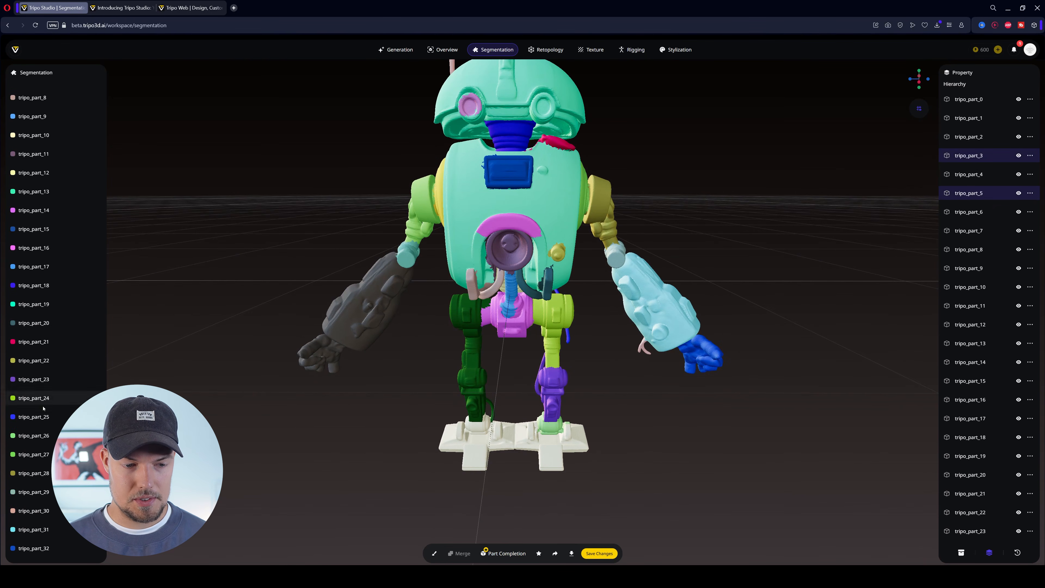
left_click_drag(382, 361, 343, 380)
scroll(486, 107, "up", 6)
left_click_drag(674, 234, 819, 241)
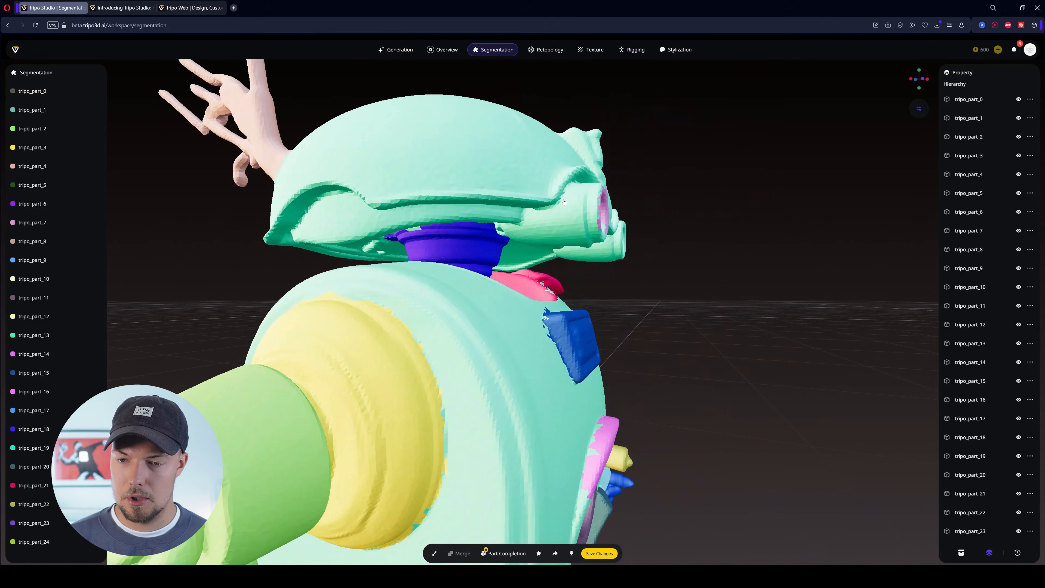
left_click_drag(517, 213, 633, 206)
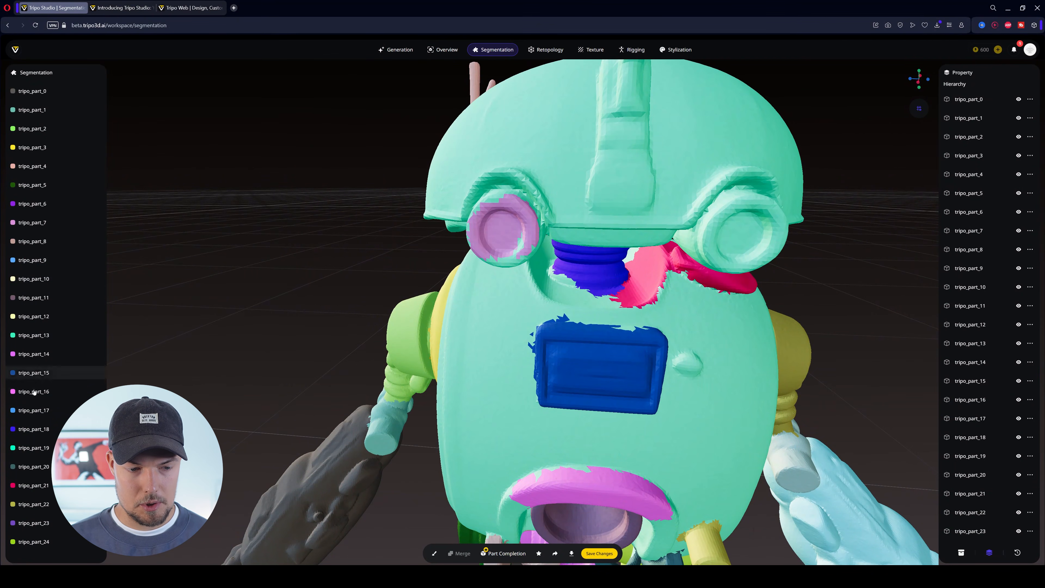
Select tripo_part_7 and use the segmentation brush to add the rest of its eye housing to that part
left_click(45, 223)
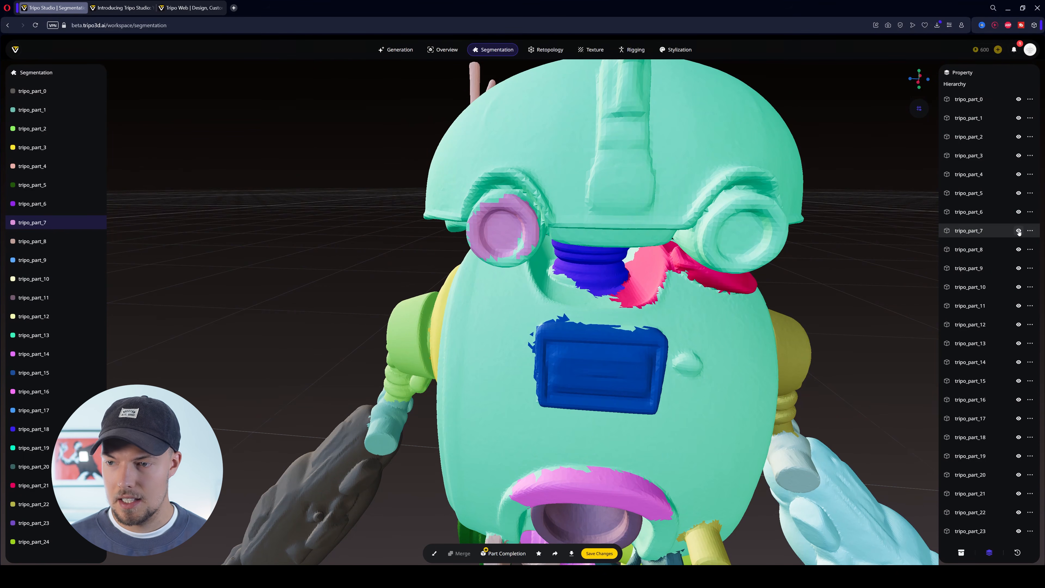
left_click_drag(853, 250, 702, 191)
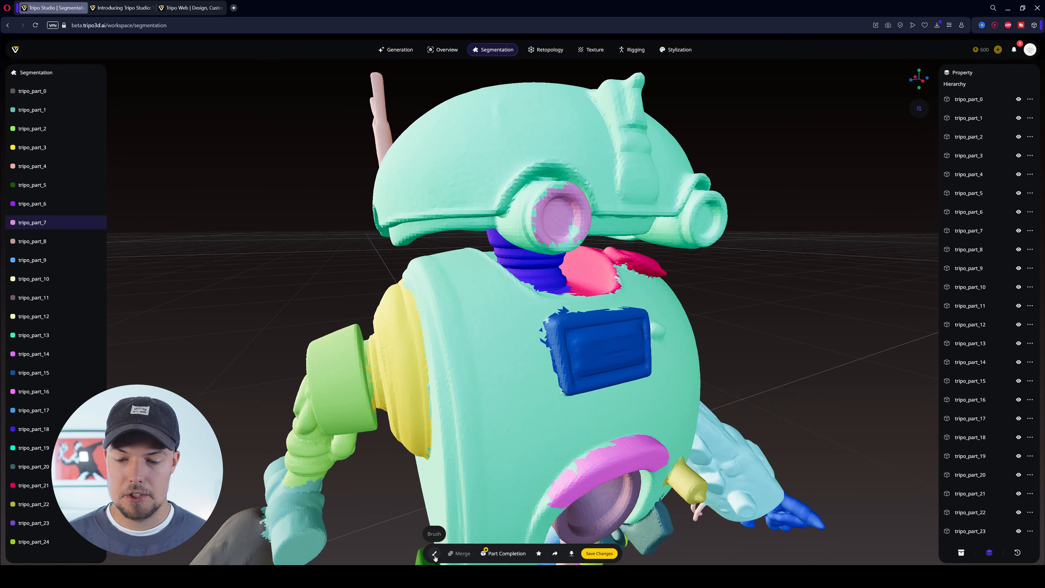
left_click(434, 553)
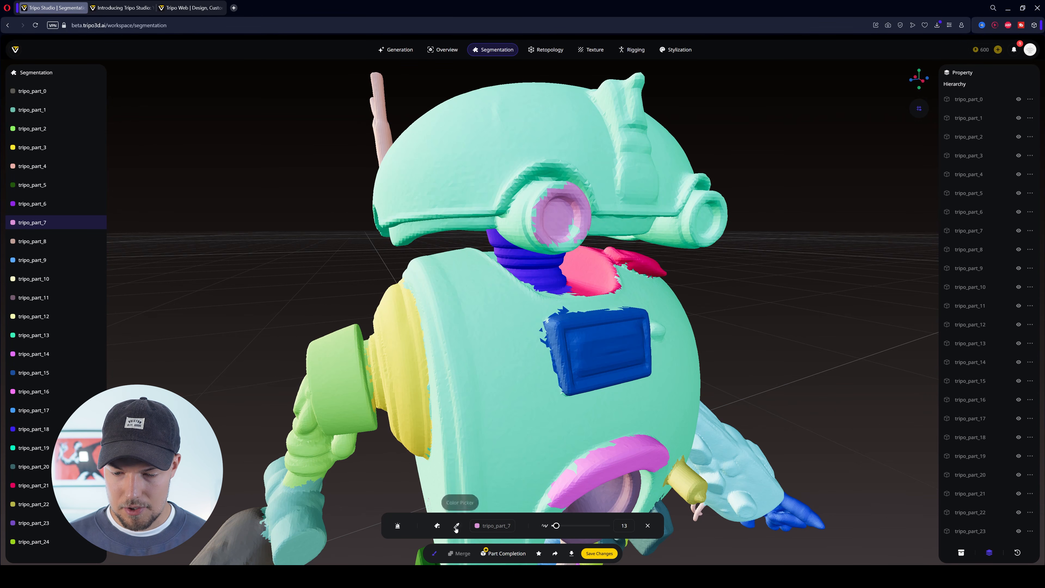
left_click(557, 225)
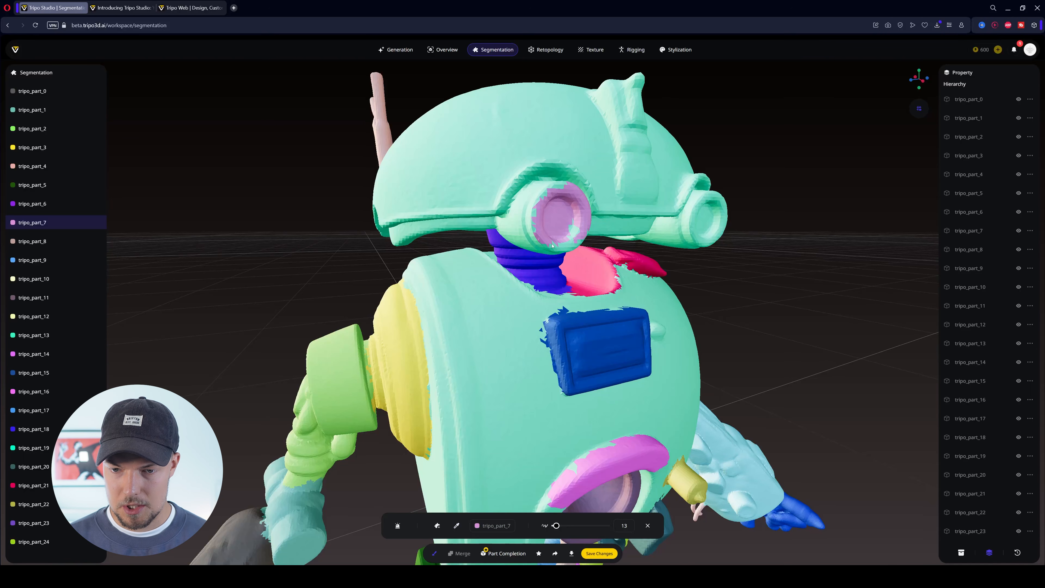
left_click_drag(544, 215, 553, 215)
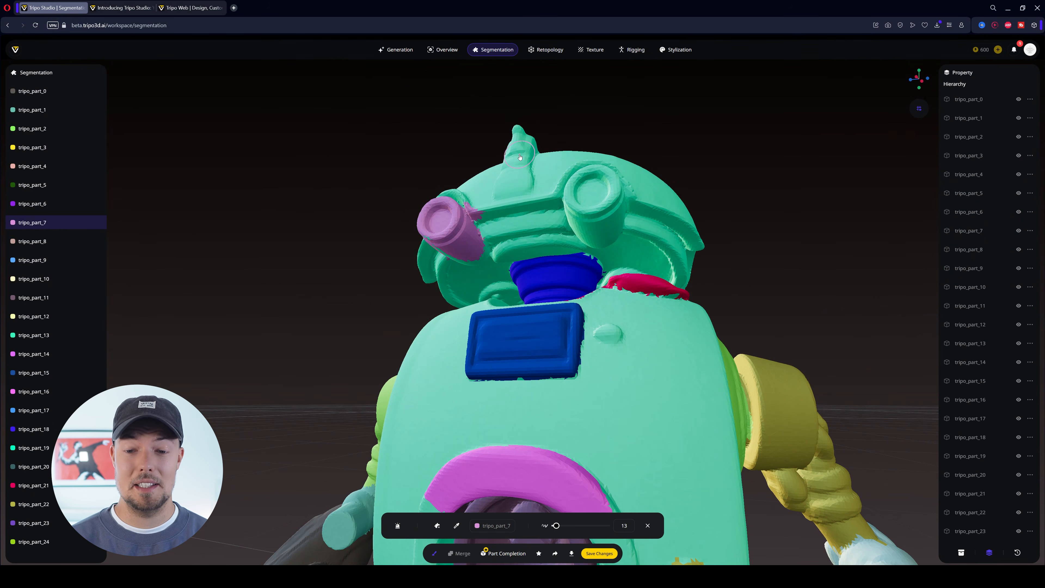
left_click_drag(359, 140, 547, 193)
mouse_move(469, 201)
left_mouse_down()
mouse_move(482, 181)
mouse_move(451, 195)
mouse_move(788, 167)
left_mouse_up()
Sample tripo_part_13 with the brush's colour picker, inspect the segmentation around the body, and close the brush
left_click(456, 525)
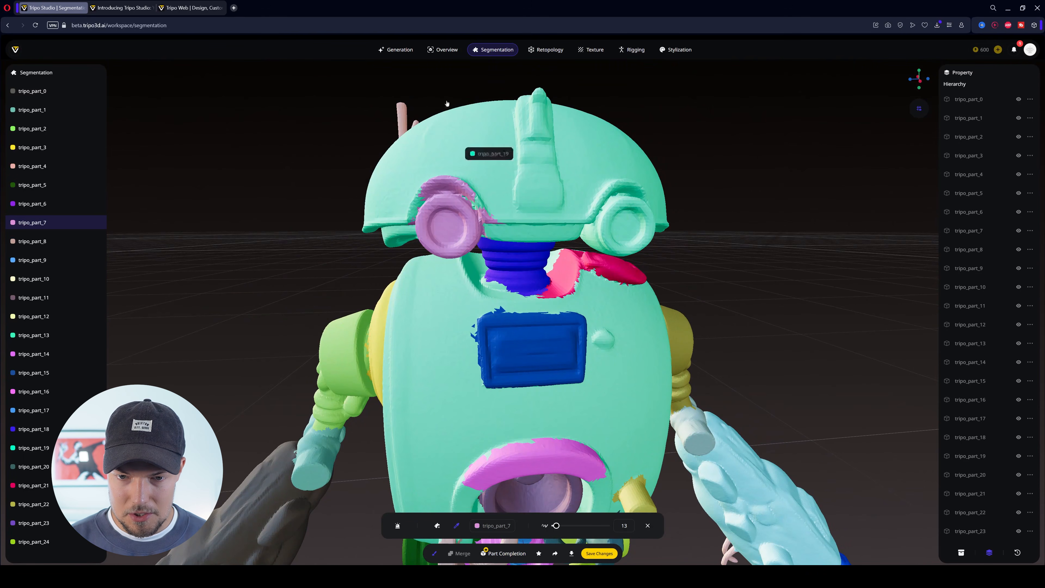
left_click(477, 143)
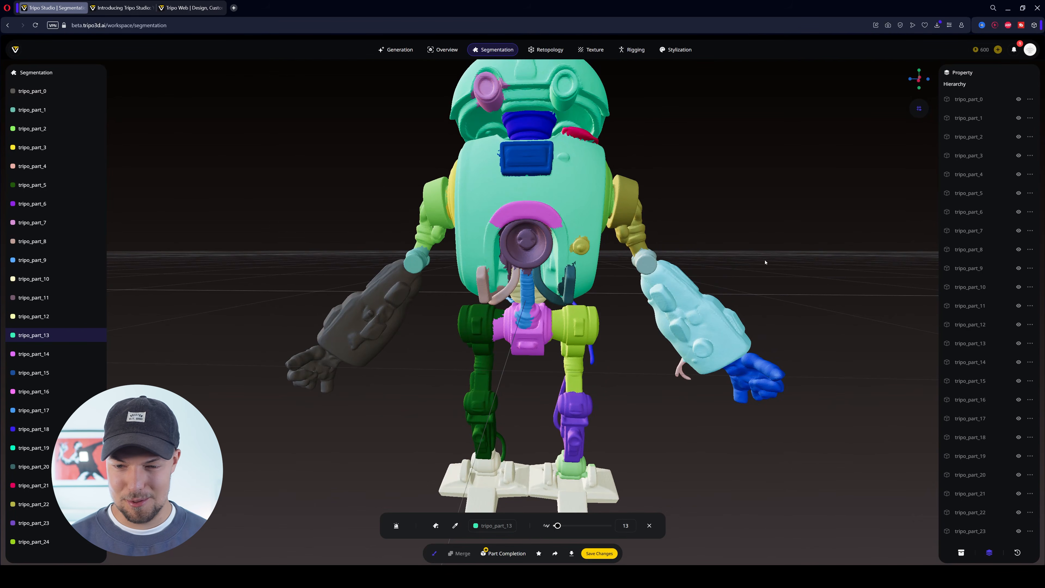
scroll(740, 247, "down", 3)
mouse_move(718, 229)
left_mouse_down()
mouse_move(676, 191)
mouse_move(712, 218)
left_mouse_up()
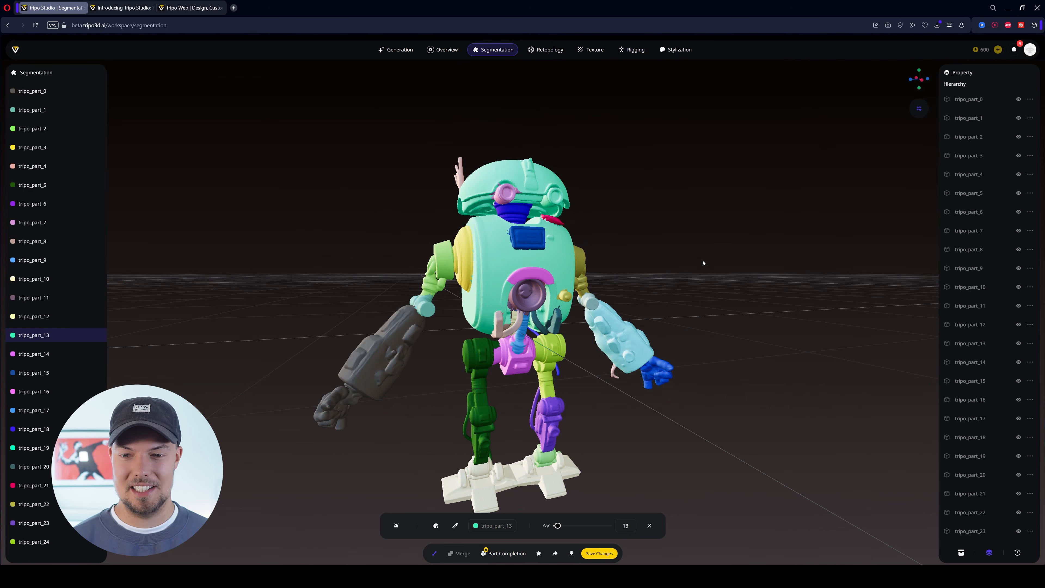
left_click_drag(641, 148, 672, 228)
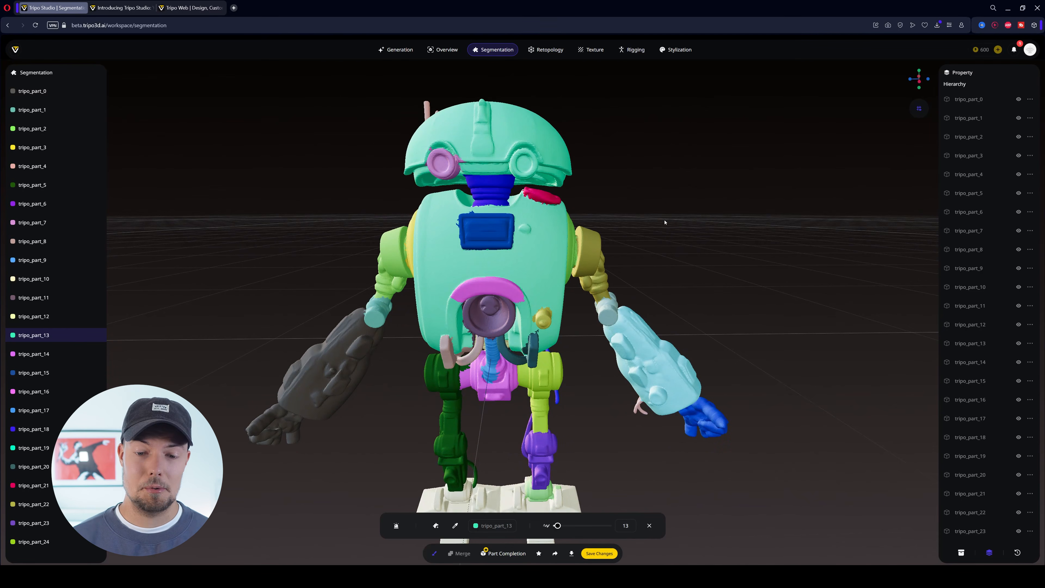
scroll(711, 235, "up", 3)
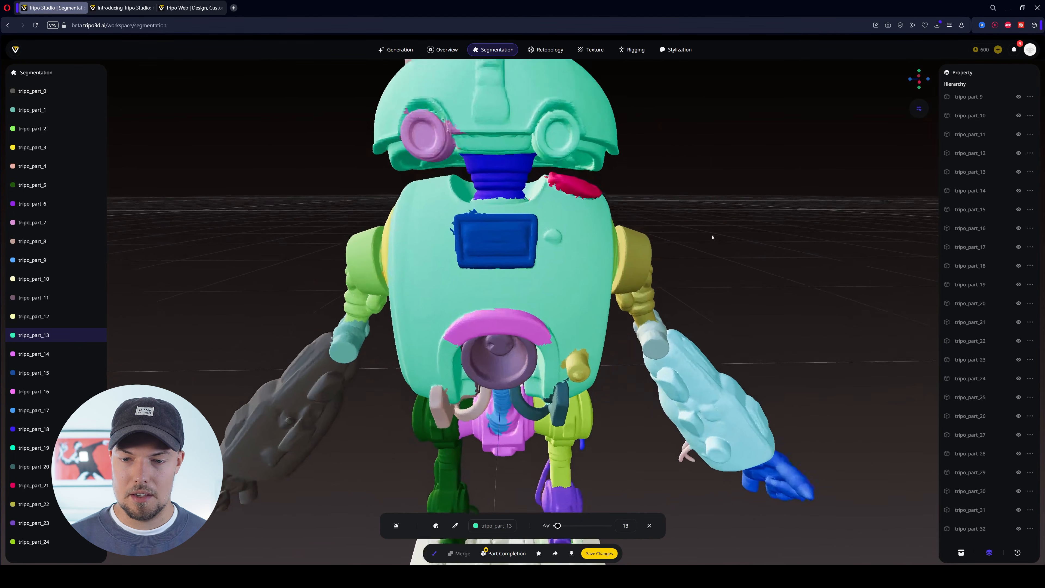
left_click_drag(711, 235, 733, 243)
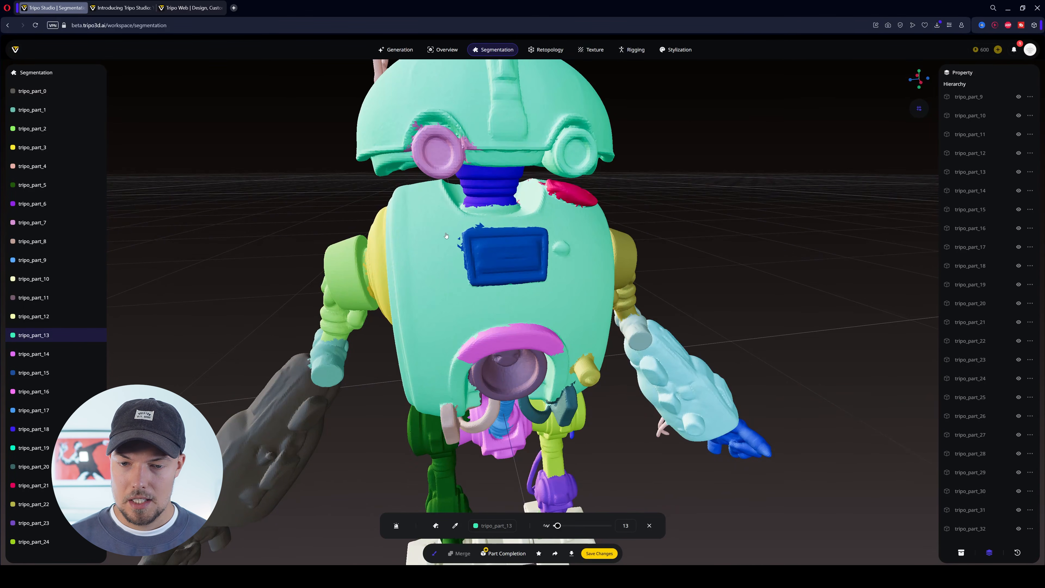
left_click(649, 525)
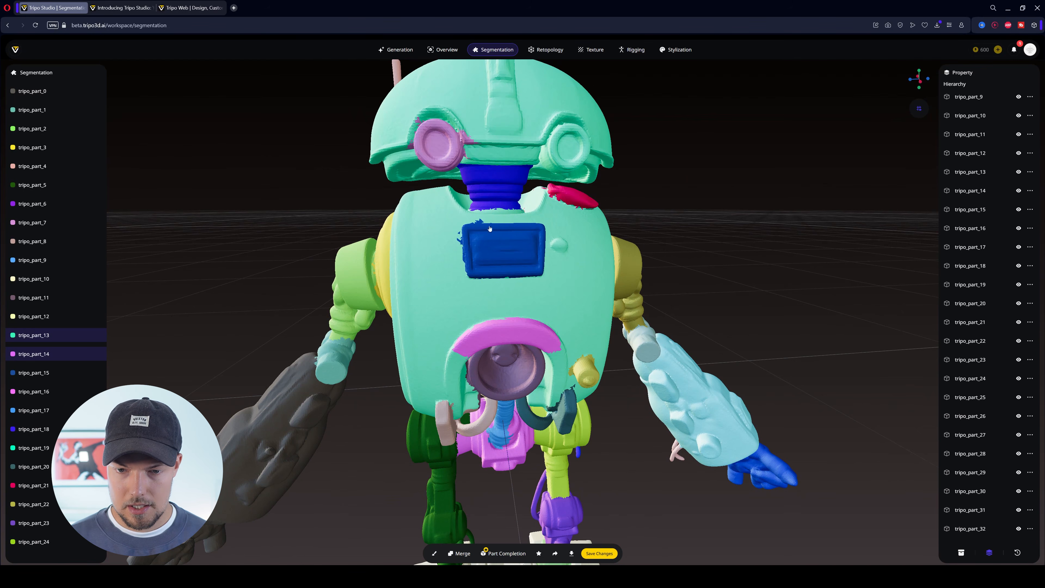
Merge the rectangular chest panel, tripo_part_15, with the torso, tripo_part_13
left_click(484, 259)
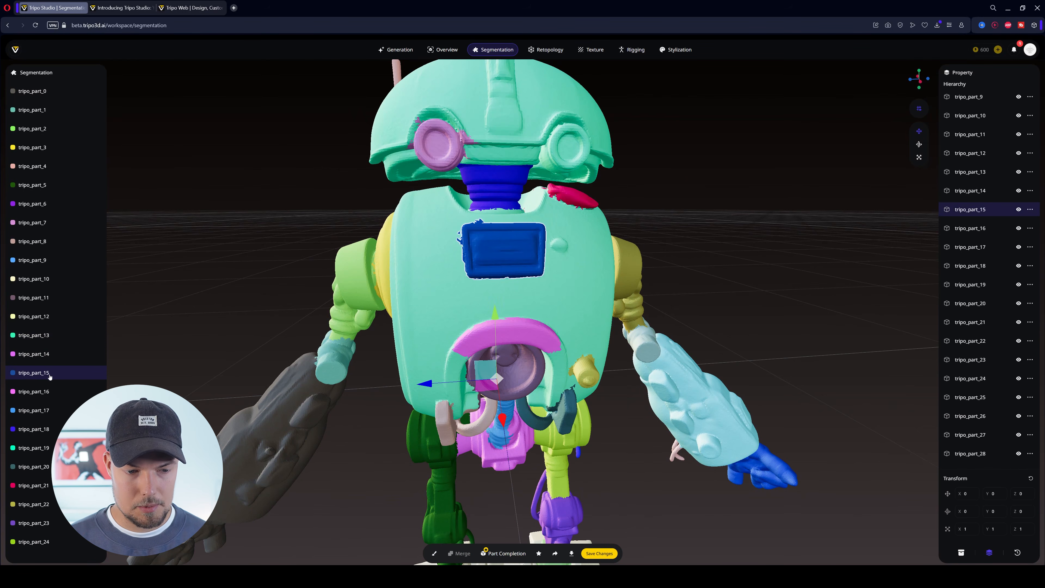
left_click(438, 292)
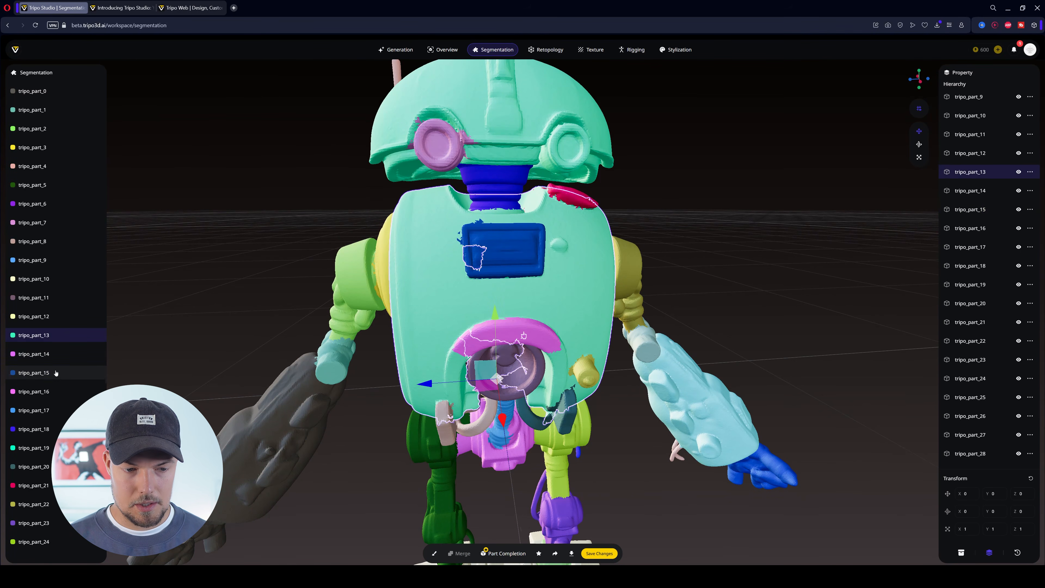
left_click_drag(831, 265, 287, 394)
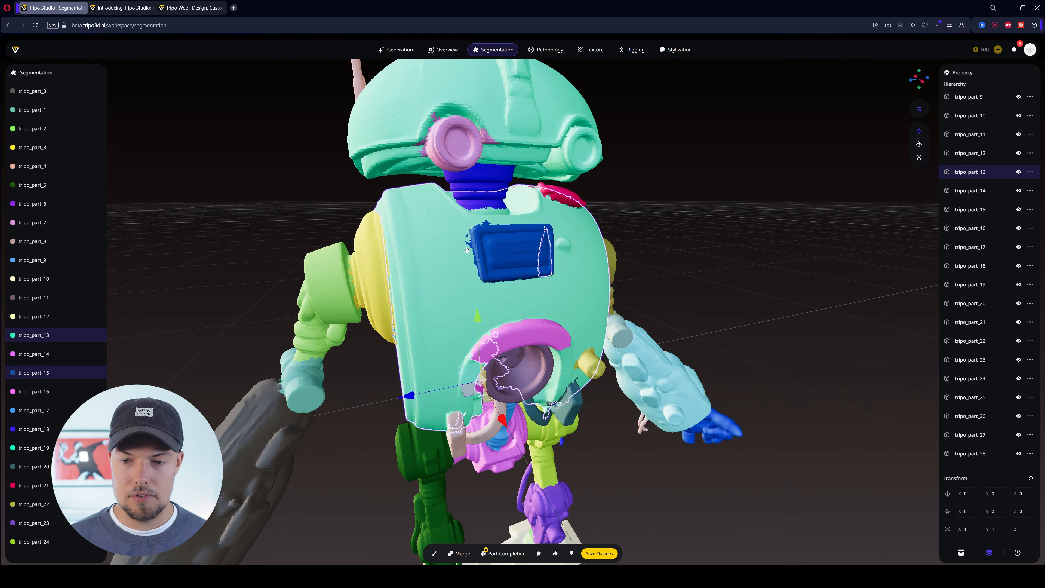
left_click_drag(466, 249, 692, 226)
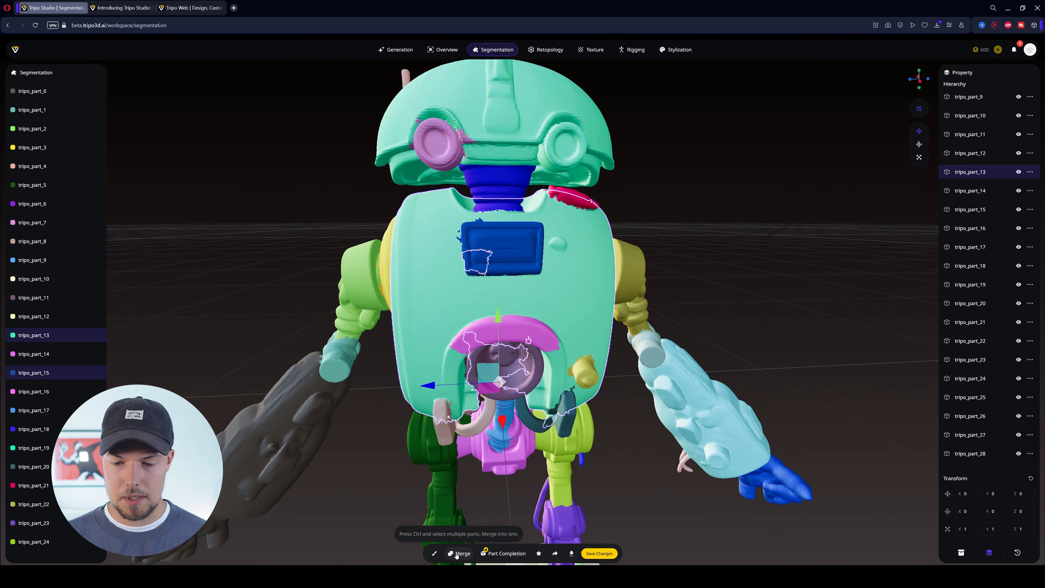
left_click_drag(864, 243, 885, 263)
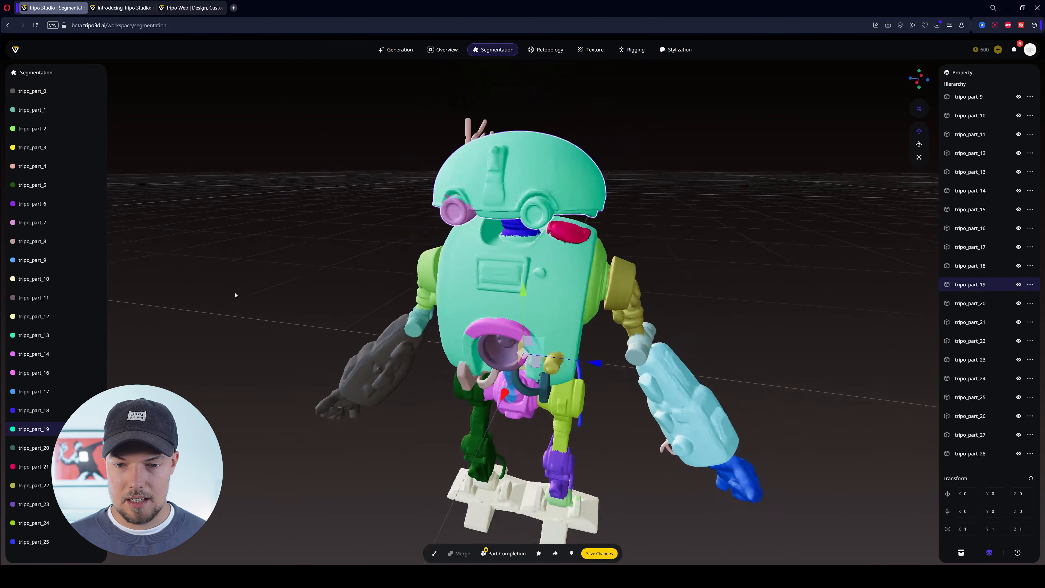
Select the torso part and brush the arch above the round chest opening into tripo_part_13
left_click_drag(236, 296, 321, 292)
left_click_drag(740, 312, 676, 274)
scroll(691, 268, "up", 5)
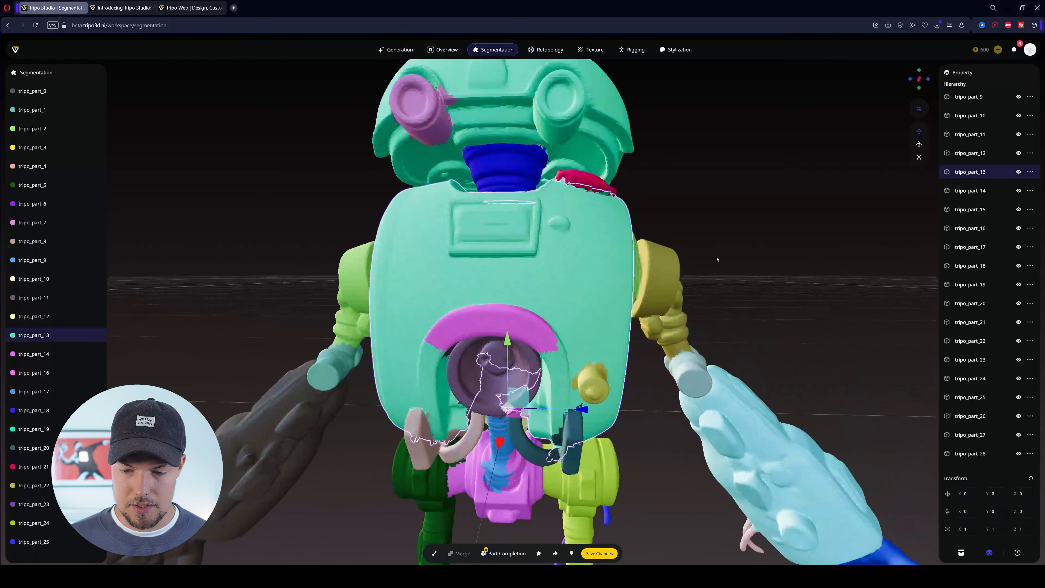
left_click(435, 553)
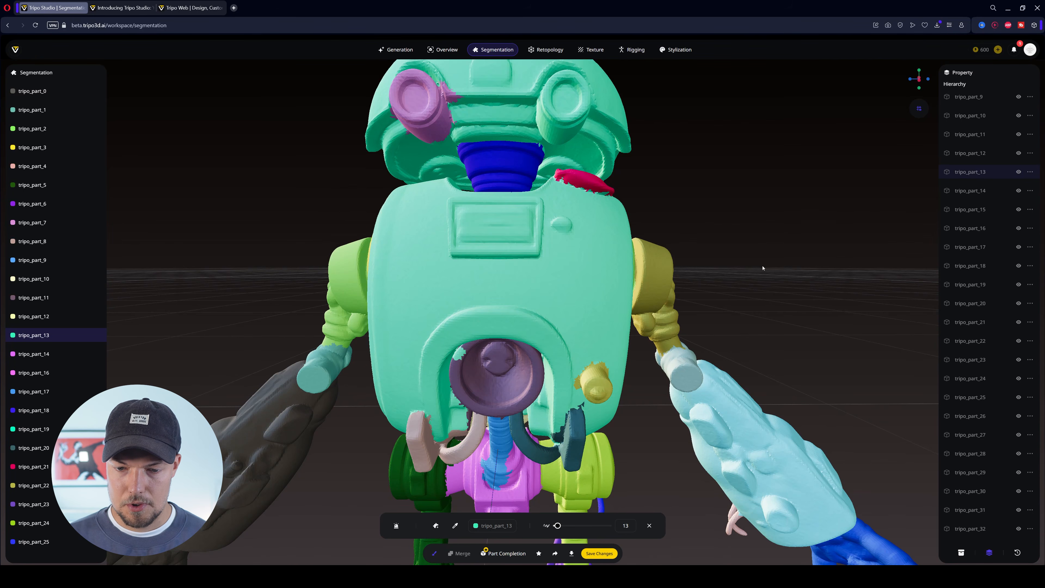
right_click_drag(760, 270, 765, 230)
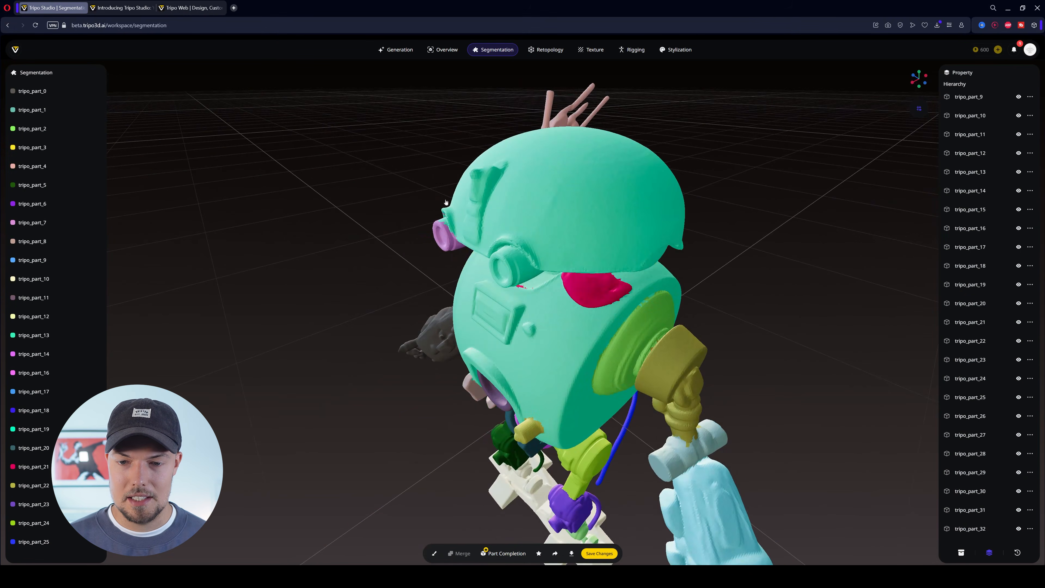
Select the head dome, tripo_part_19, and start a new part with the segmentation brush
left_click_drag(461, 207, 508, 195)
left_click(535, 198)
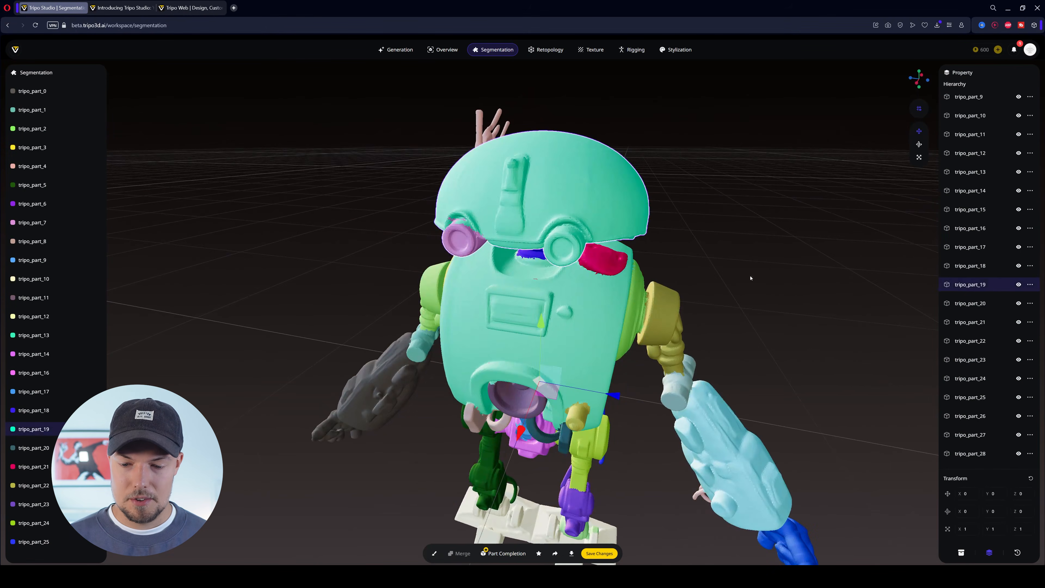
left_click(434, 553)
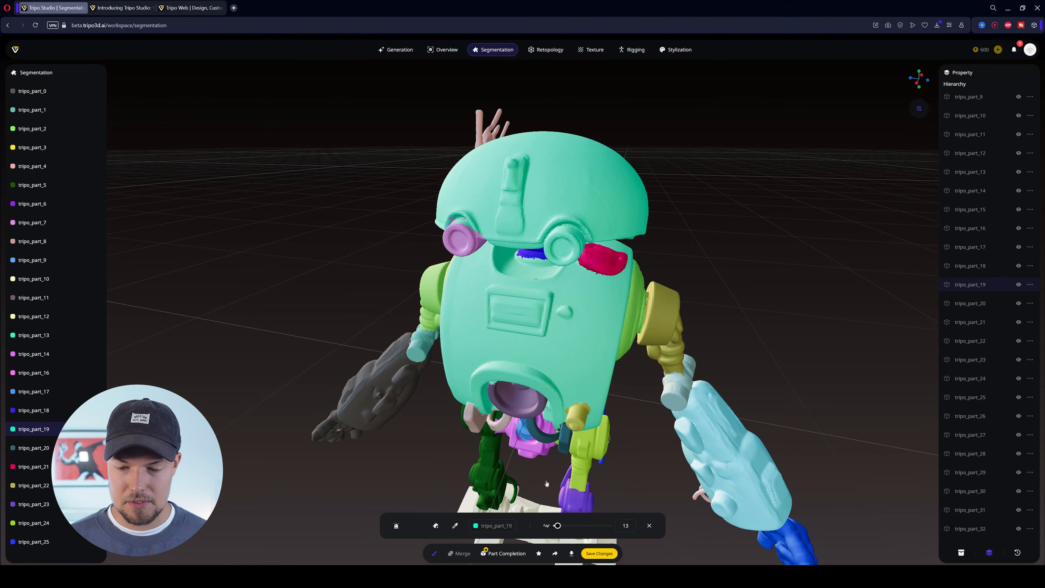
left_click(436, 527)
Brush the raised vertical ridge on the front of the head dome into the new part tripo_part_33
scroll(723, 217, "up", 2)
scroll(524, 184, "up", 3)
left_click_drag(517, 222, 522, 112)
mouse_move(795, 226)
left_mouse_down()
mouse_move(765, 286)
mouse_move(736, 274)
left_mouse_up()
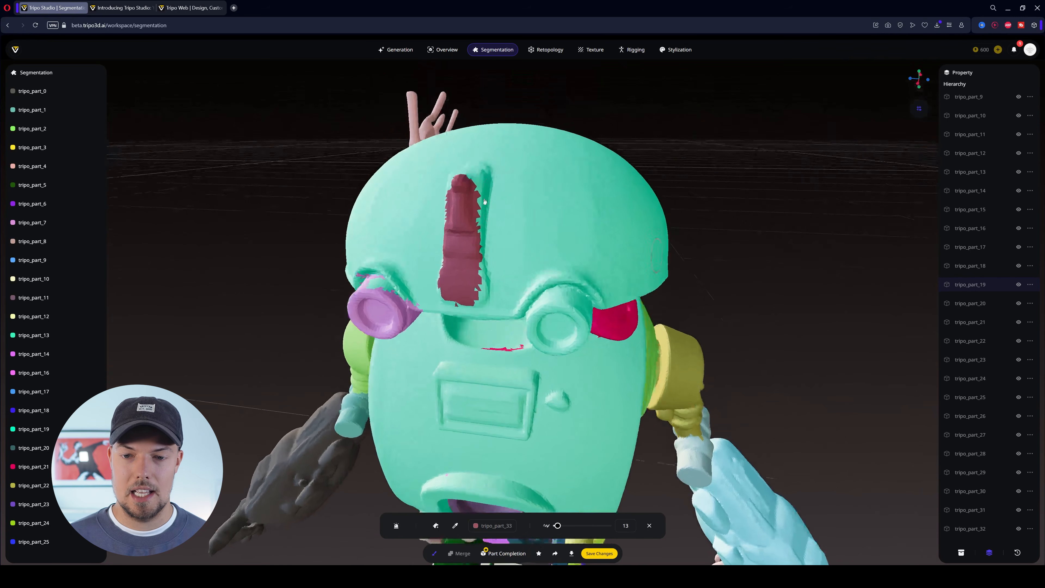
left_click_drag(465, 169, 475, 296)
left_click_drag(780, 217, 824, 218)
mouse_move(589, 276)
left_mouse_down()
mouse_move(548, 283)
mouse_move(541, 268)
left_mouse_up()
mouse_move(867, 209)
left_mouse_down()
mouse_move(845, 227)
mouse_move(856, 222)
left_mouse_up()
Sample tripo_part_19, brush the overspill around the head ridge back into it, and close the segmentation brush
left_click(459, 531)
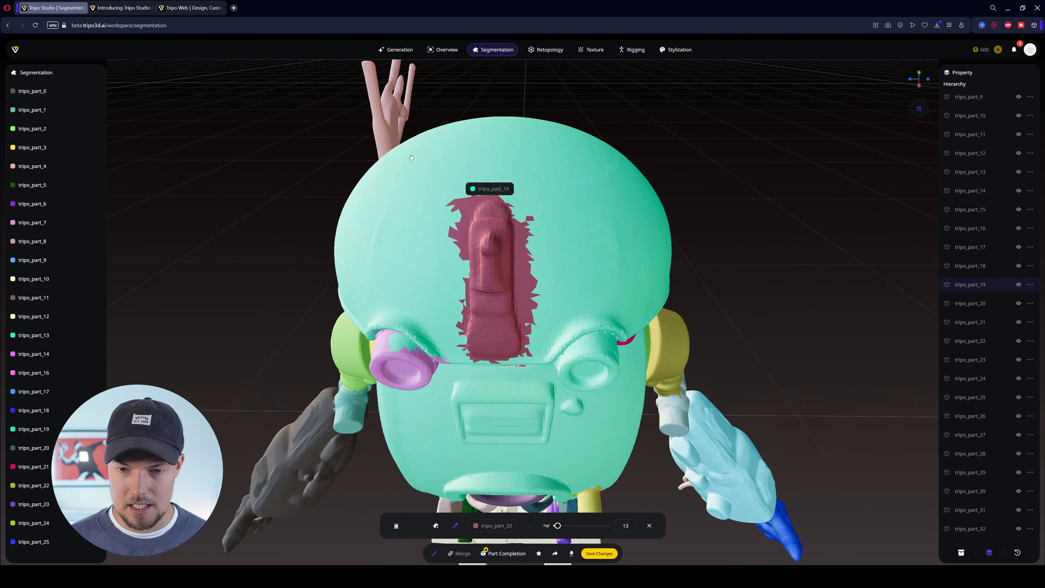
left_click(437, 246)
left_click_drag(446, 330, 455, 195)
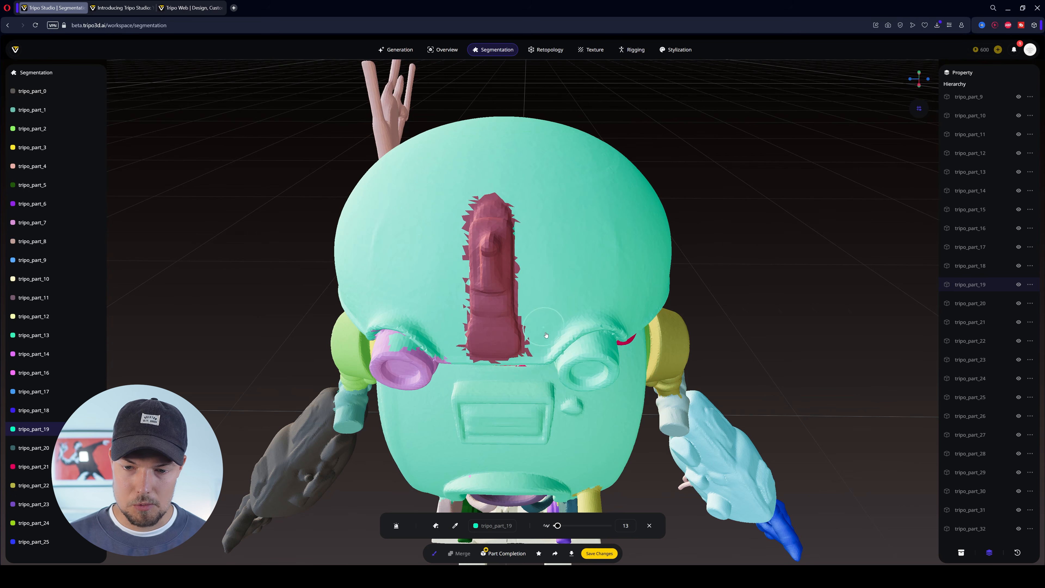
left_click_drag(592, 257, 503, 278)
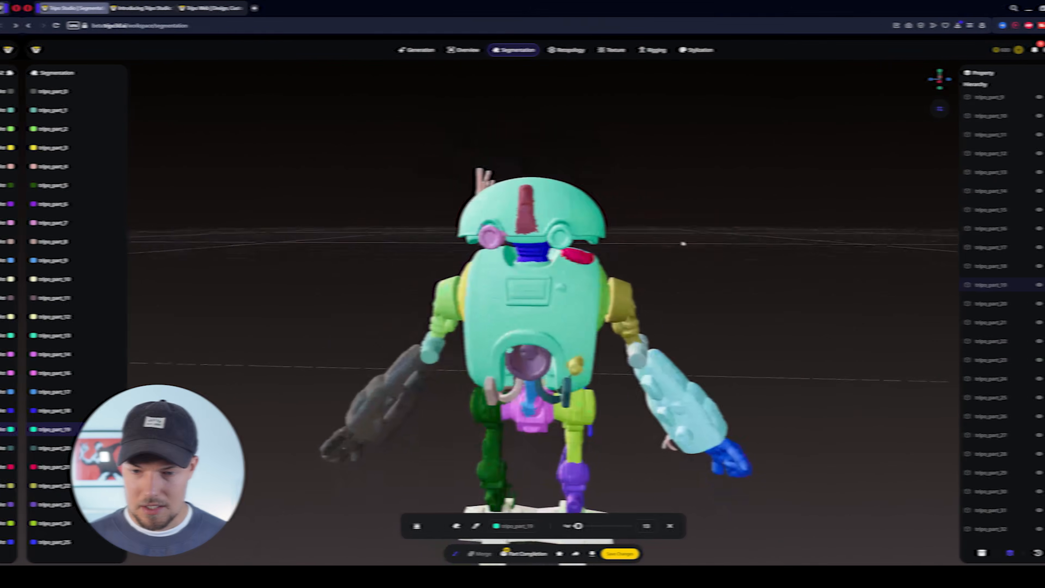
scroll(700, 221, "up", 5)
left_click(649, 524)
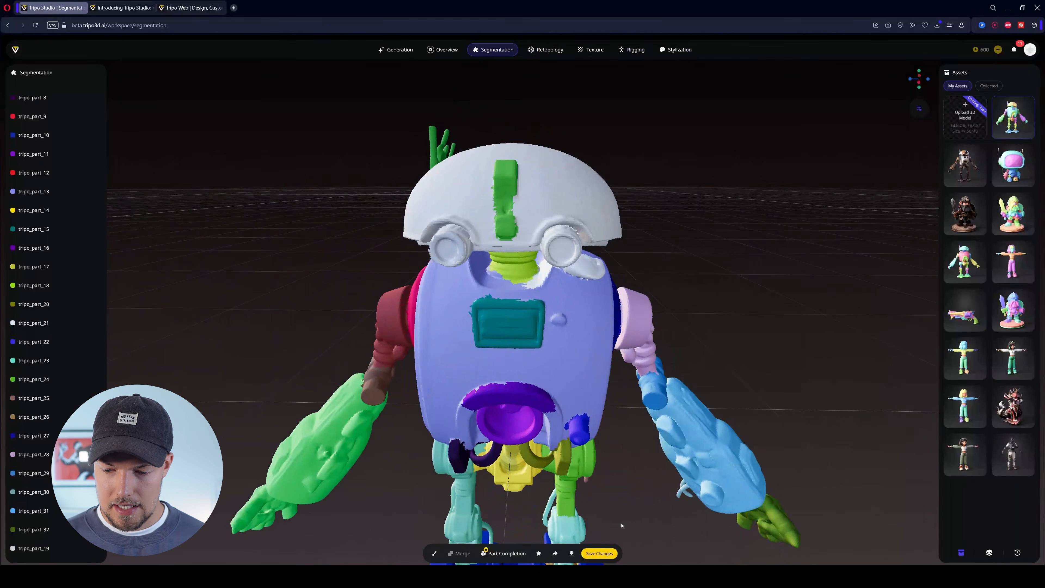
Show the part hierarchy and toggle the visibility of tripo_part_34 to identify it on the model
scroll(70, 319, "down", 1)
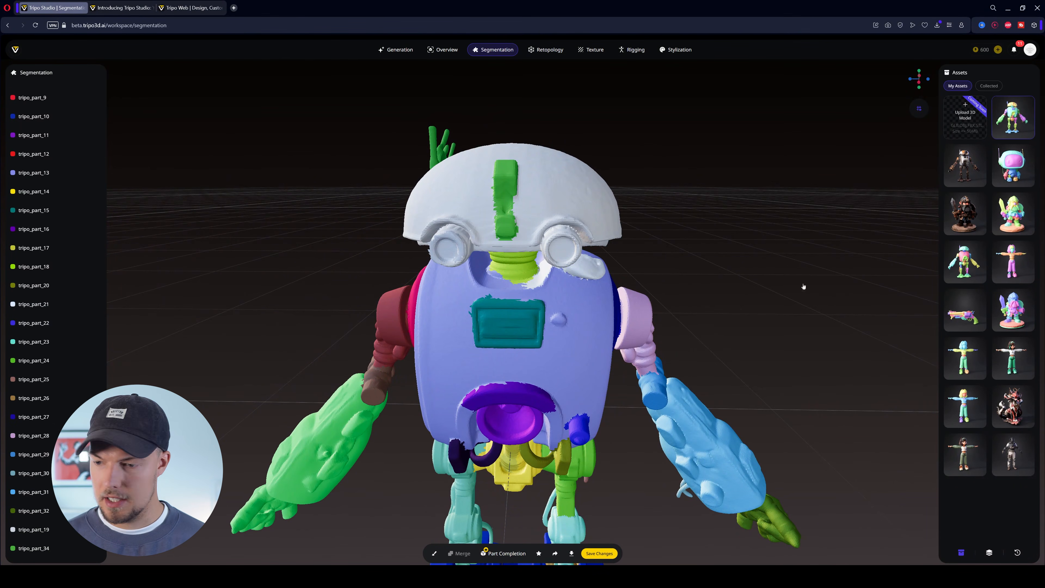
left_click(988, 553)
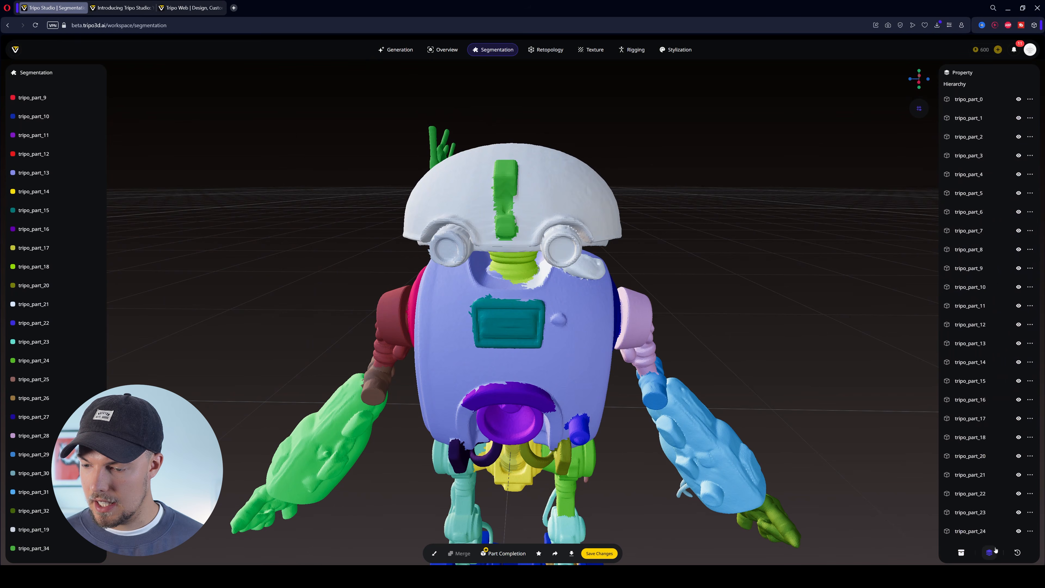
left_click(1018, 529)
left_click(1018, 529)
left_click(1018, 528)
left_click(1018, 528)
left_click(1018, 528)
left_click(1018, 528)
Merge the rectangular chest panel, tripo_part_15, with the torso, tripo_part_13
left_click_drag(761, 289, 693, 291)
scroll(707, 237, "down", 4)
left_click(499, 272)
left_click(487, 279)
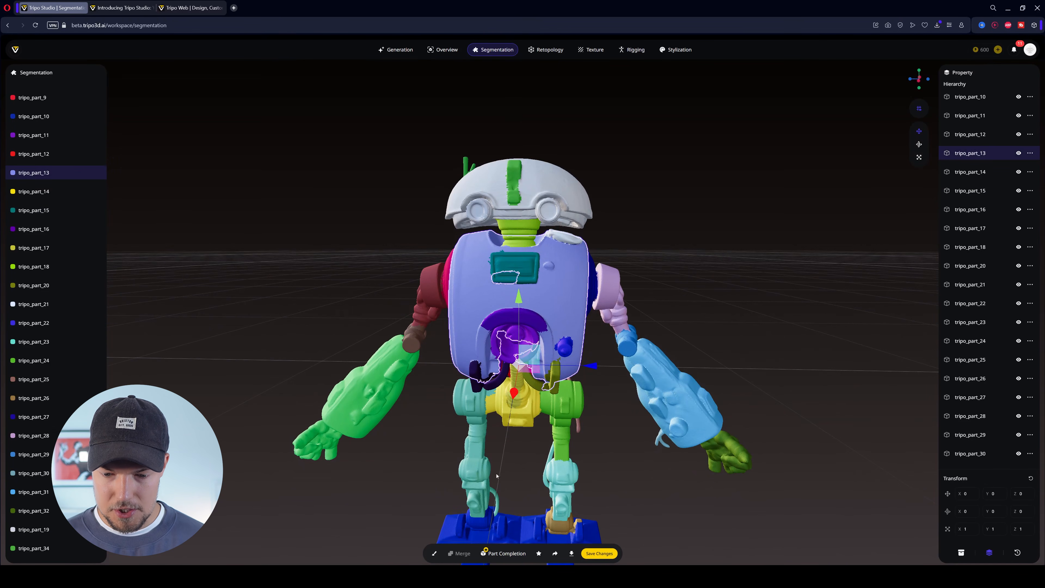
left_click(529, 264, "shift")
left_click(525, 265)
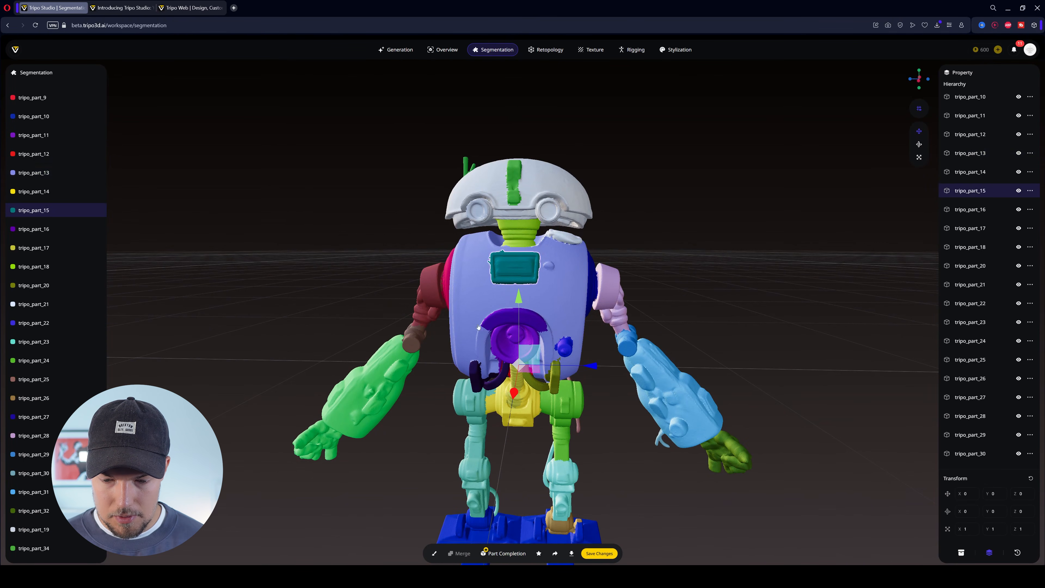
left_click(479, 284)
left_click(502, 264, "shift")
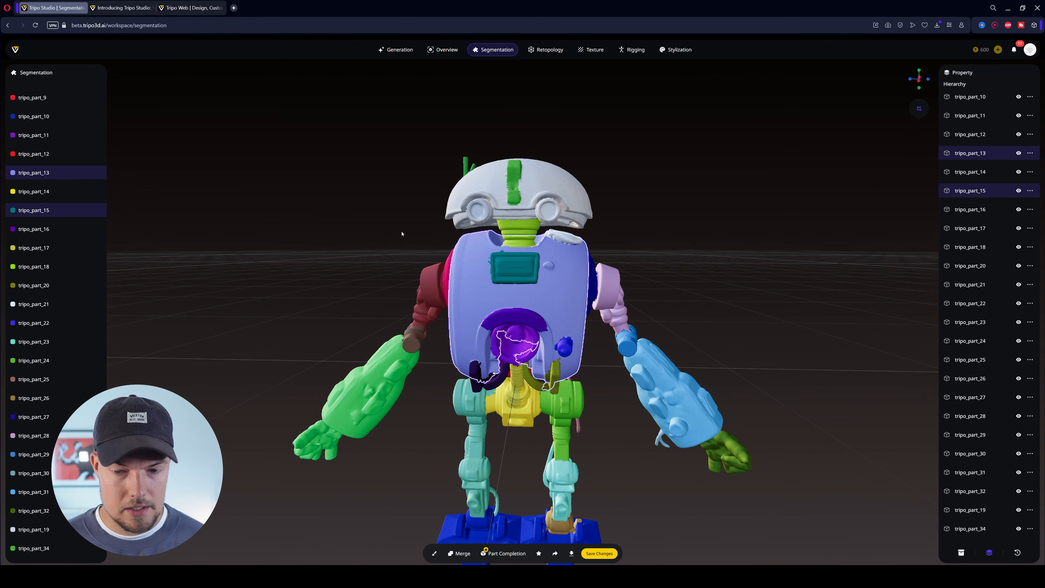
left_click(459, 553)
left_click_drag(742, 286, 761, 293)
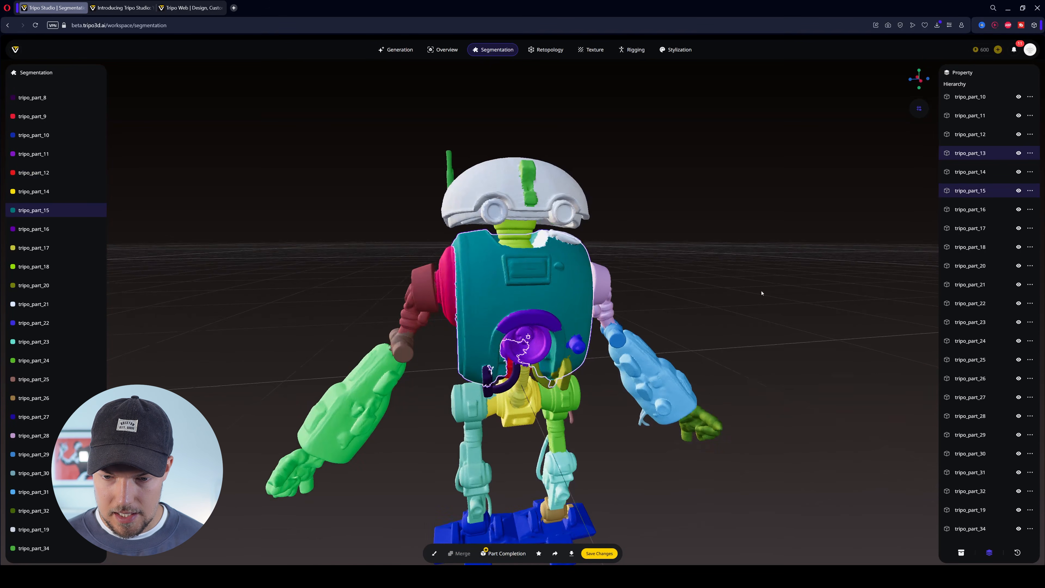
Merge the arch above the round chest opening, tripo_part_16, with the torso
left_click(761, 293)
left_click(536, 320)
left_click(482, 330)
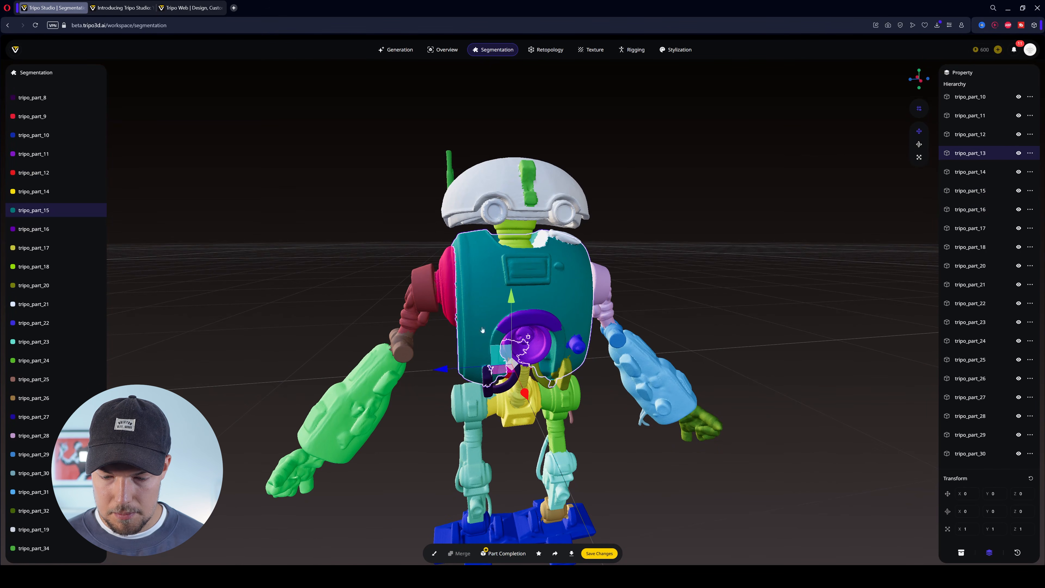
left_click(552, 318, "shift")
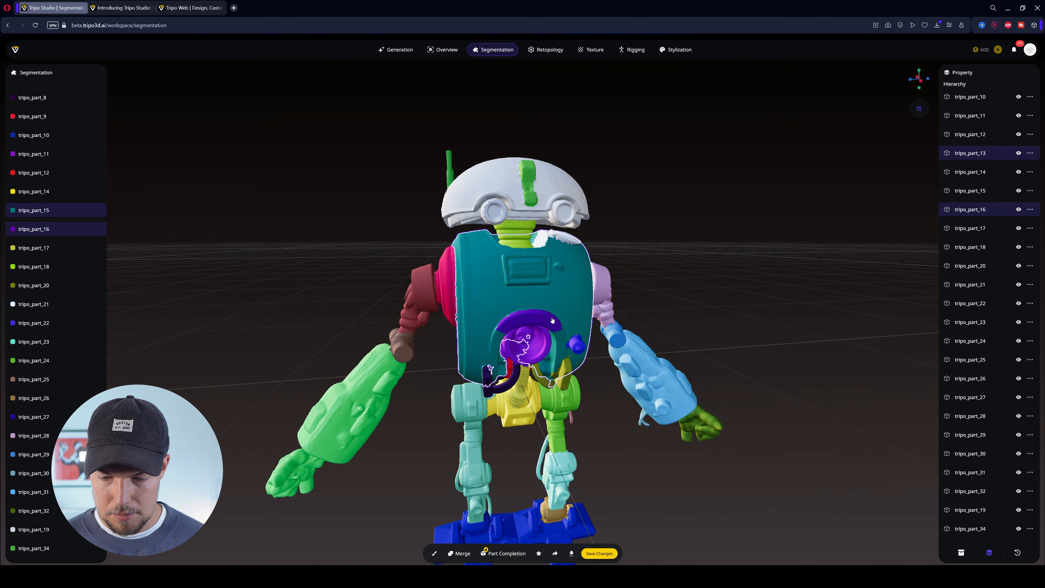
left_click(460, 551)
Merge the small piece on top of the shoulder, tripo_part_21, with the torso
left_click(569, 226)
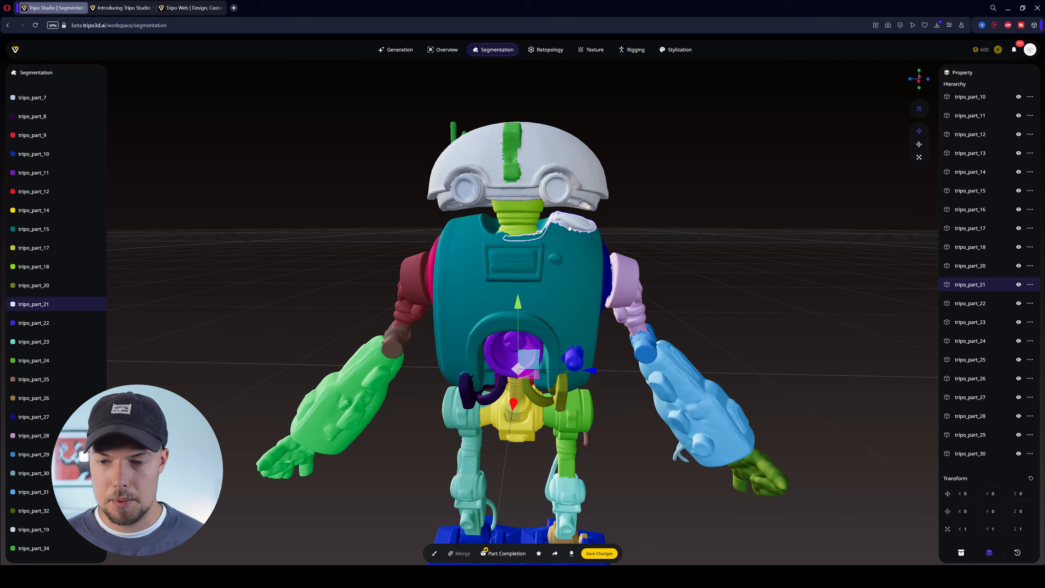
left_click(579, 282, "ctrl")
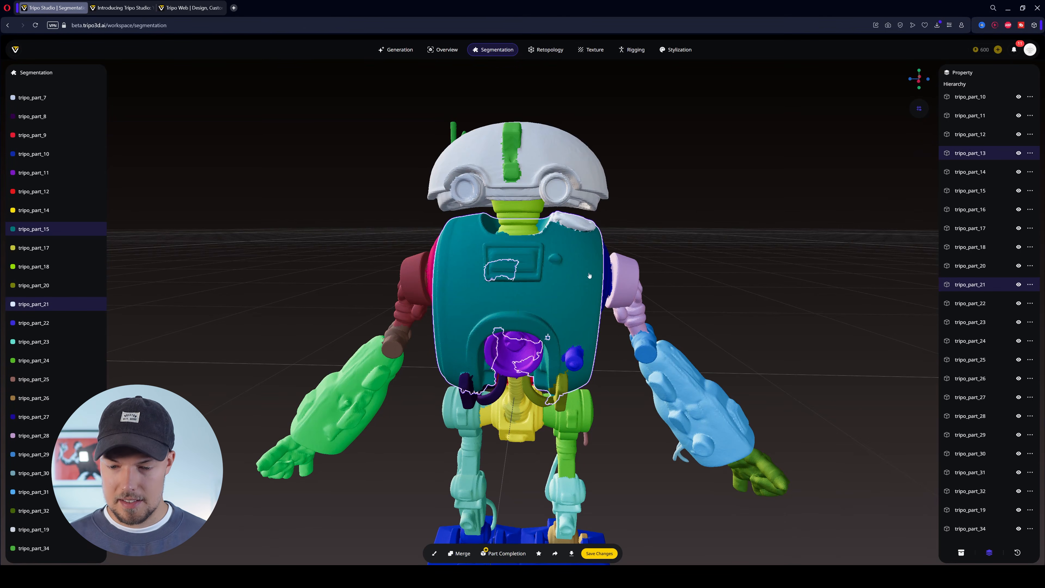
left_click(460, 553)
Merge the remaining loose pieces on the body, including the small knob beside the round chest opening, with the torso
left_click_drag(760, 329, 714, 353)
left_click_drag(753, 271, 781, 224)
scroll(674, 291, "down", 8)
scroll(688, 268, "up", 3)
left_click_drag(688, 268, 658, 288)
left_click(571, 257)
left_click(523, 242, "ctrl")
left_click(460, 553)
left_click_drag(723, 321, 702, 364)
scroll(702, 321, "up", 4)
left_click(469, 299)
scroll(534, 288, "down", 2)
left_click(547, 284, "ctrl")
left_click(514, 263)
left_click(520, 295)
left_click(473, 311, "ctrl")
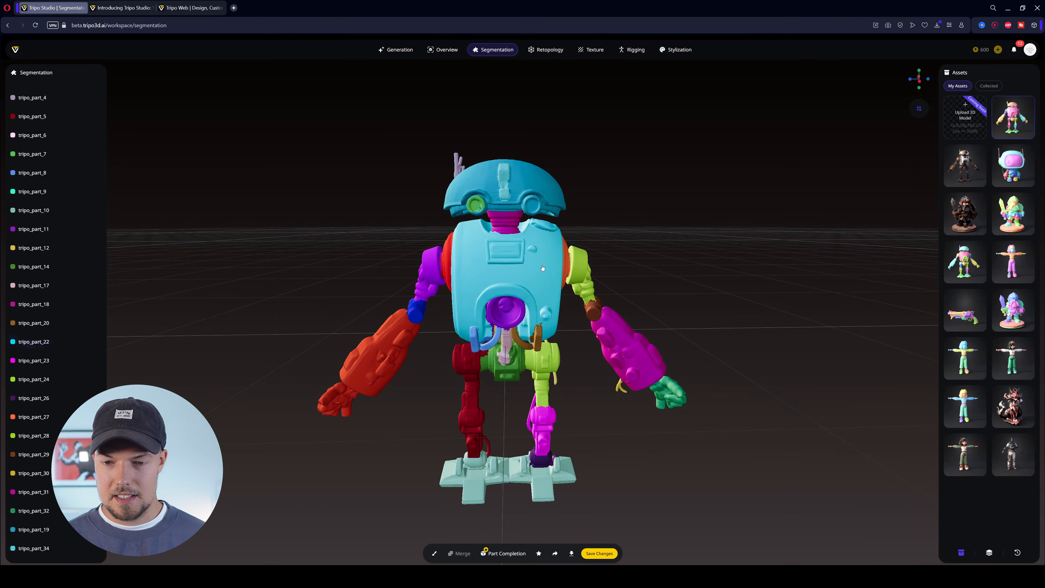
Select the merged torso, pull it out of the assembly to examine the separated segments, and undo the move
left_click(542, 268)
left_click_drag(692, 270, 613, 298)
left_click_drag(486, 346, 354, 409)
left_click_drag(657, 265, 632, 248)
key("ctrl+z")
scroll(638, 250, "down", 4)
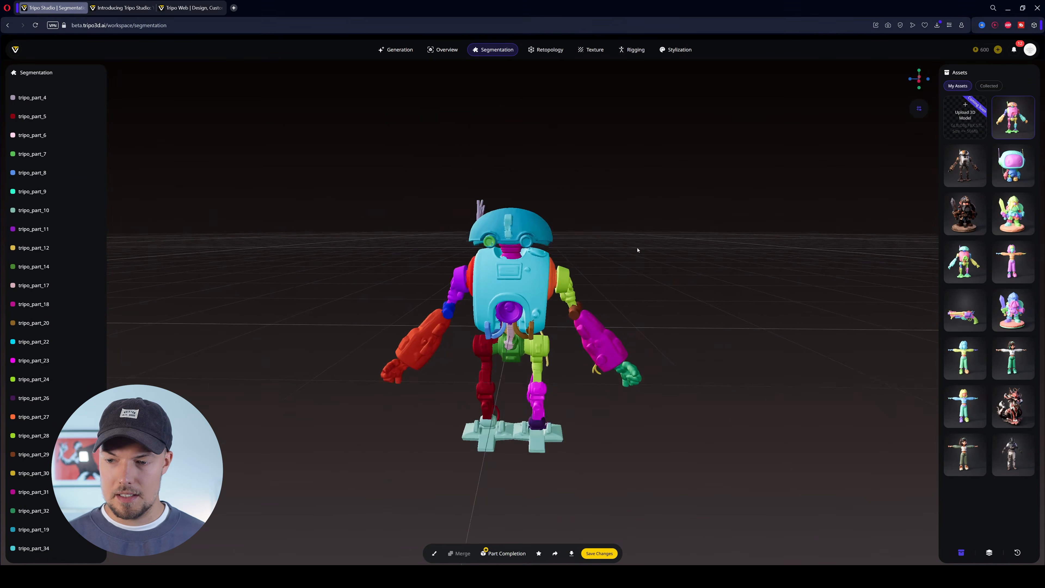
Try selecting every part in the hierarchy, from tripo_part_0 through tripo_part_34, and open Part Completion for them
left_click(989, 552)
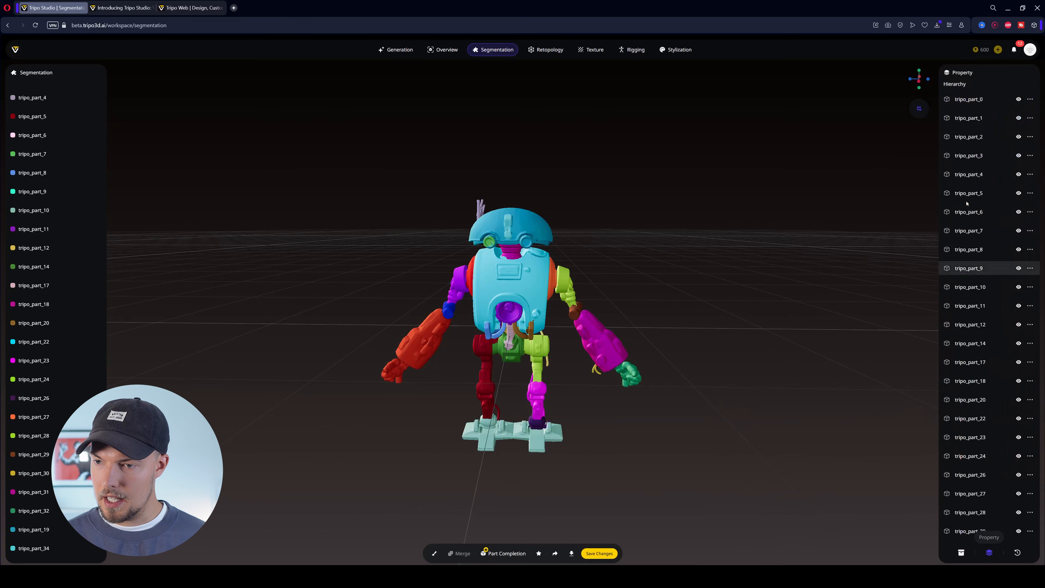
left_click(985, 104)
left_click(982, 123, "shift")
left_click(983, 140, "shift")
left_click(984, 158, "shift")
left_click(983, 178, "shift")
left_click(982, 196, "shift")
left_click(982, 215, "shift")
left_click(980, 233, "shift")
left_click(978, 252, "shift")
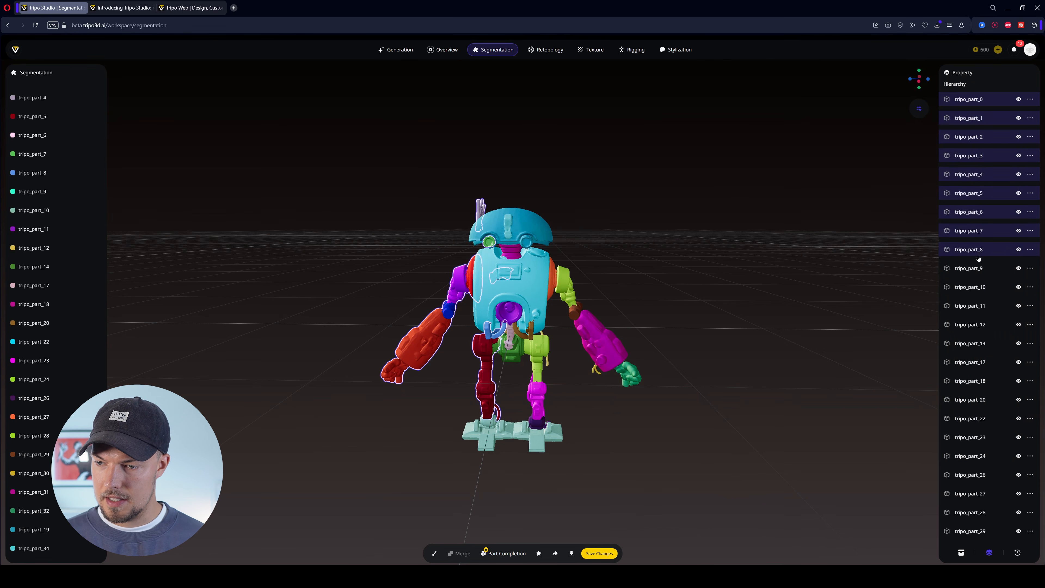
left_click(978, 270, "shift")
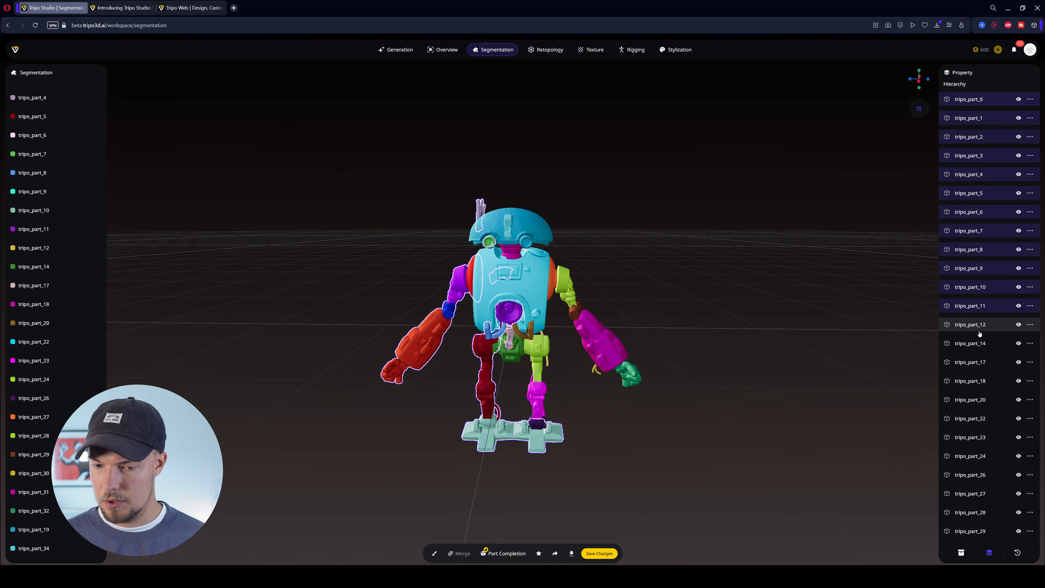
scroll(979, 325, "down", 2)
scroll(673, 293, "up", 3)
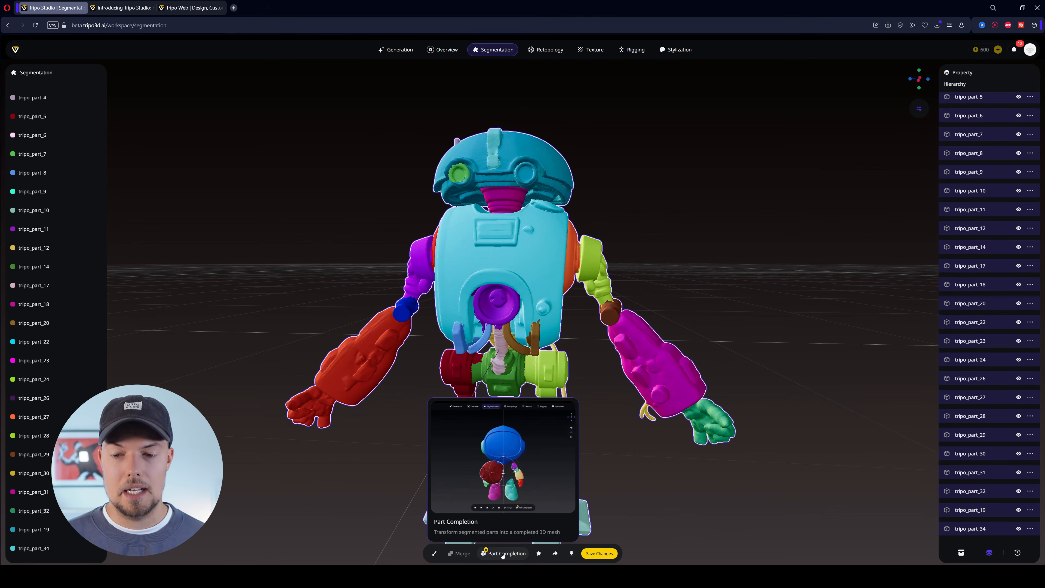
left_click(501, 553)
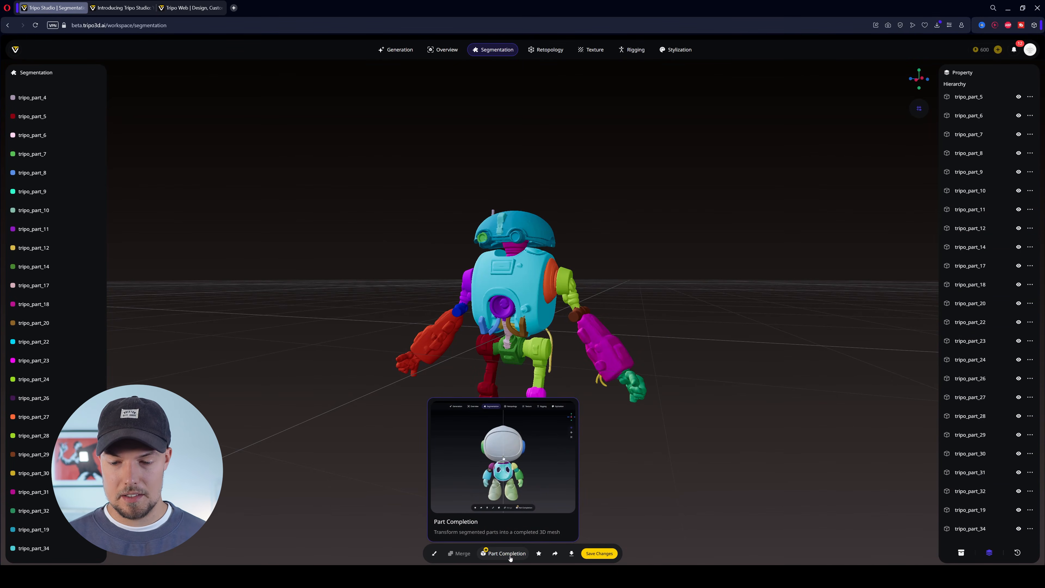
left_click(509, 554)
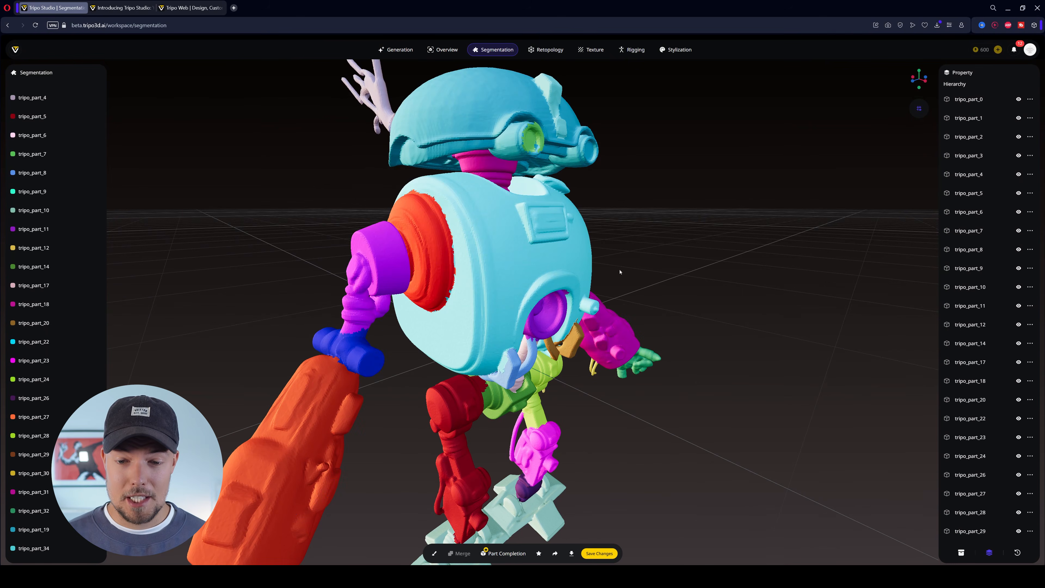
Run Part Completion on the selected parts tripo_part_2, 3, 4, 18, 19, 22, 27 and 28
scroll(619, 271, "down", 3)
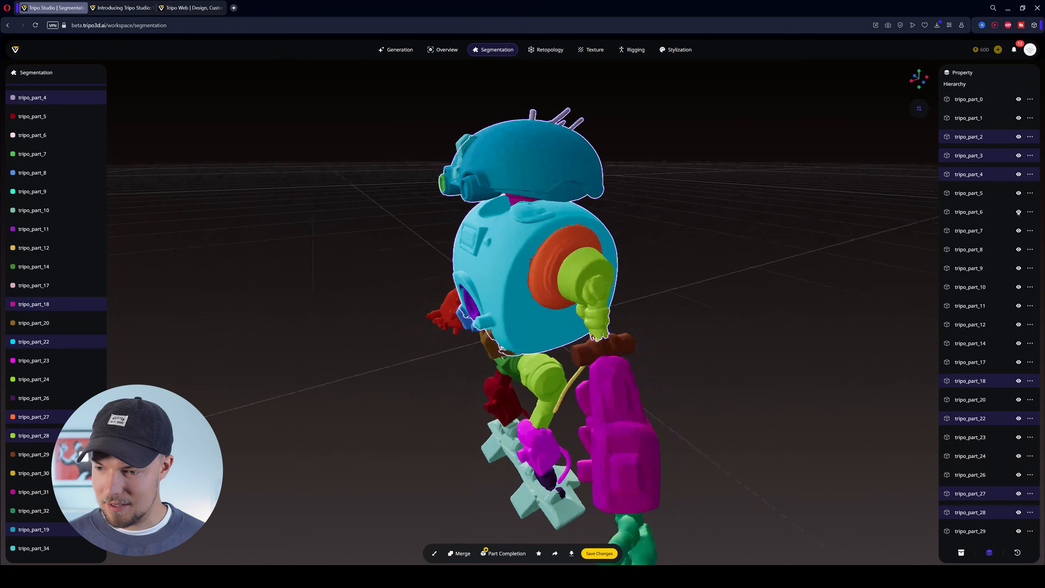
scroll(961, 266, "up", 3)
left_click_drag(726, 269, 762, 214)
scroll(762, 214, "down", 3)
left_click(502, 553)
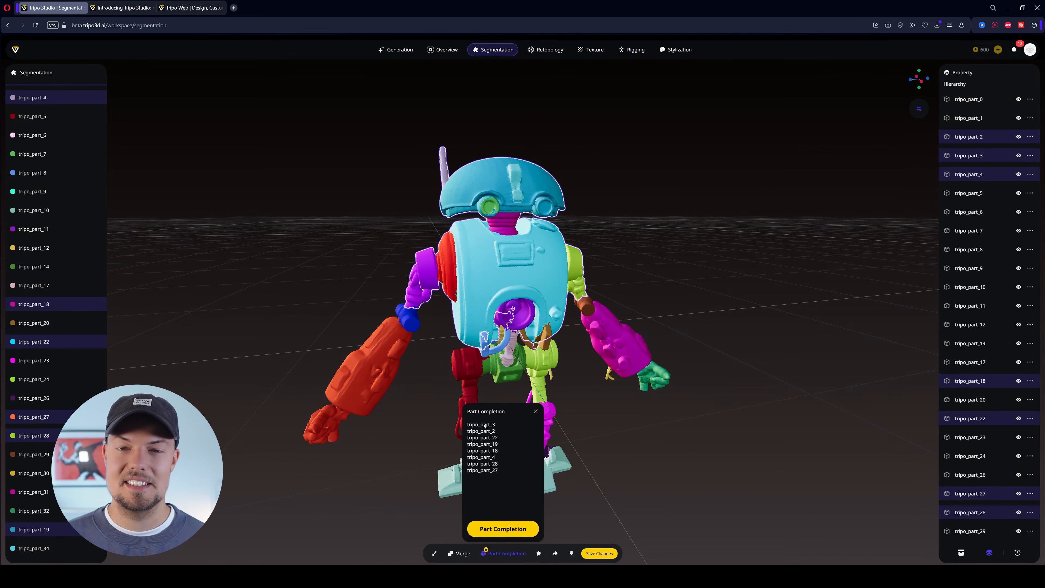
left_click(515, 531)
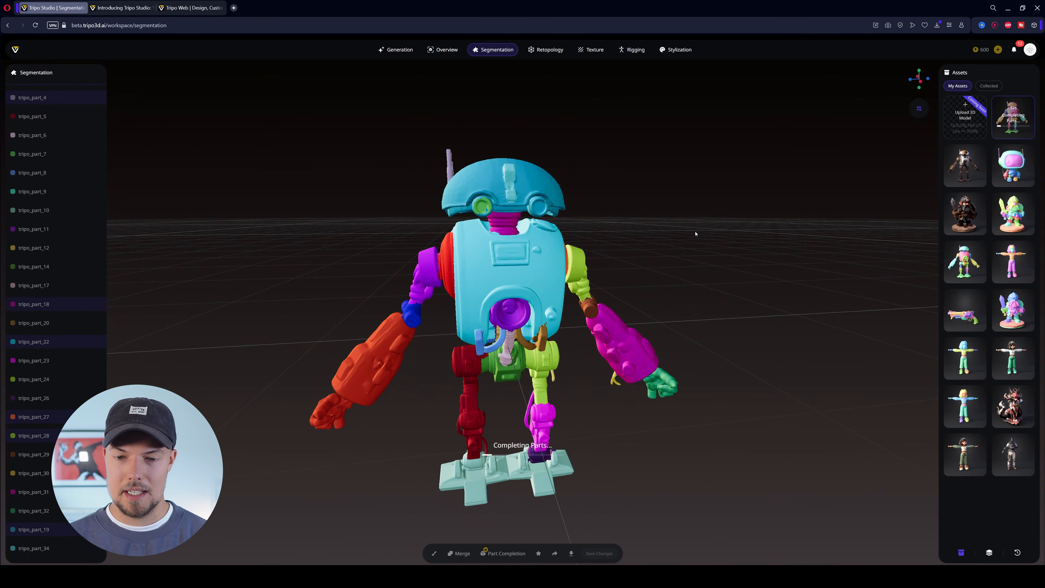
Examine the completed head, torso, shoulder and arm parts from the front and sides
left_click_drag(696, 233, 728, 246)
scroll(727, 217, "up", 4)
scroll(699, 276, "down", 2)
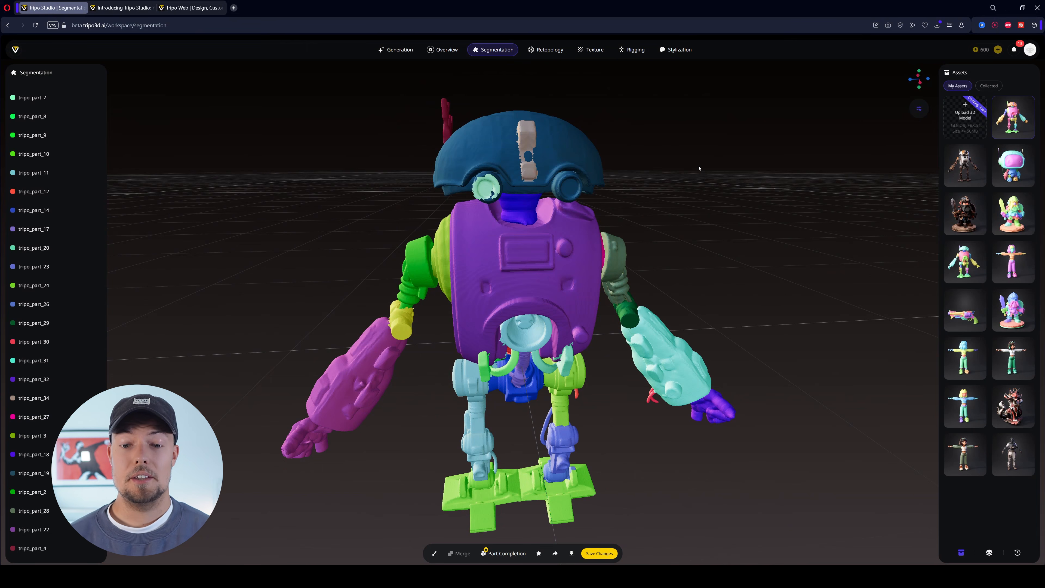
left_click_drag(602, 180, 774, 184)
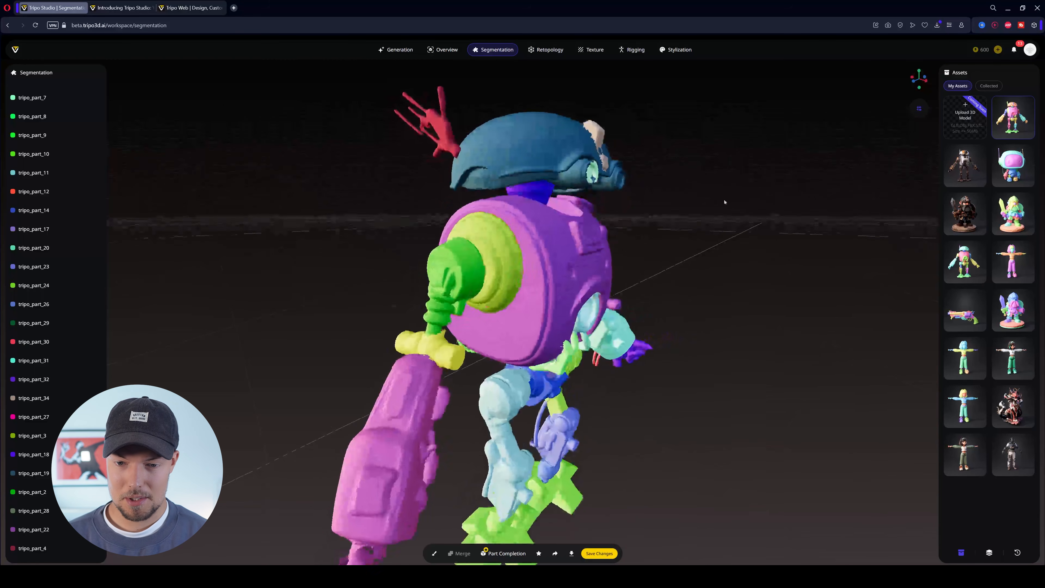
left_click(506, 242)
scroll(705, 190, "up", 2)
scroll(705, 190, "up", 2)
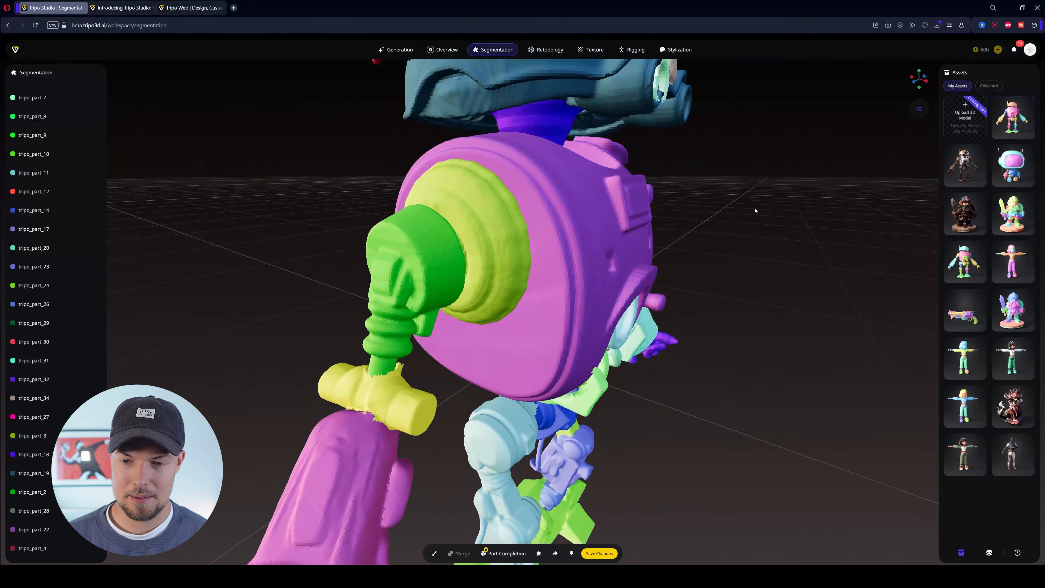
left_click_drag(312, 273, 464, 216)
left_click_drag(476, 288, 366, 264)
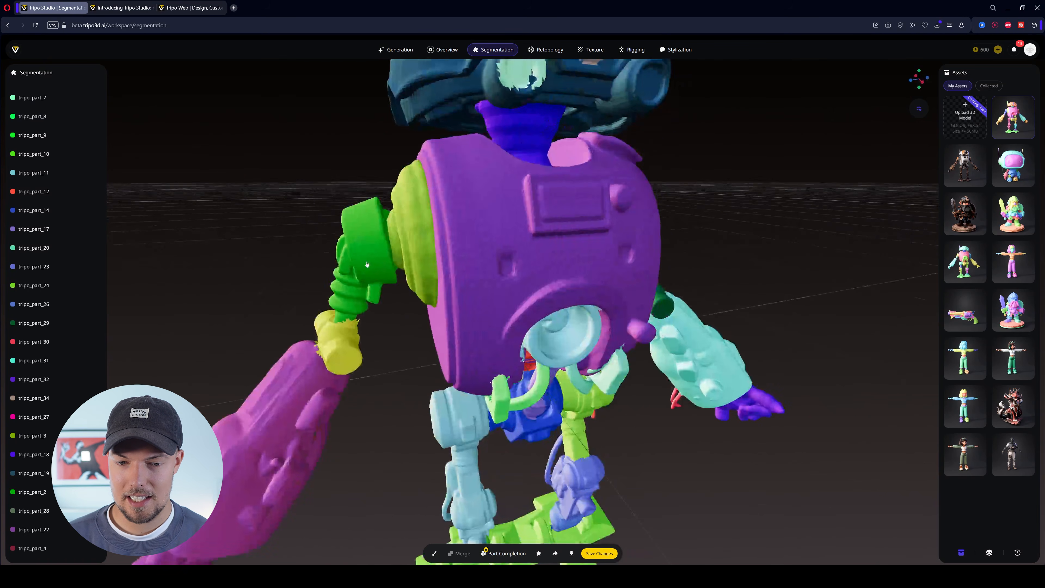
left_click_drag(822, 202, 605, 230)
scroll(828, 181, "up", 5)
scroll(770, 202, "down", 5)
scroll(738, 234, "down", 4)
left_click_drag(730, 297, 684, 270)
Select the pelvis block, tripo_part_14, and examine how it meets the legs and torso
left_click(519, 351)
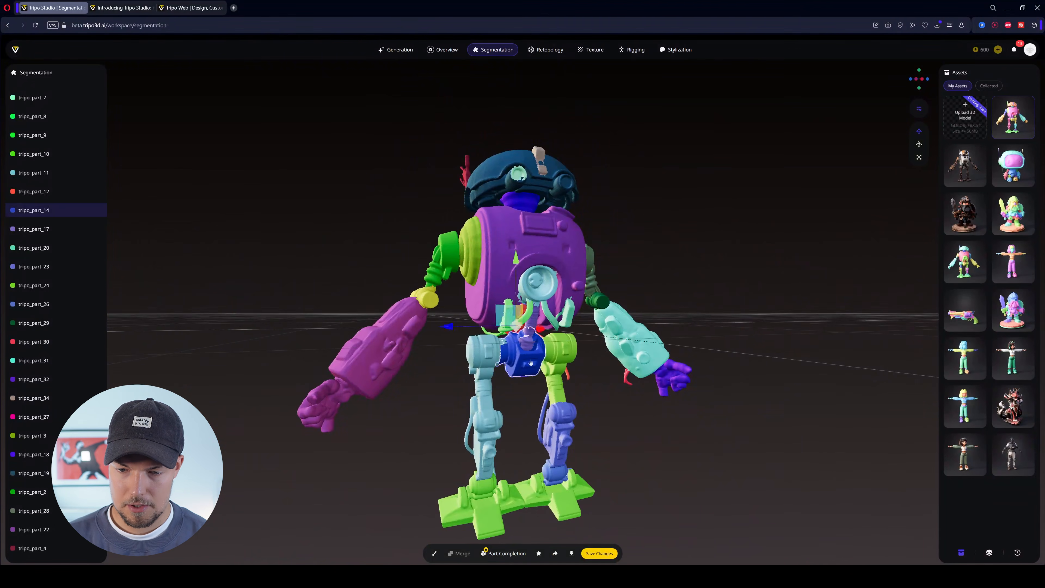
left_click_drag(519, 351, 683, 415)
scroll(659, 403, "up", 4)
scroll(658, 403, "down", 4)
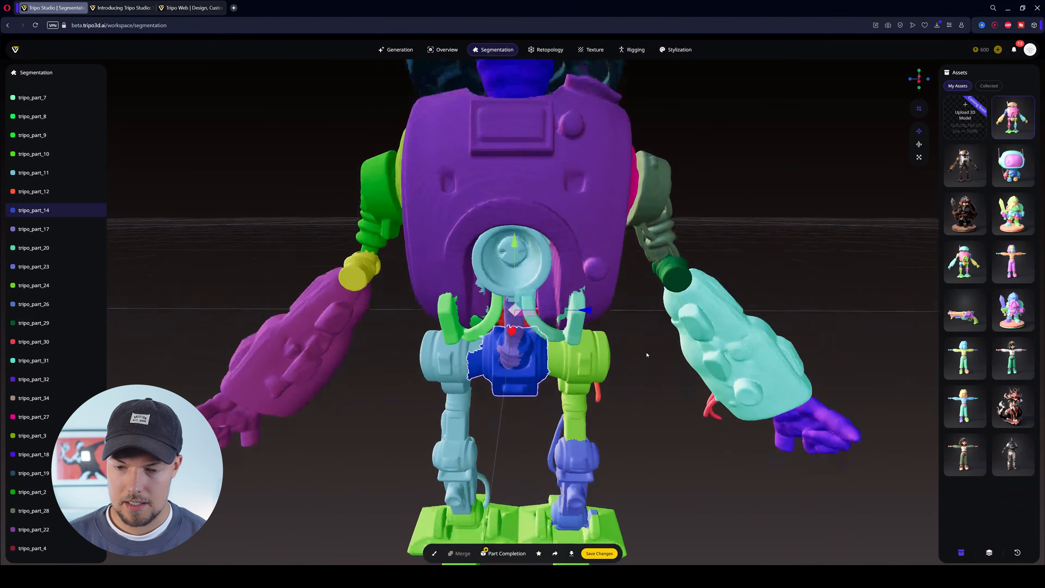
left_click_drag(649, 355, 575, 370)
scroll(575, 369, "down", 3)
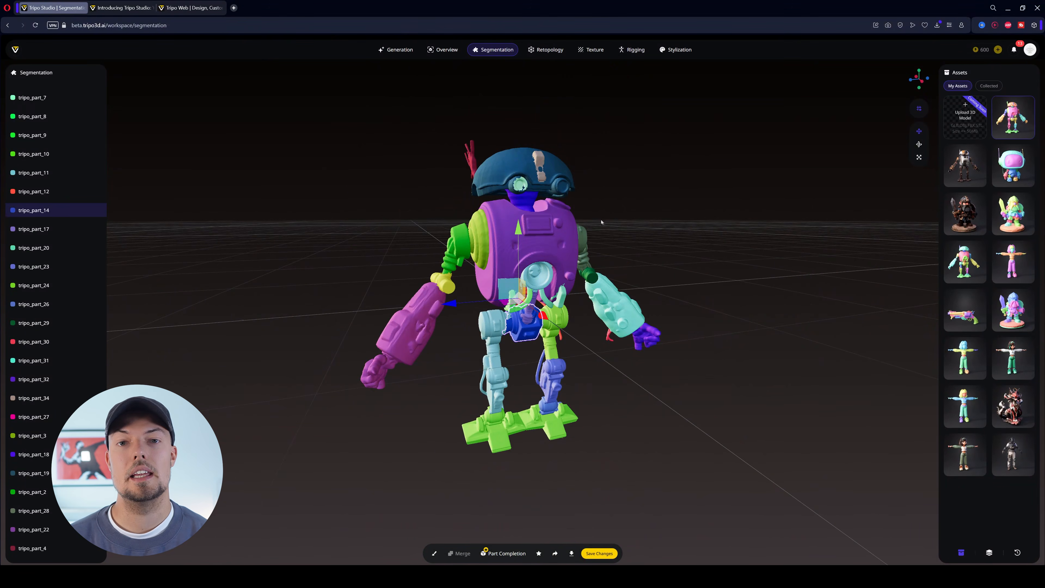
scroll(588, 234, "up", 3)
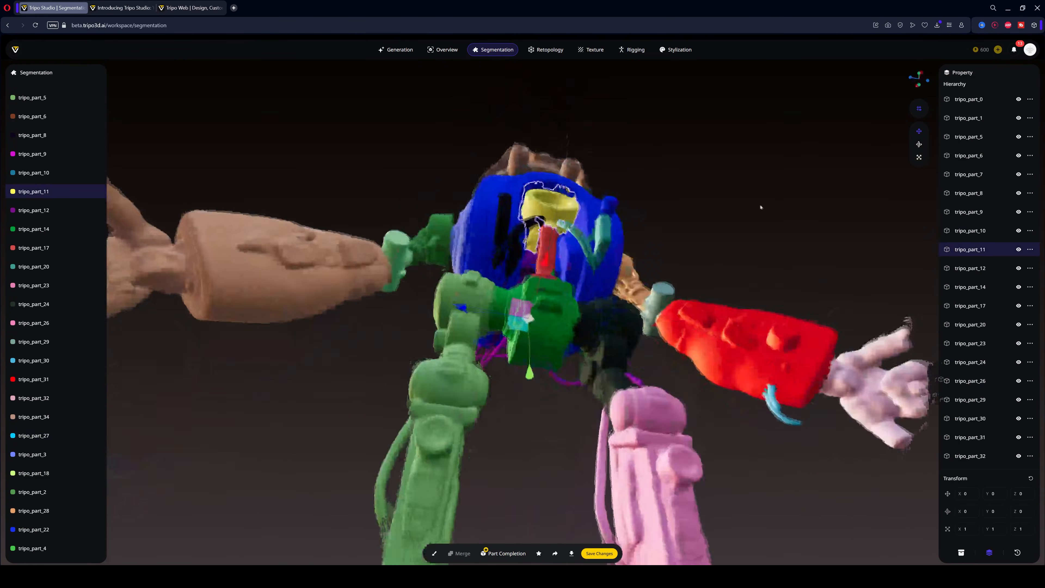
left_click(523, 341)
left_click_drag(893, 231, 835, 231)
left_click(434, 553)
scroll(534, 367, "up", 3)
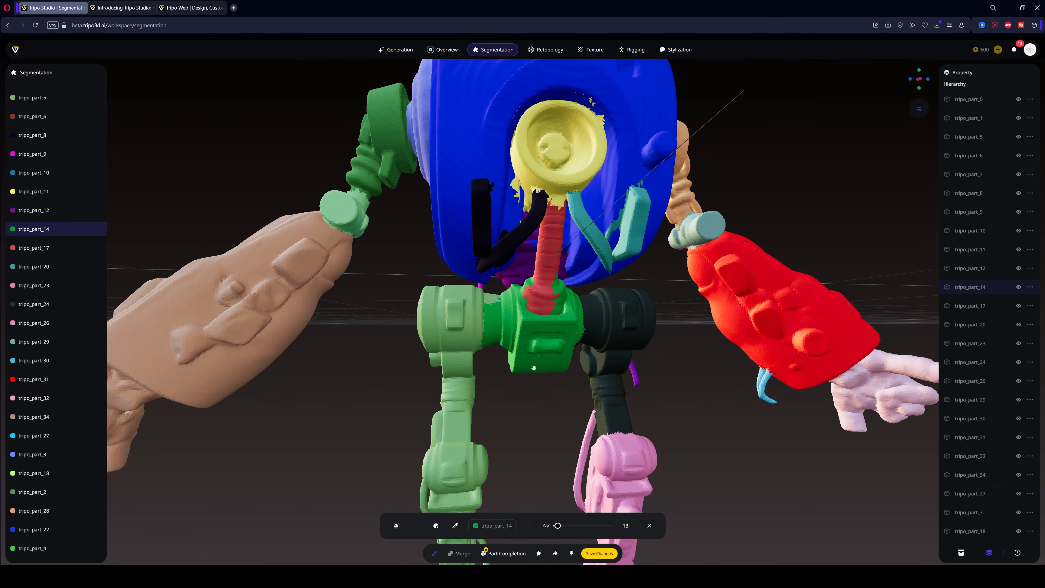
scroll(658, 329, "down", 4)
left_click_drag(761, 354, 658, 321)
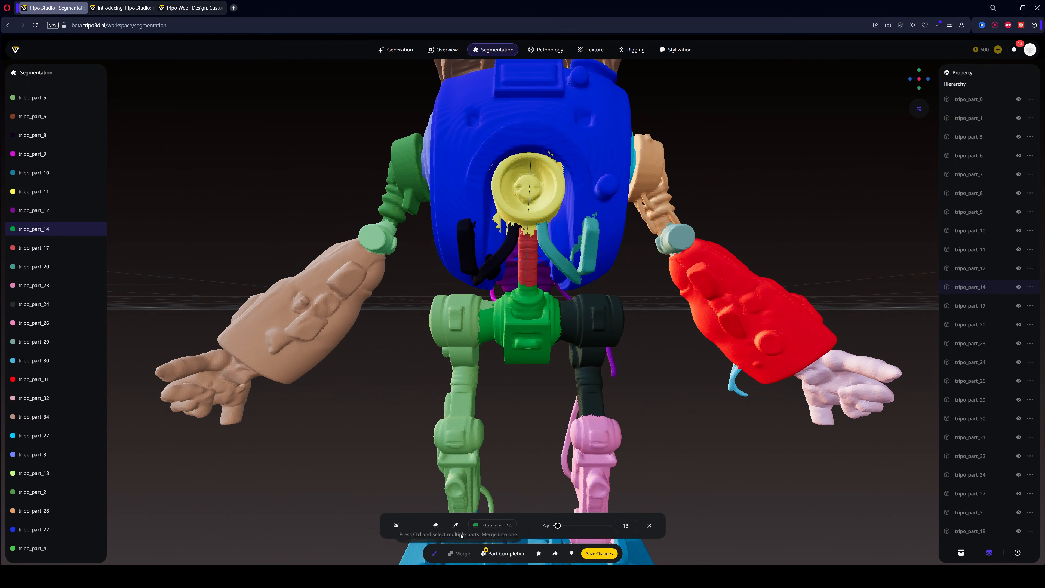
left_click(649, 525)
Merge the red spine segment, tripo_part_17, with the green pelvis block, tripo_part_14
left_click(526, 263)
left_click(526, 325, "ctrl")
left_click(459, 553)
Select both hip parts beside the pelvis together with the pink lower leg part
left_click(577, 323)
left_click(471, 318, "ctrl")
left_click(582, 417, "ctrl")
left_click_drag(622, 415, 378, 411)
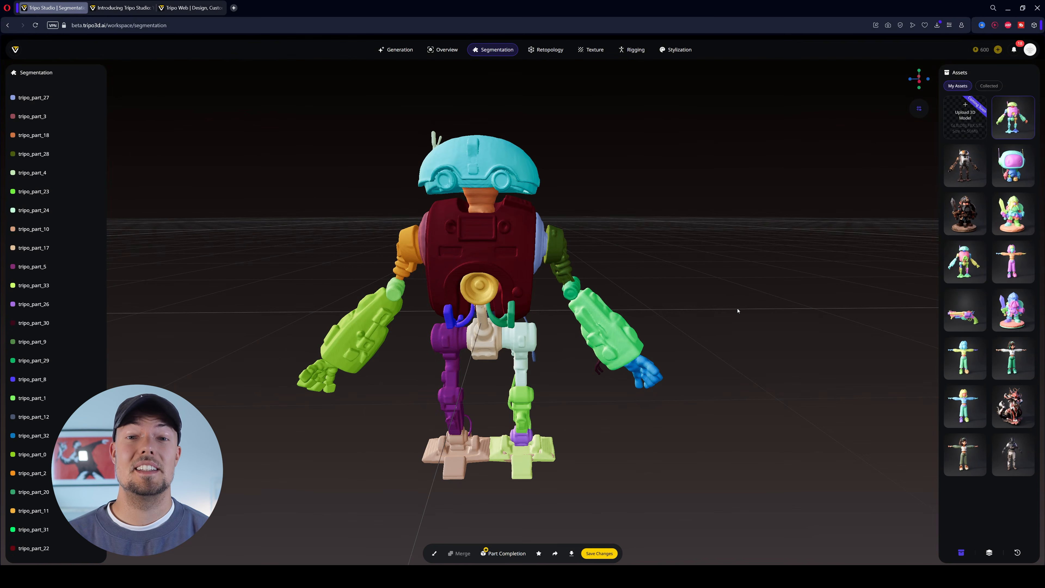
Examine the robot's feet up close, selecting the foot parts tripo_part_10 and tripo_part_33
left_click_drag(650, 199, 660, 385)
scroll(658, 432, "up", 5)
right_click_drag(660, 385, 615, 329)
left_click(560, 385)
left_click_drag(575, 412, 425, 380)
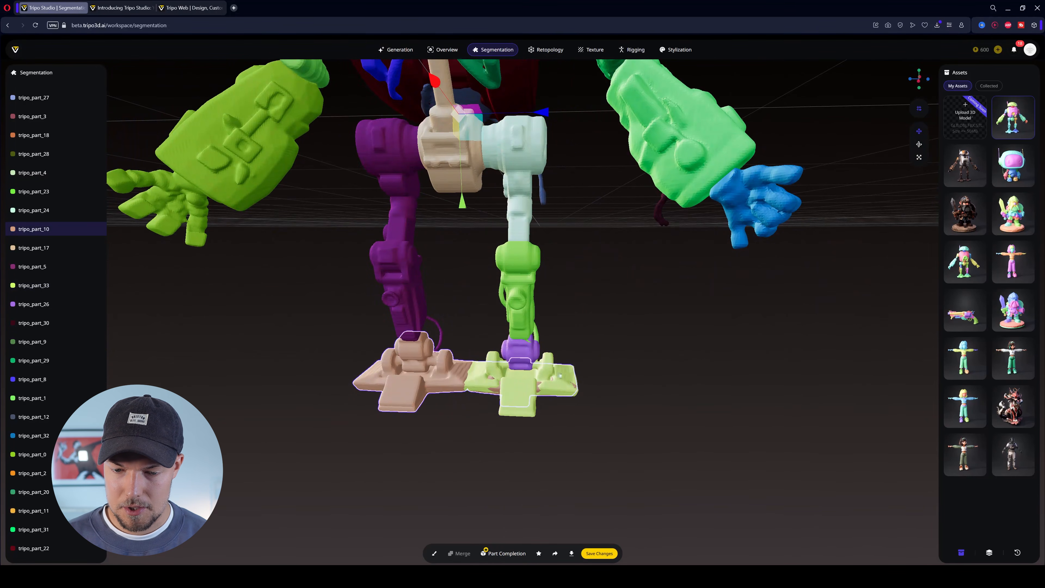
mouse_move(590, 368)
left_mouse_down()
mouse_move(609, 348)
mouse_move(666, 420)
left_mouse_up()
left_click(545, 388)
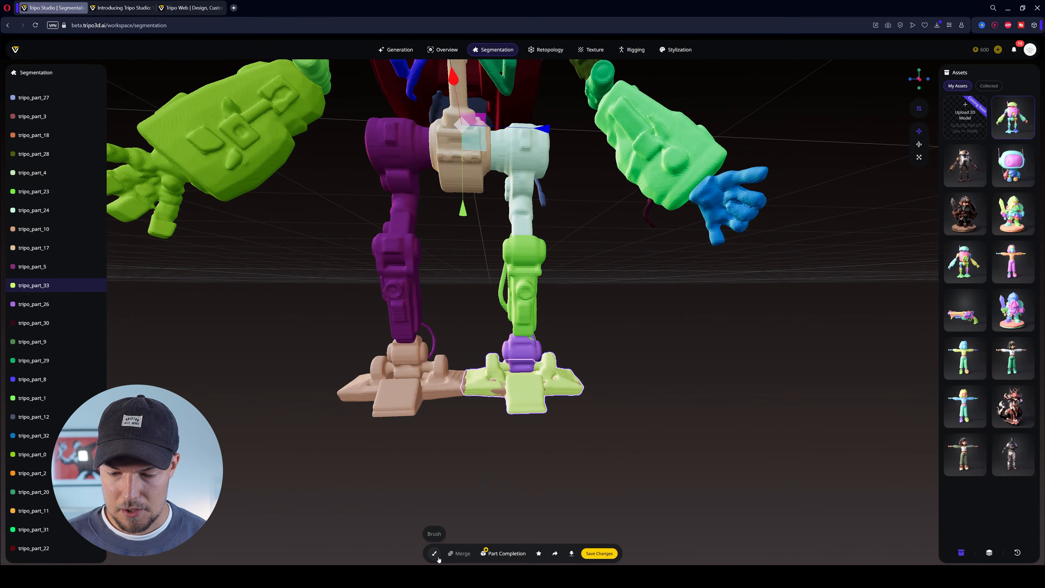
Examine the whole segmented robot from several angles and distances, and select the forearm part tripo_part_0
scroll(655, 374, "down", 5)
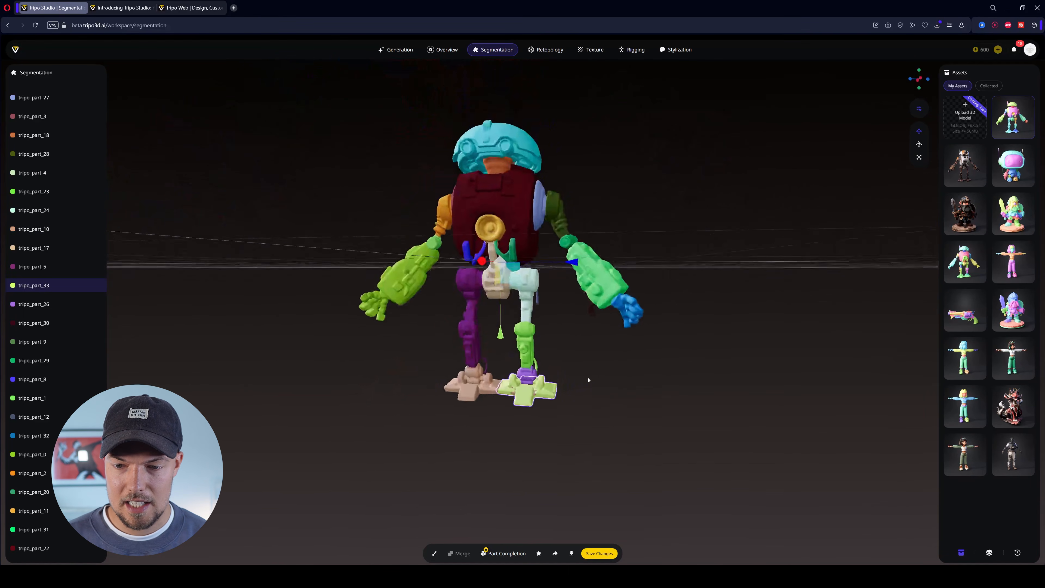
left_click_drag(617, 395, 625, 350)
scroll(573, 372, "up", 4)
left_click_drag(576, 375, 531, 303)
scroll(837, 339, "down", 3)
right_click_drag(695, 202, 715, 294)
left_click_drag(716, 294, 711, 262)
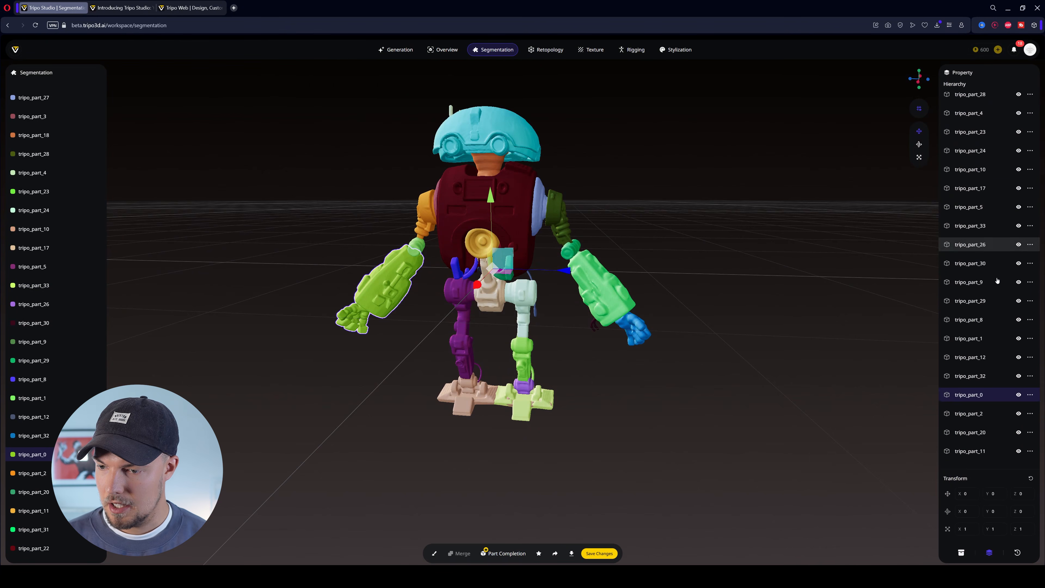
Select the torso, tripo_part_22, and review the model's history of part adjustments and completions
scroll(999, 321, "down", 1)
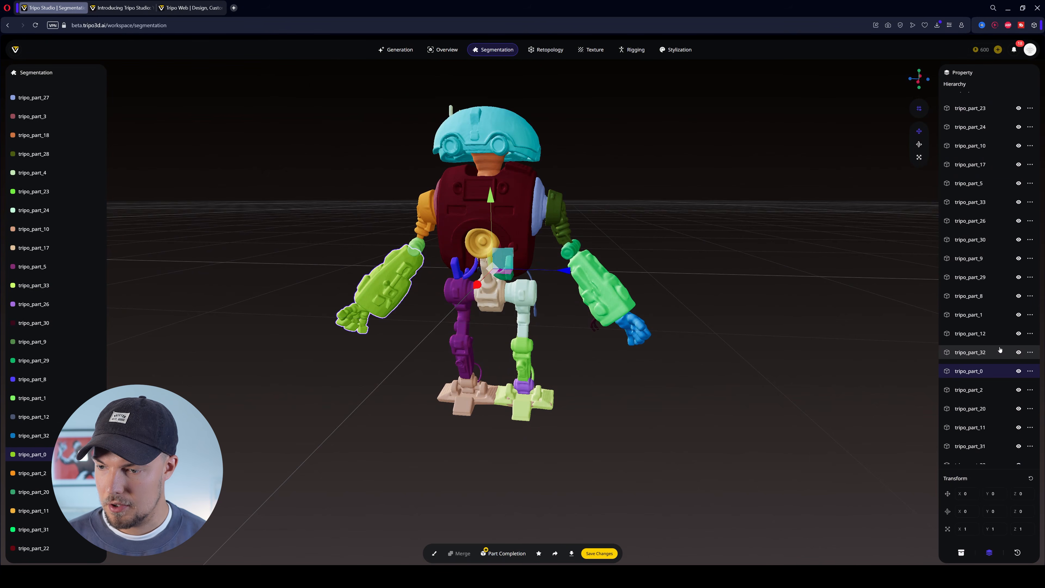
left_click(517, 205)
scroll(1008, 340, "down", 1)
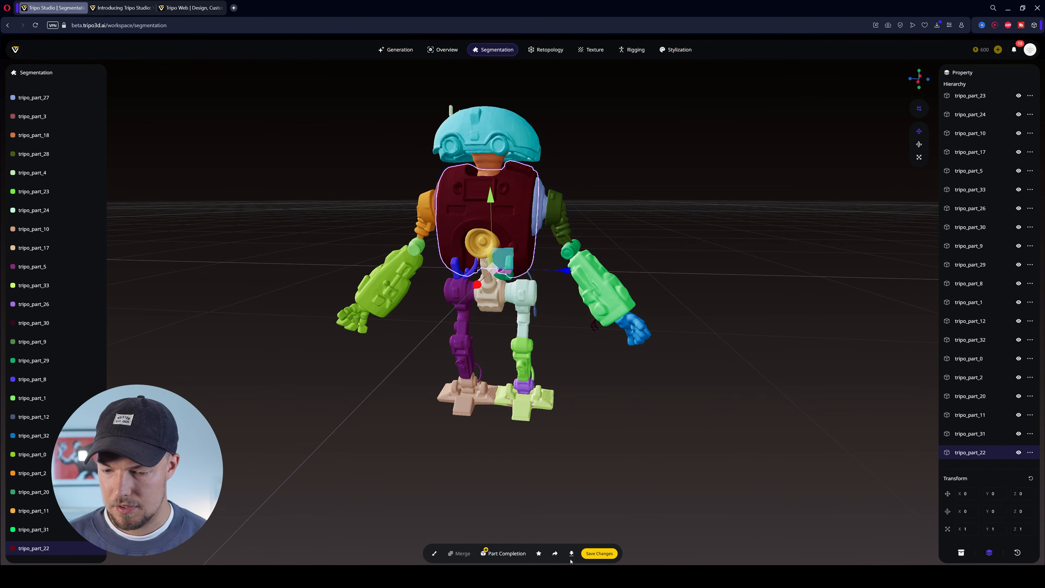
left_click_drag(546, 273, 812, 363)
key("ctrl+z")
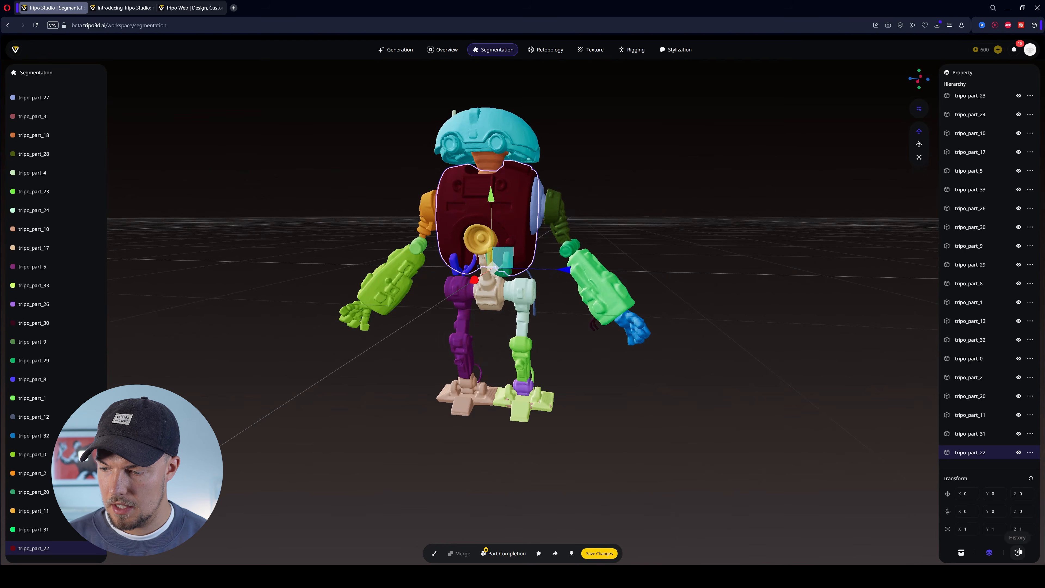
left_click(1017, 552)
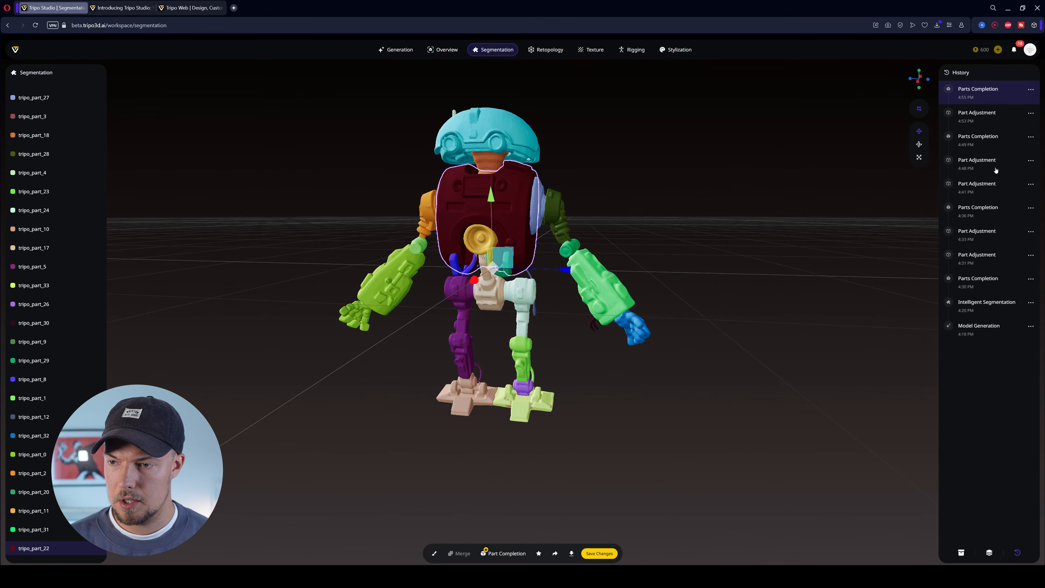
left_click(1000, 148)
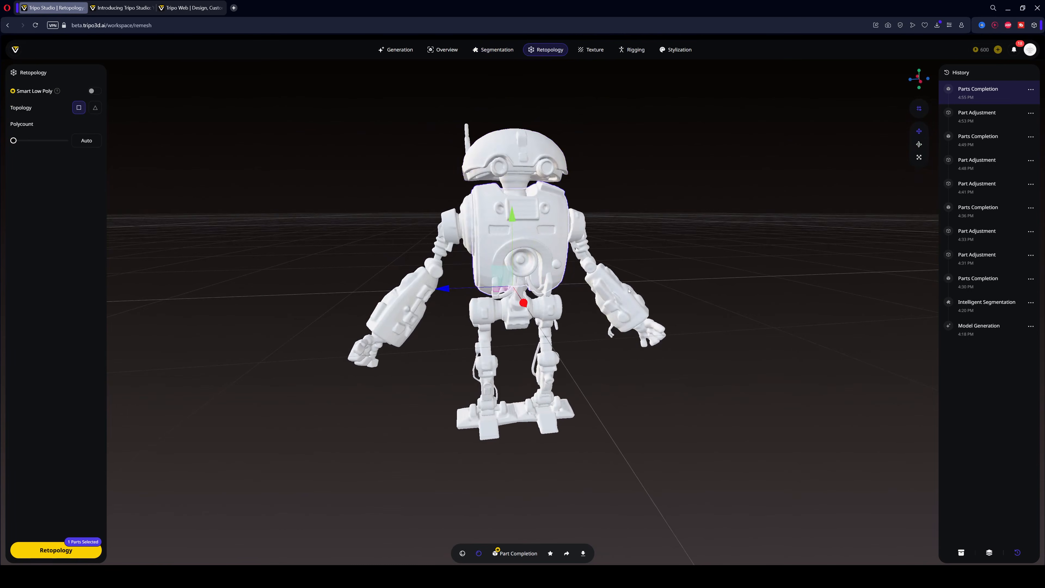
Examine the untextured robot in the Retopology workspace from the front, sides and close up
left_click_drag(781, 345, 720, 316)
left_click_drag(706, 203, 602, 250)
scroll(653, 227, "up", 6)
left_click_drag(796, 261, 774, 269)
left_click_drag(768, 183, 647, 417)
scroll(682, 187, "down", 5)
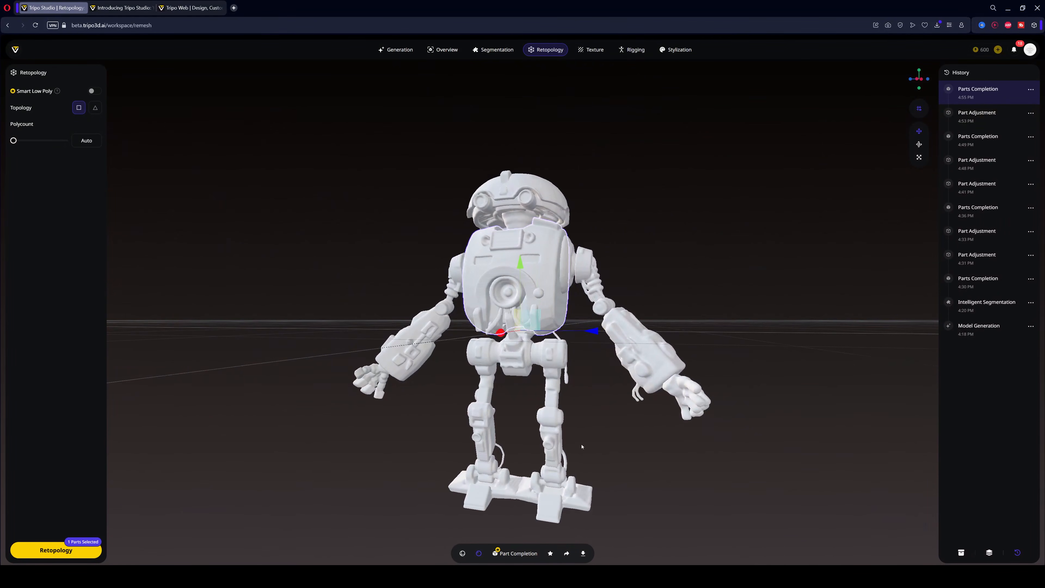
left_click_drag(411, 412, 718, 221)
scroll(695, 227, "up", 5)
scroll(704, 221, "down", 3)
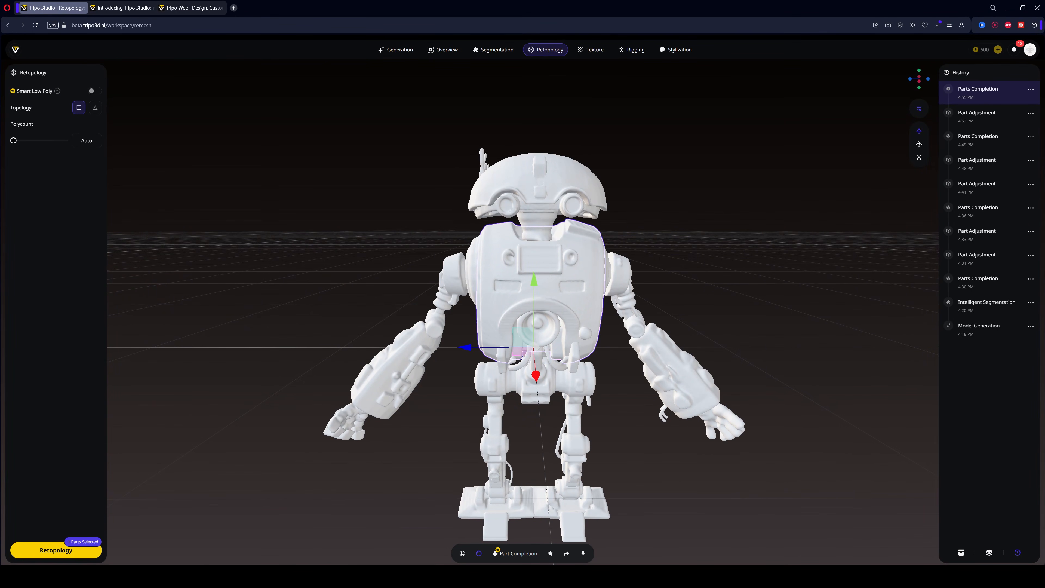
Check the part hierarchy and run Retopology on the selected torso with quad topology and Auto polycount
left_click(961, 553)
left_click(989, 553)
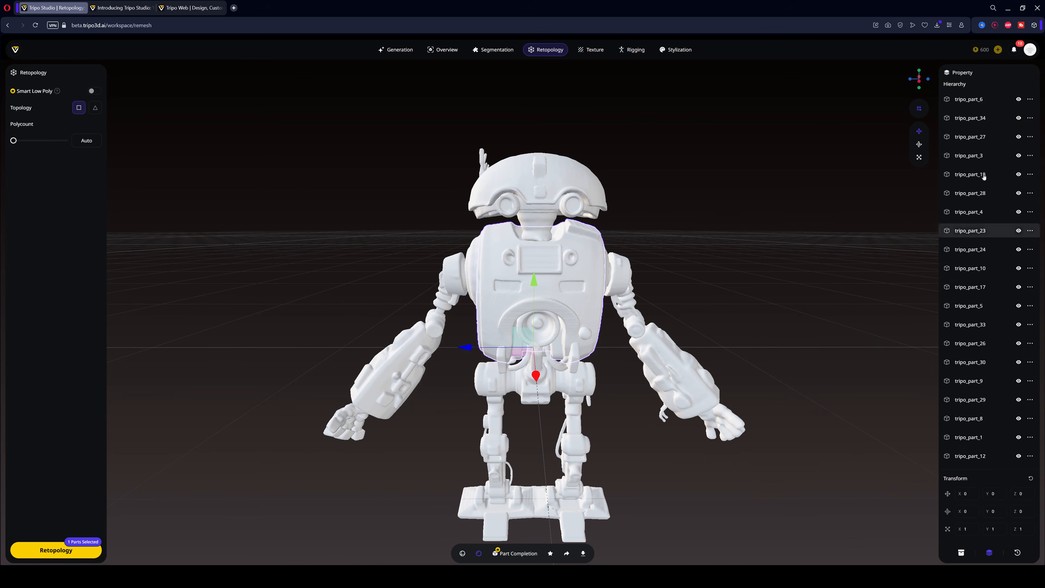
left_click_drag(833, 443, 490, 267)
left_click(69, 543)
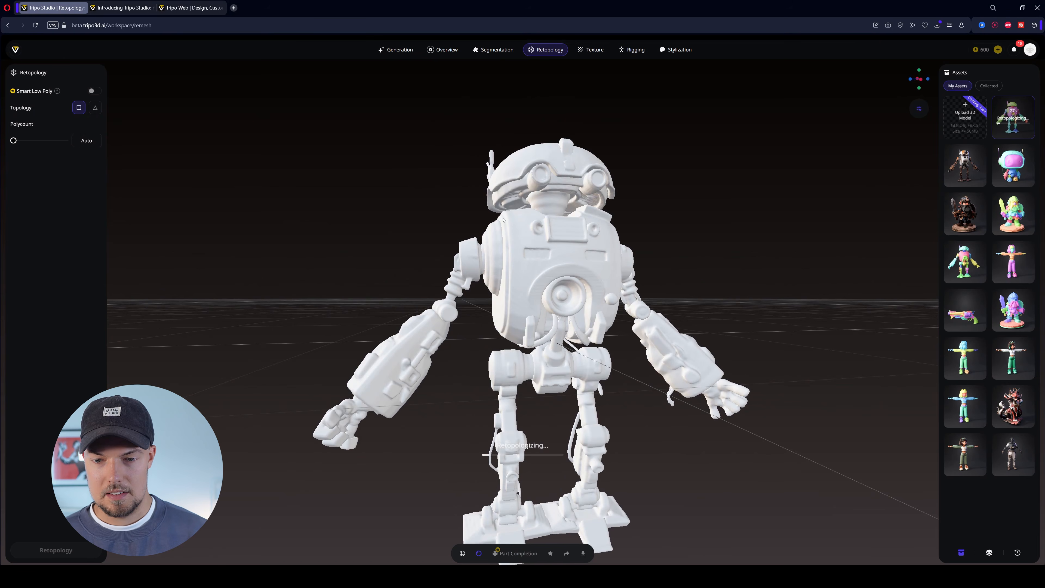
left_click_drag(761, 252, 493, 260)
left_click_drag(664, 215, 484, 220)
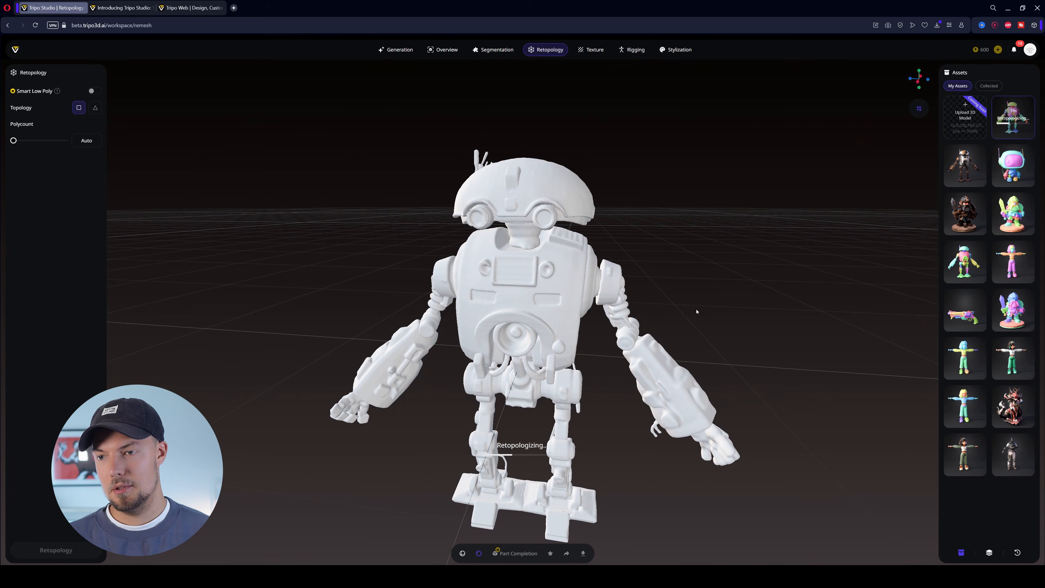
left_click_drag(707, 273, 608, 266)
Display the retopologized torso in Wireframe Mode and examine its mesh up close and from different angles
scroll(609, 266, "up", 5)
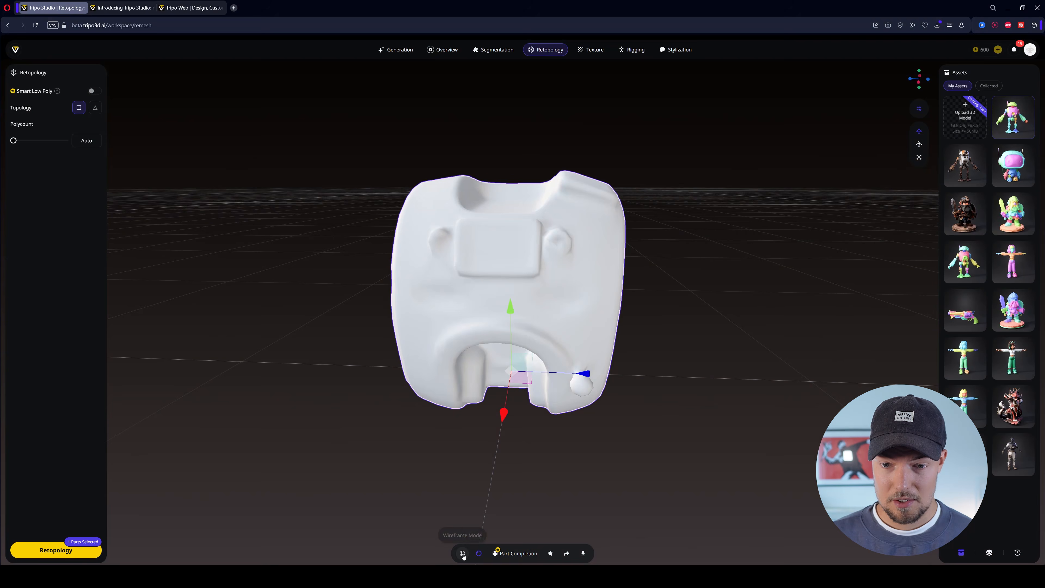
left_click(462, 553)
left_click(700, 403)
left_click_drag(700, 403, 732, 344)
left_click_drag(665, 270, 600, 210)
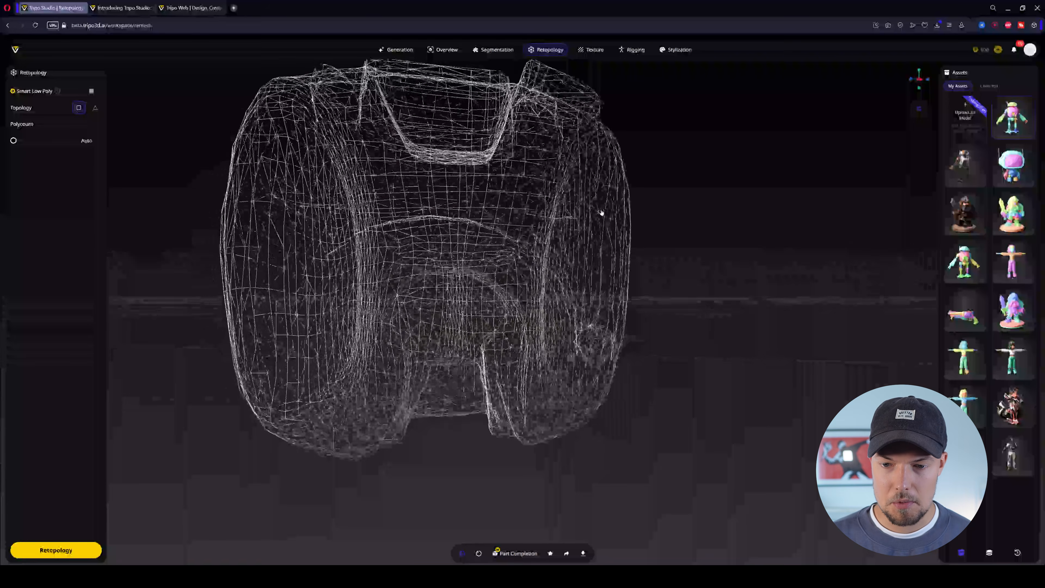
scroll(601, 211, "down", 5)
left_click_drag(688, 261, 709, 282)
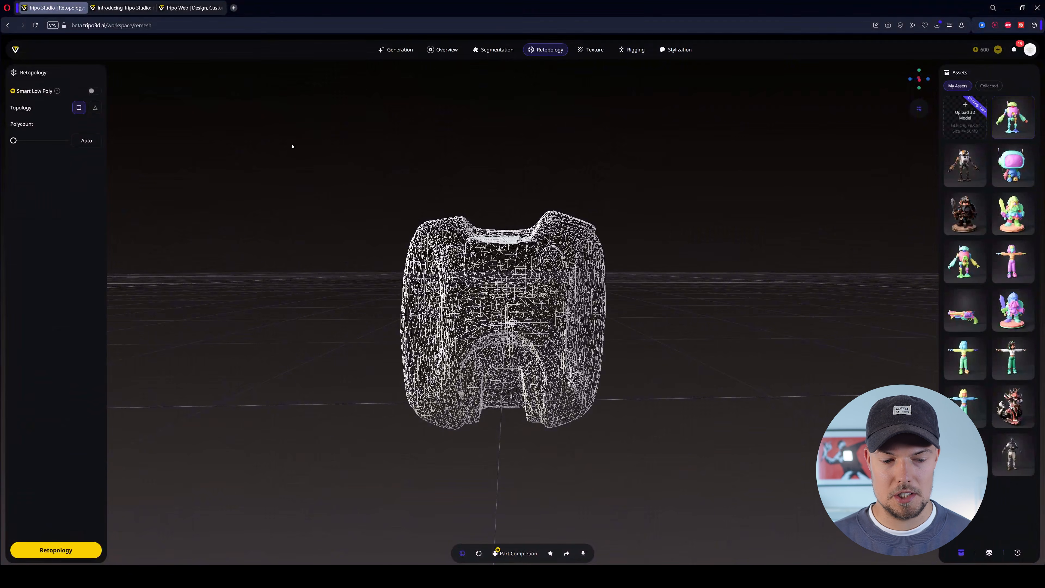
Go through the part hierarchy and run Retopology with quad topology, Auto polycount and Smart Low Poly off
left_click(964, 99)
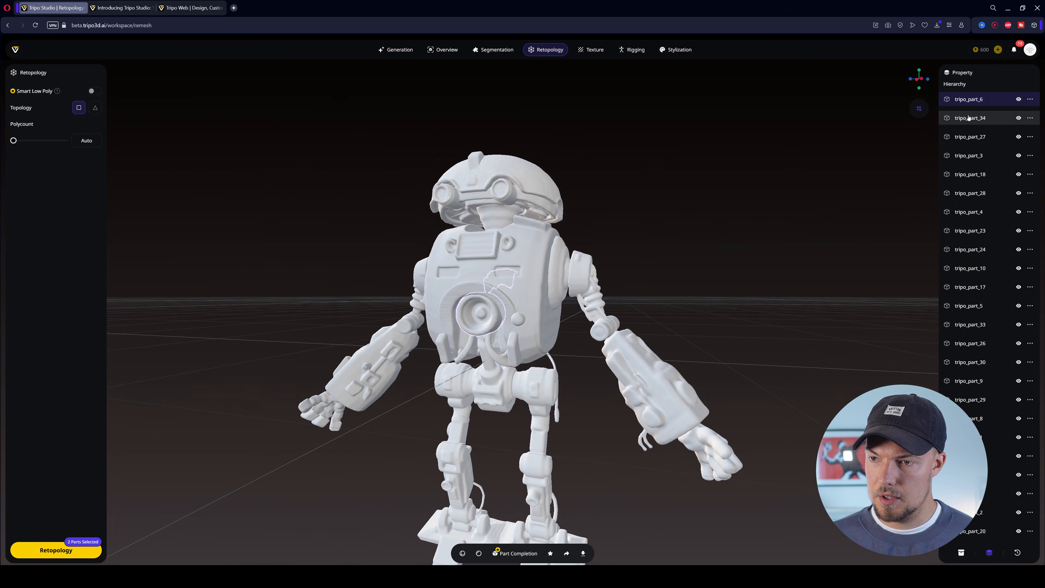
scroll(984, 296, "down", 2)
scroll(979, 156, "up", 2)
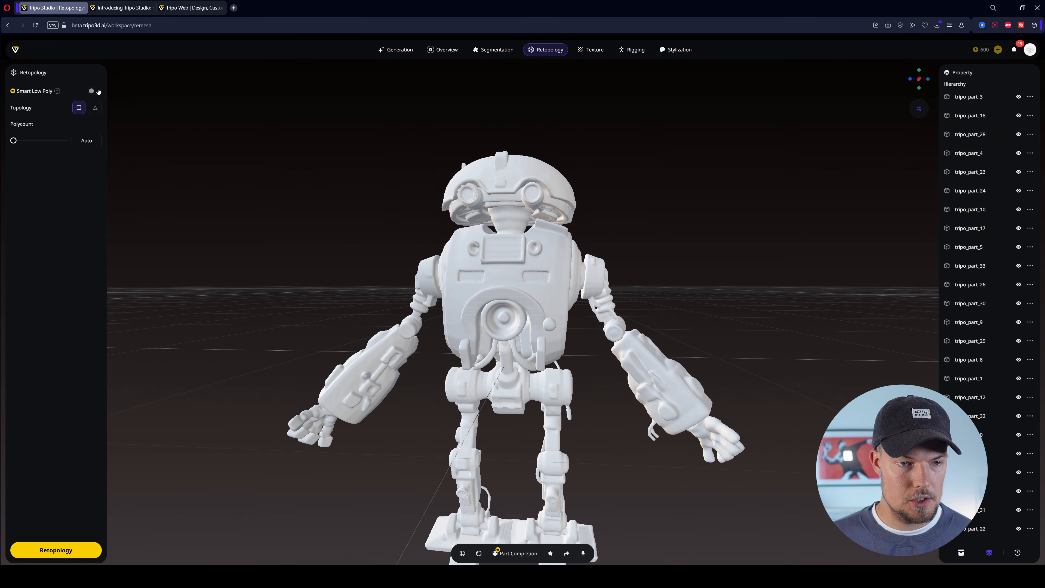
left_click(63, 555)
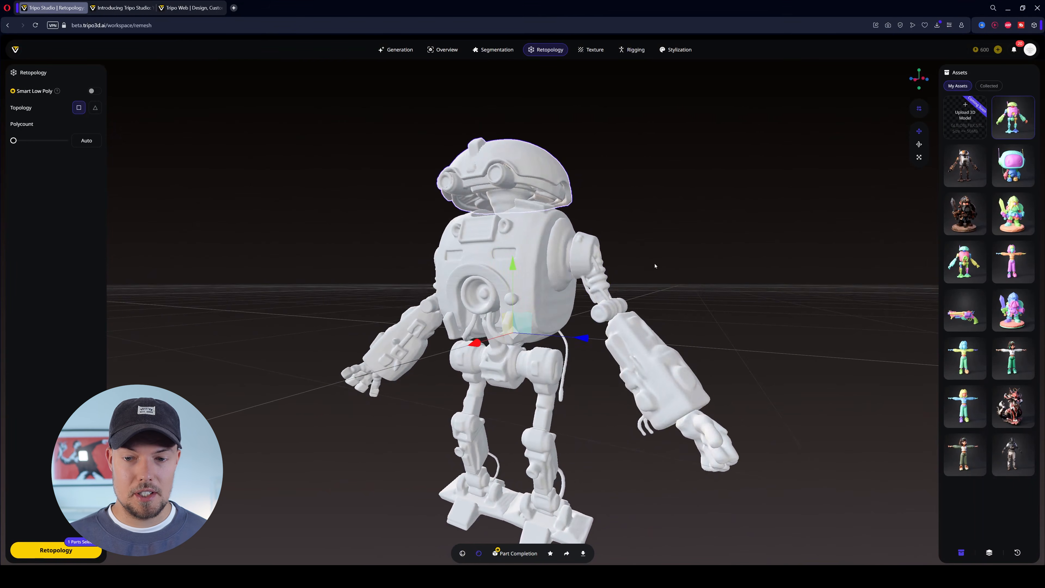
Examine the retopologized robot's head, torso and upper arm from several sides
left_click_drag(287, 208, 355, 240)
left_click_drag(795, 277, 769, 287)
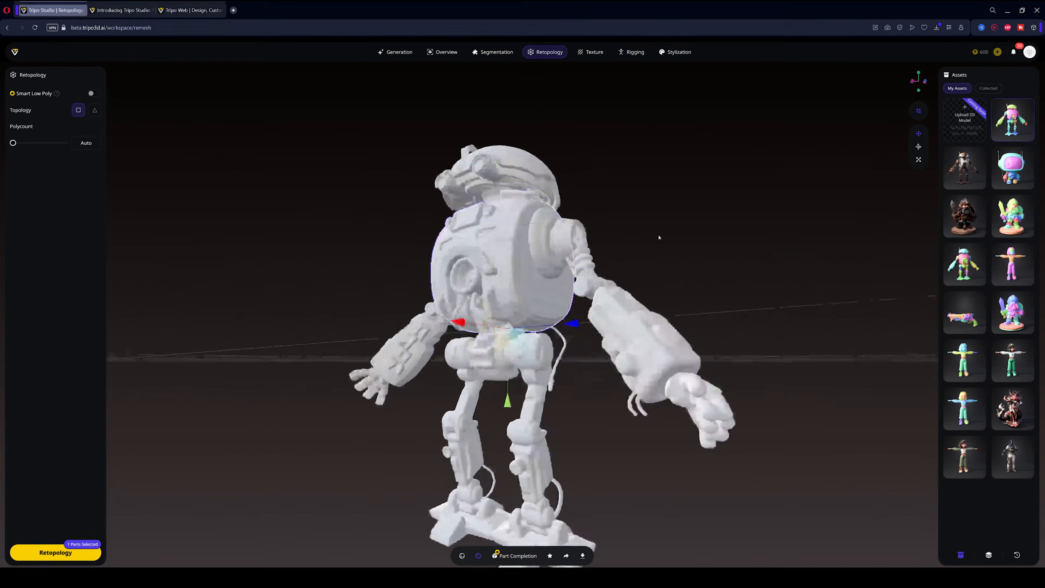
left_click_drag(657, 236, 517, 334)
left_click_drag(641, 172, 652, 228)
scroll(642, 257, "up", 5)
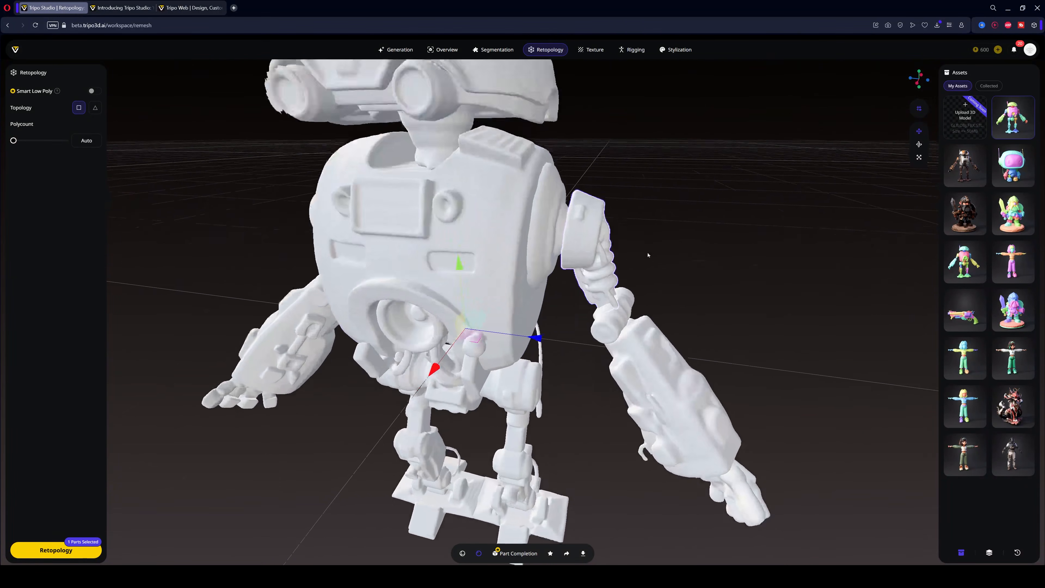
left_click_drag(696, 263, 714, 274)
Retopologize the round shoulder disc with Smart Low Poly enabled, quad topology and Auto polycount
left_click_drag(592, 224, 562, 222)
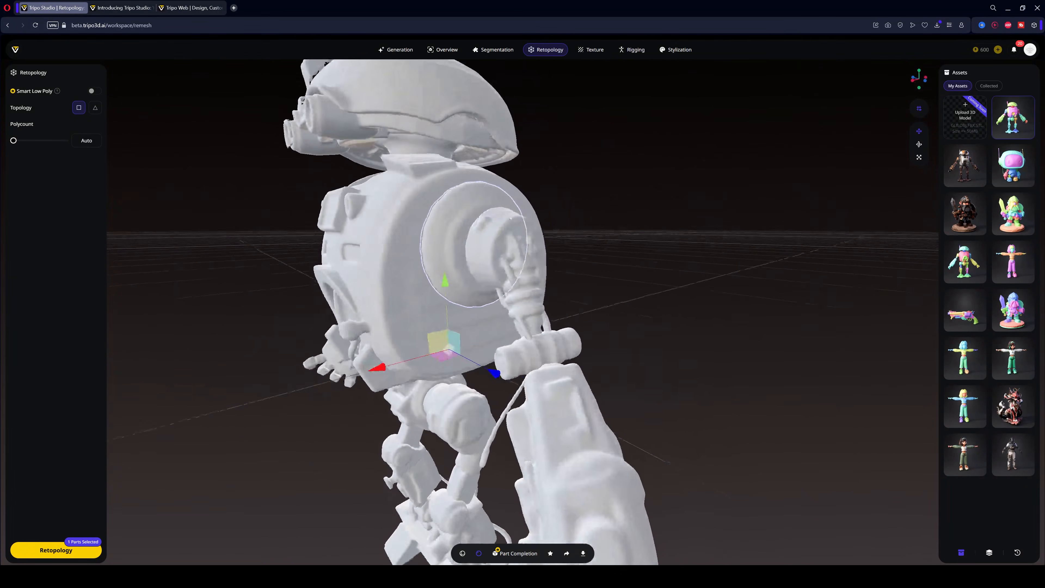
scroll(608, 206, "up", 4)
left_click_drag(692, 168, 690, 182)
scroll(695, 183, "down", 6)
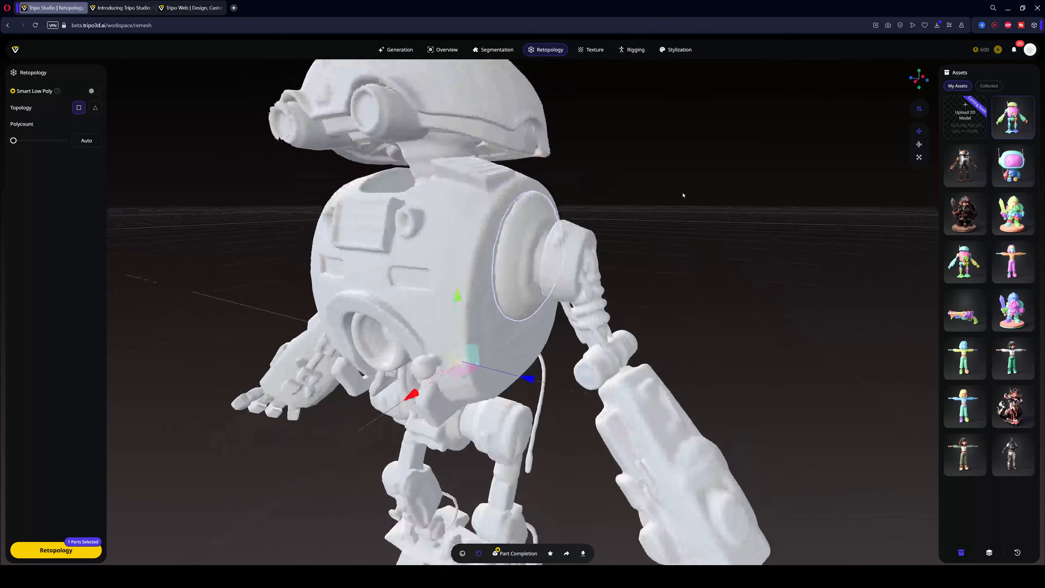
left_click(98, 92)
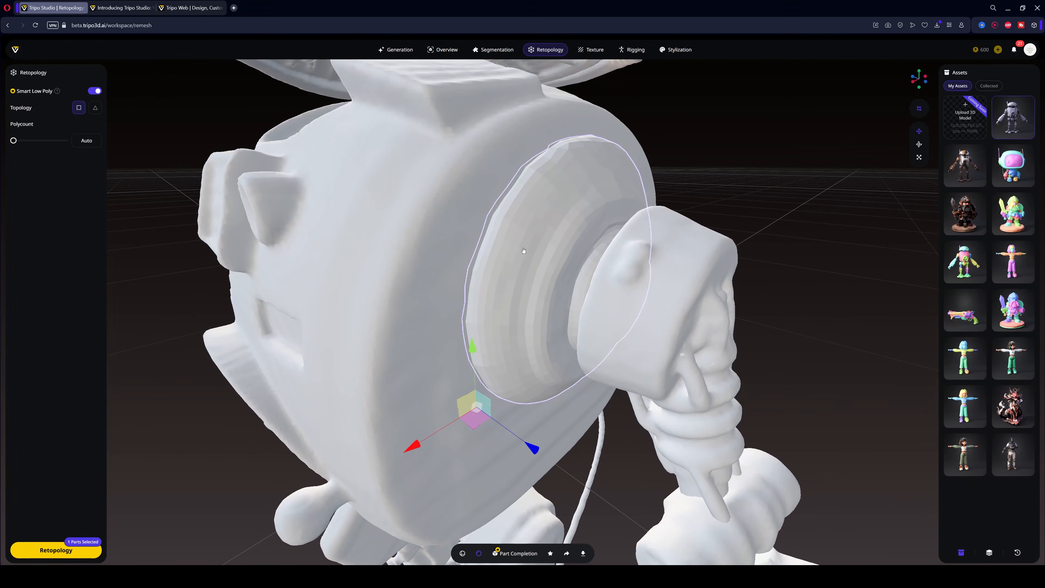
Examine the low-poly shoulder disc, clear the selection and view the whole robot
left_click_drag(716, 199, 746, 233)
left_click(746, 234)
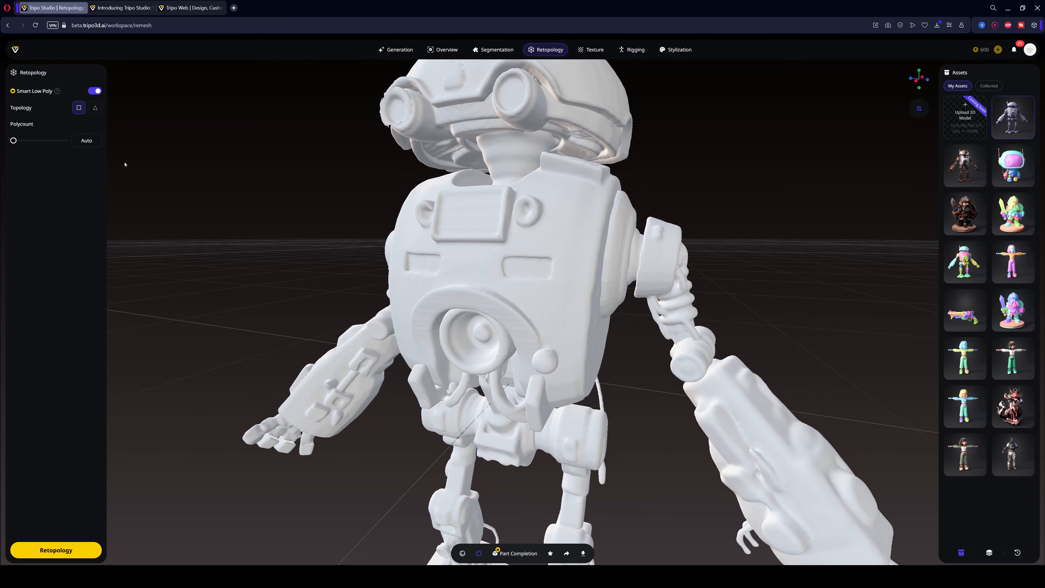
left_click_drag(841, 223, 653, 269)
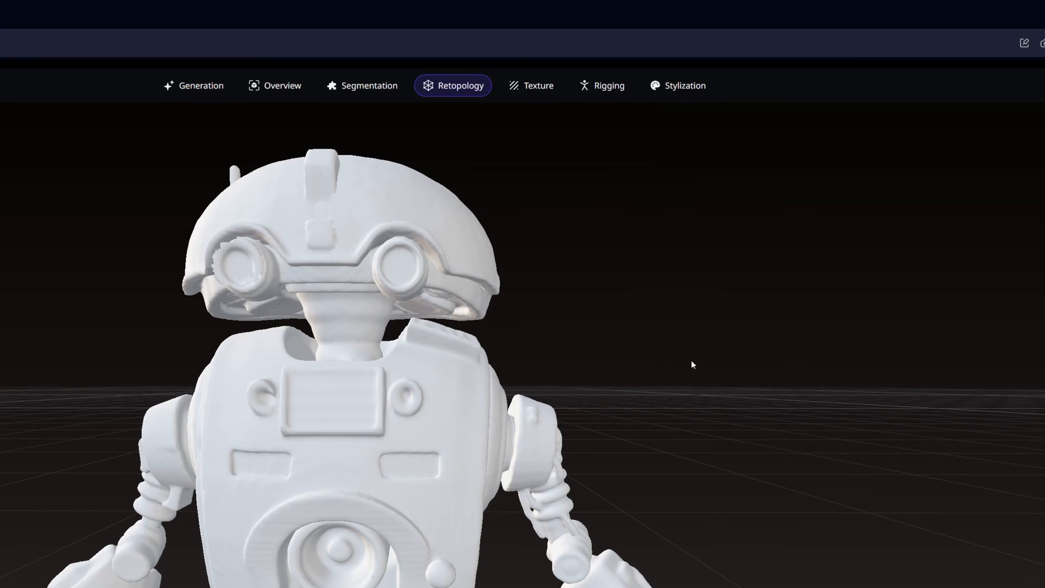
Switch to the Texture workspace and examine the robot from the side and front
left_click(531, 85)
left_click_drag(584, 222, 431, 365)
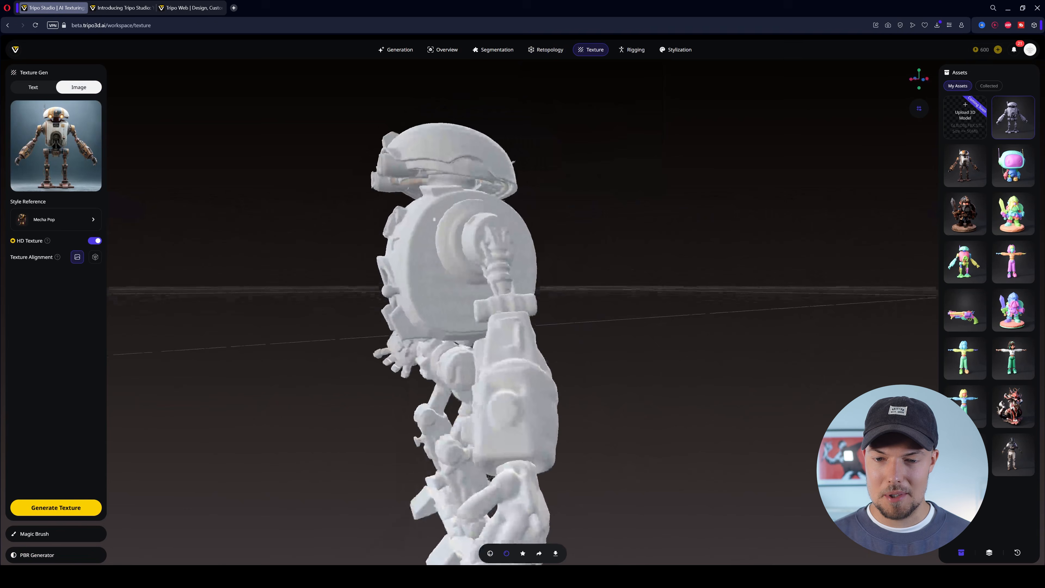
left_click_drag(814, 287, 757, 220)
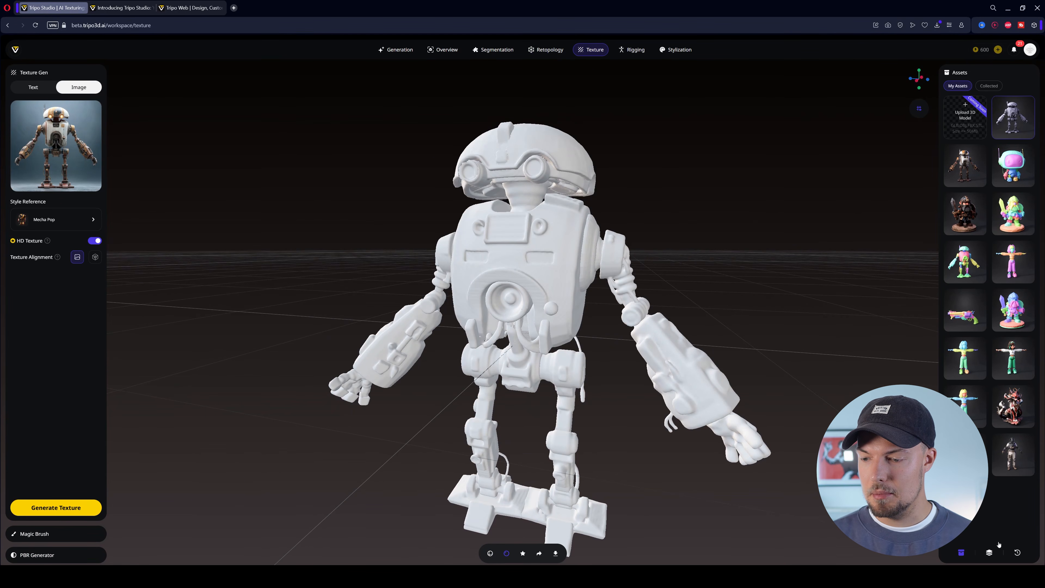
Select all of the robot's parts in the hierarchy as the target for texture generation
left_click(989, 552)
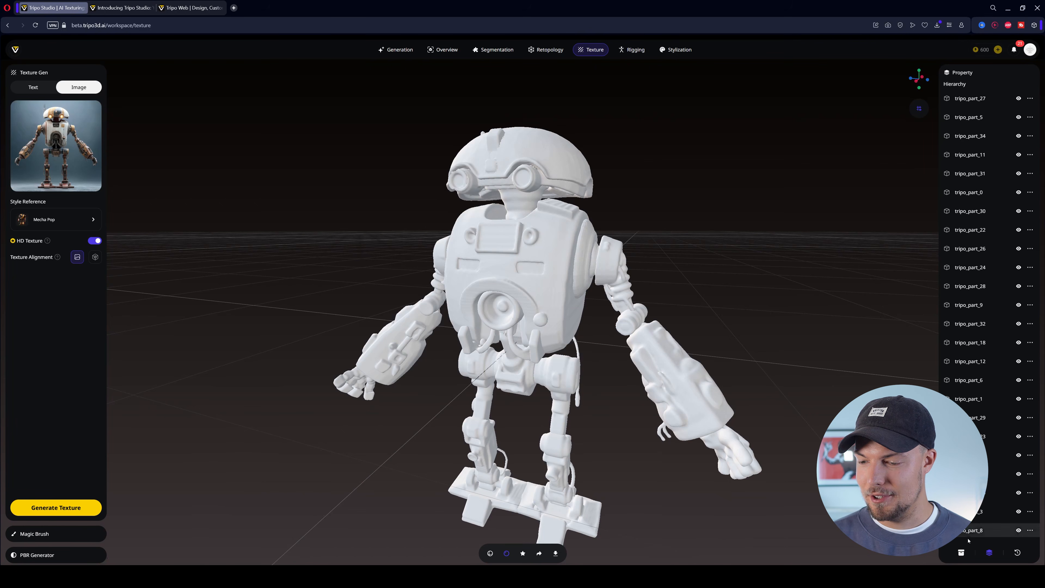
left_click(970, 100)
left_click(969, 118, "ctrl")
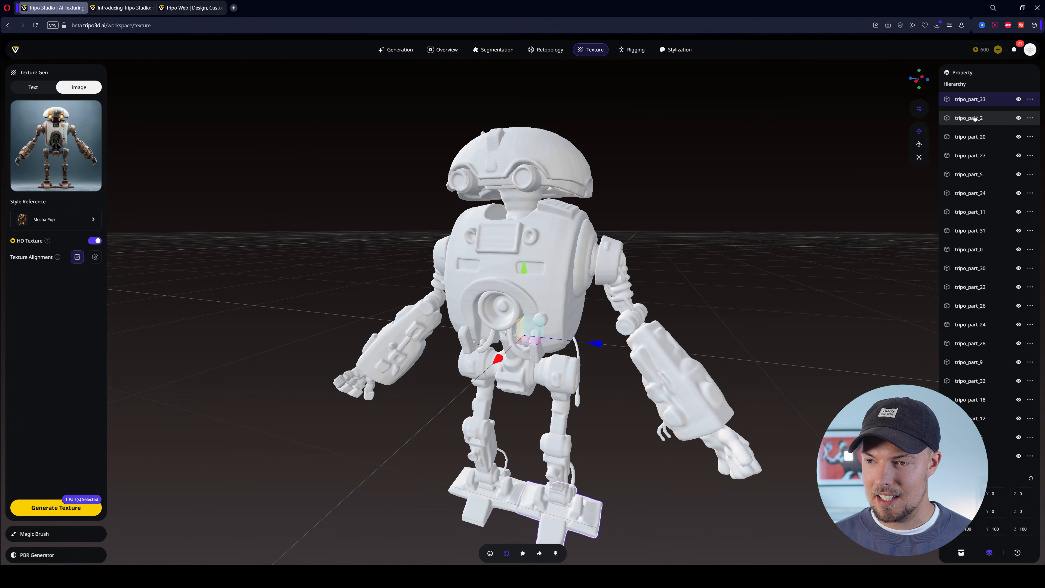
left_click(974, 138, "ctrl")
left_click(980, 176, "ctrl")
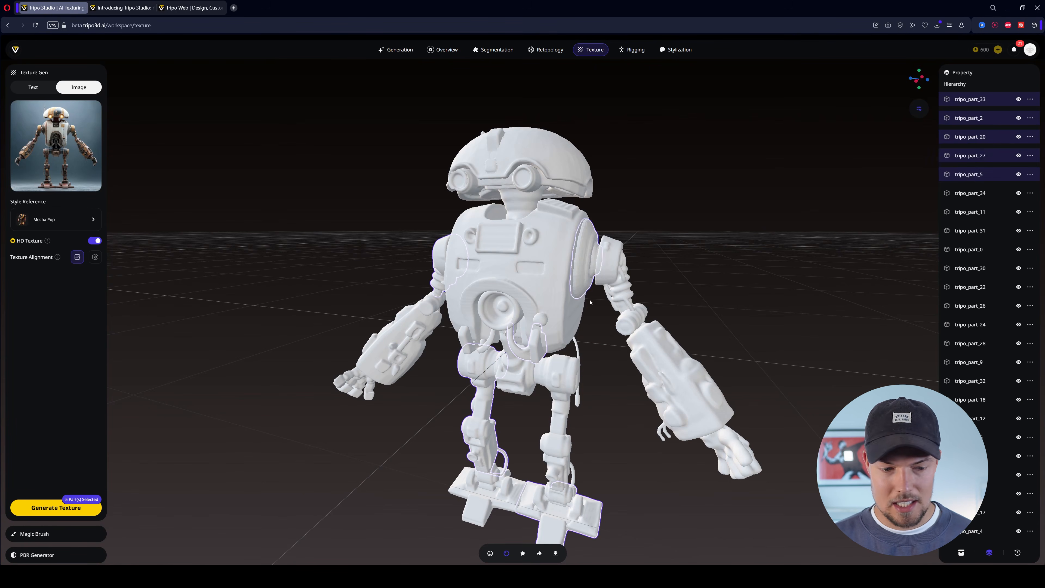
left_click(971, 287, "shift")
left_click(971, 306, "ctrl")
left_click(970, 325, "ctrl")
left_click(969, 344, "ctrl")
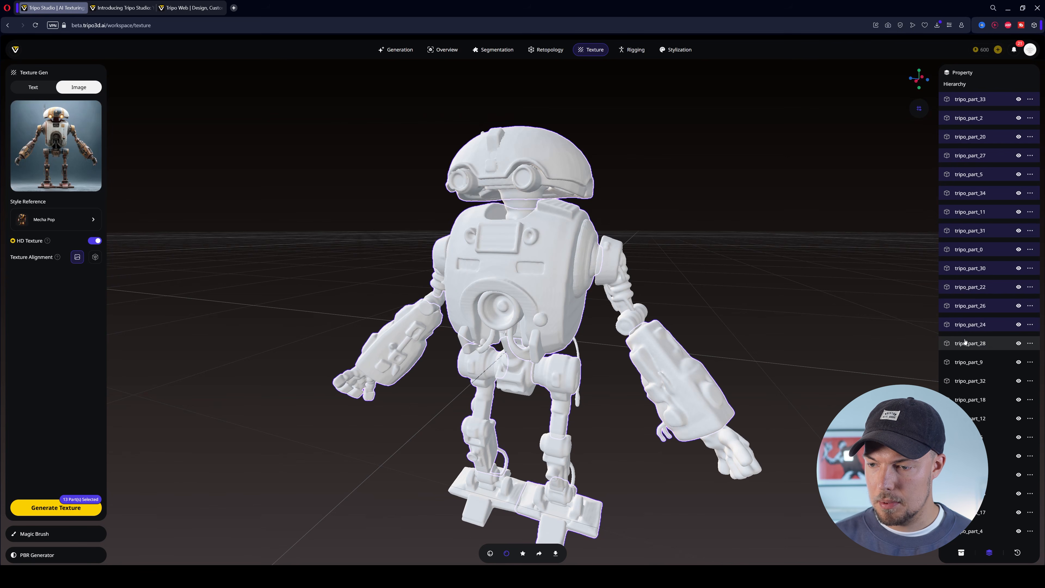
left_click(969, 362, "ctrl")
left_click(967, 381, "ctrl")
left_click(966, 419, "ctrl")
left_click(968, 401, "ctrl")
left_click(981, 437, "ctrl")
left_click(984, 456, "ctrl")
scroll(985, 406, "down", 2)
left_click(985, 418, "ctrl")
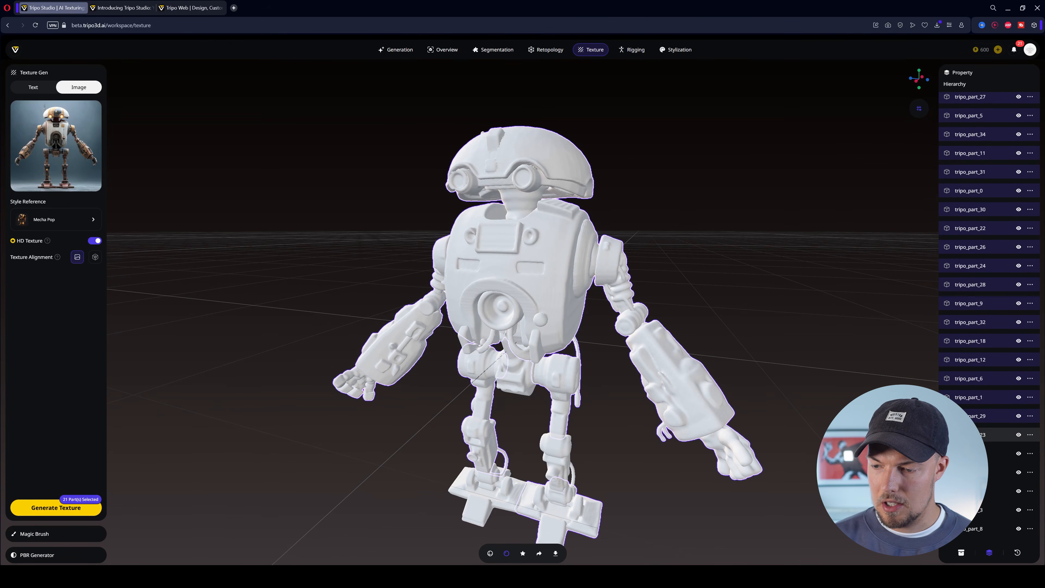
left_click(985, 436, "ctrl")
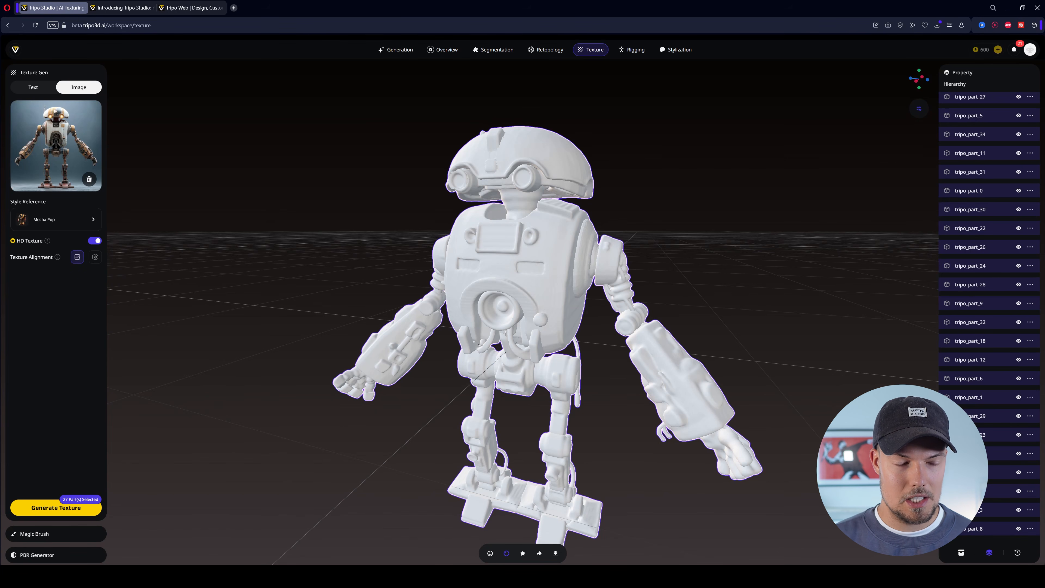
Upload an image from Downloads as a custom style reference and generate an HD texture for all selected robot parts from the reference image
left_click(43, 87)
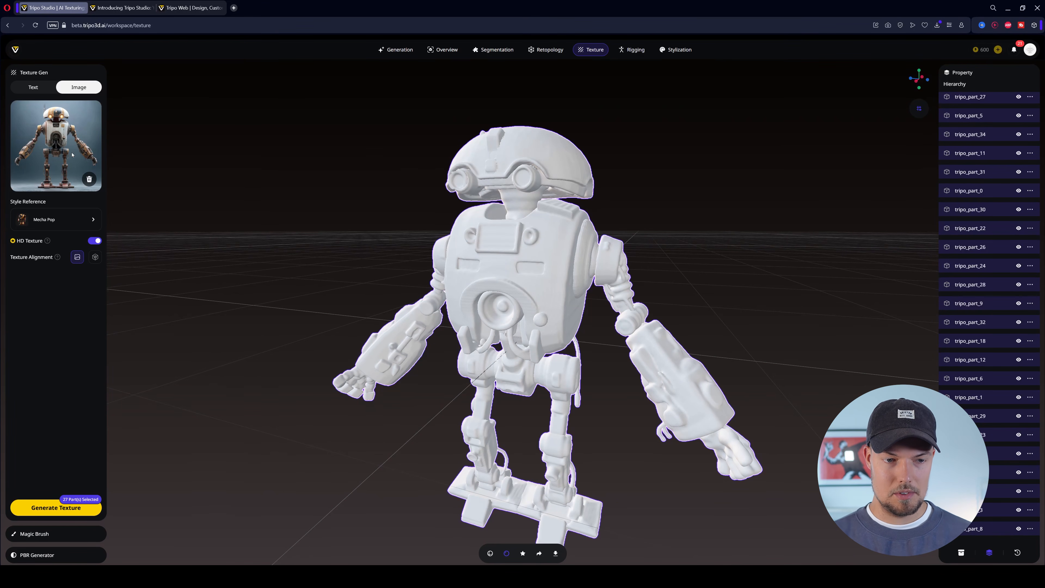
left_click(68, 220)
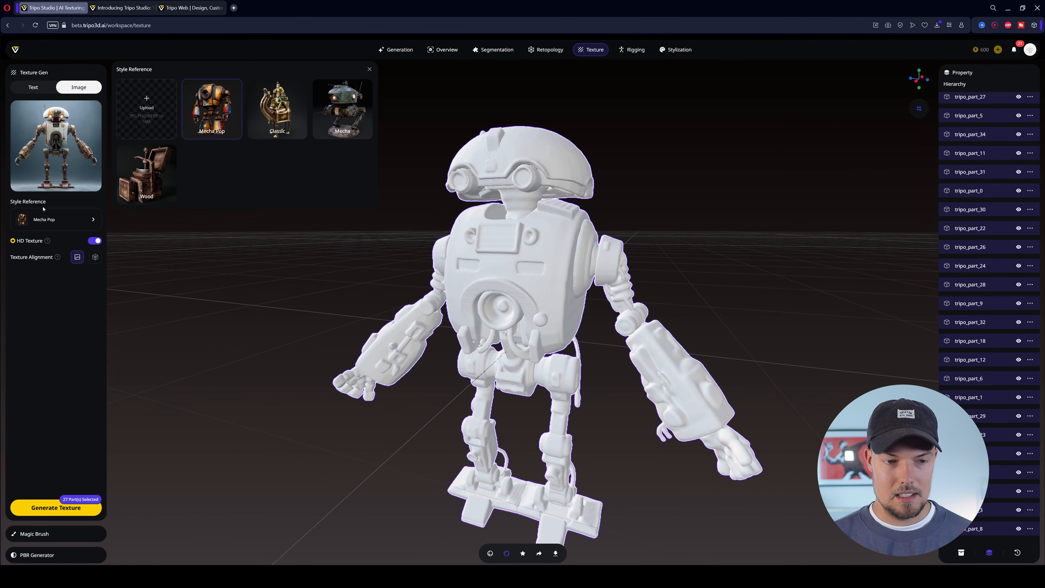
left_click(369, 69)
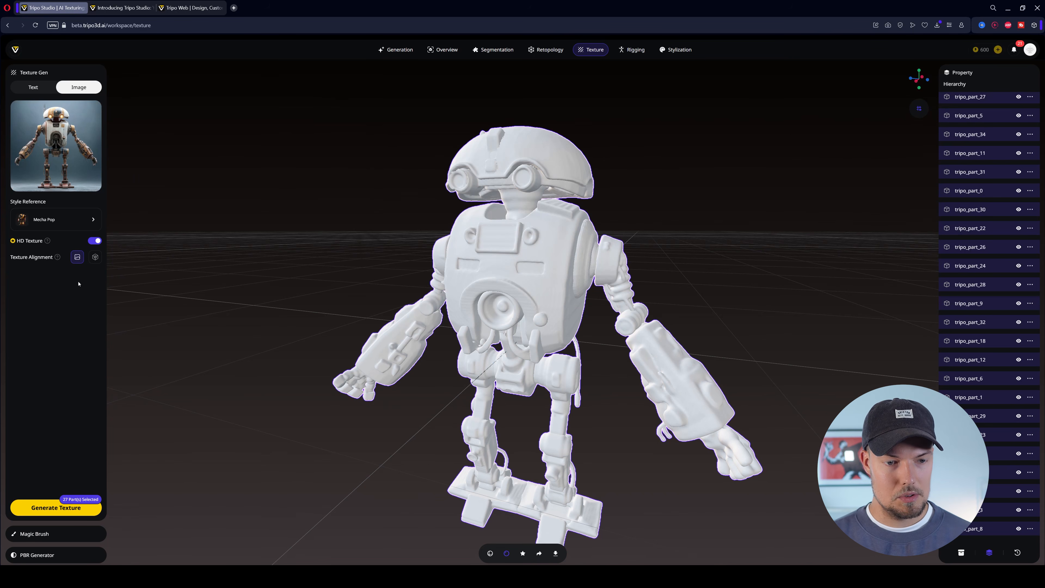
left_click(56, 220)
left_click(146, 103)
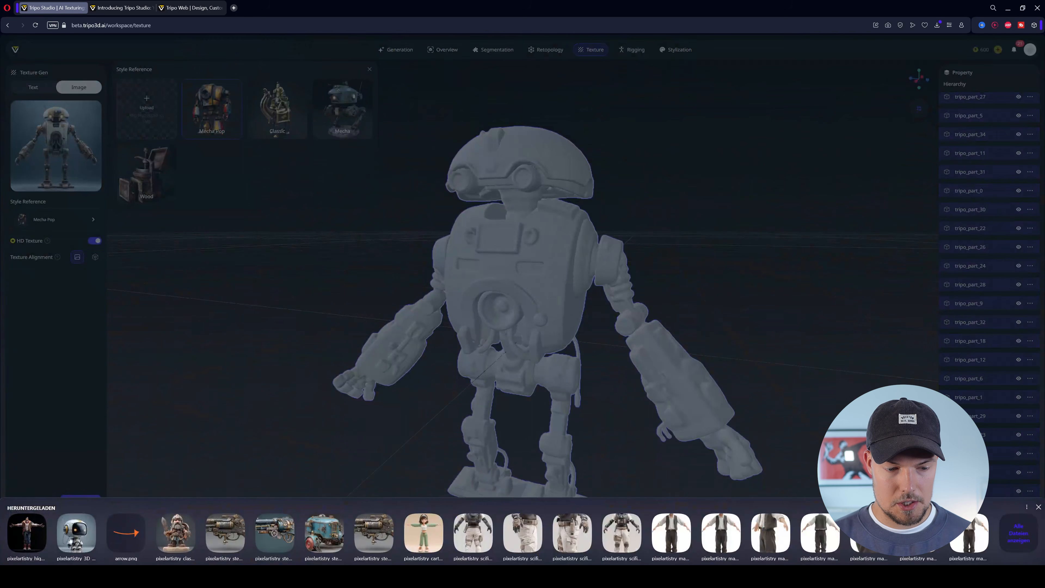
left_click(1028, 532)
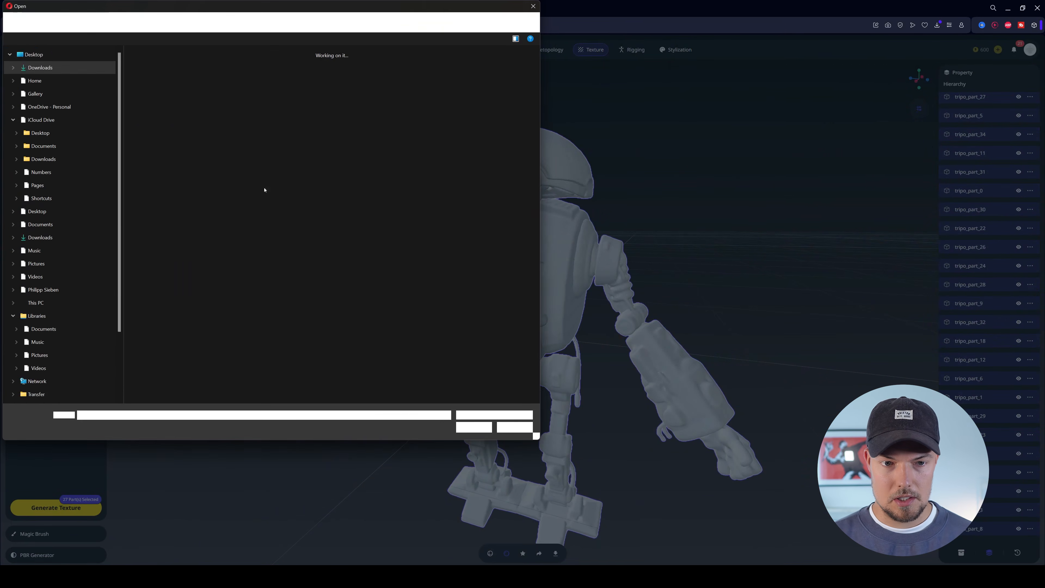
scroll(202, 154, "down", 15)
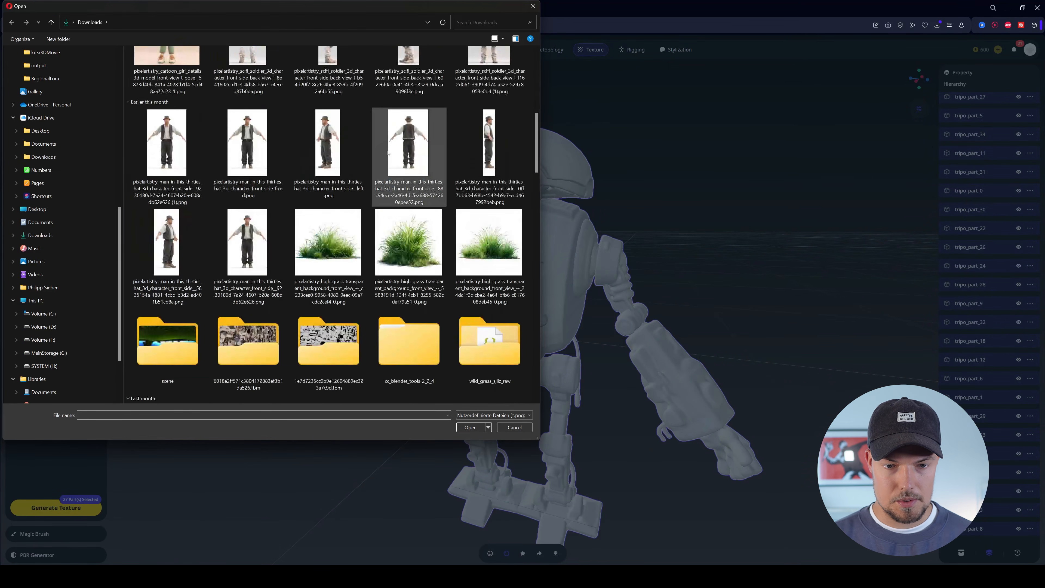
double_click(167, 190)
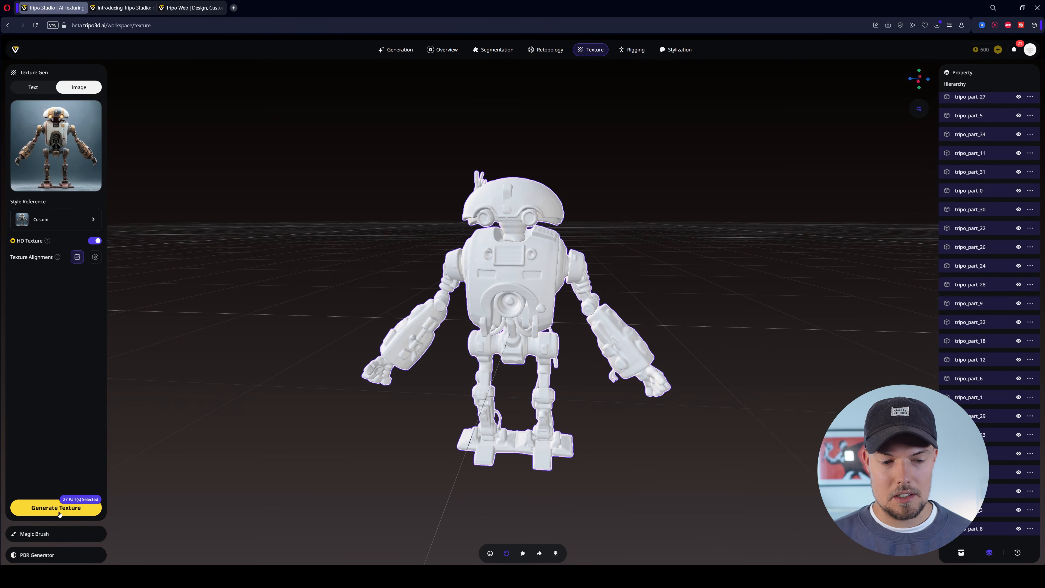
left_click(59, 511)
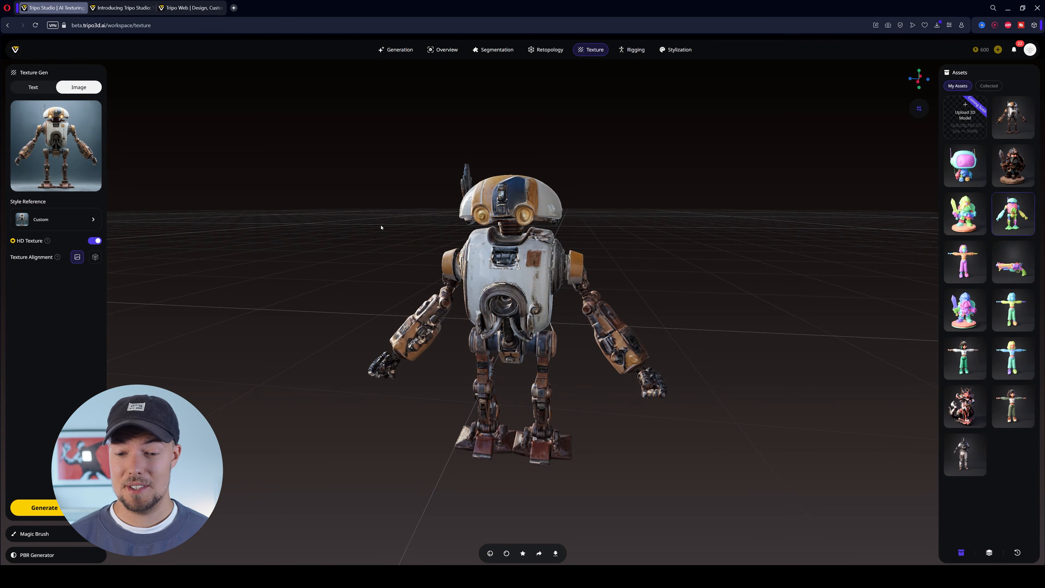
Examine the textured robot from the front and sides, including a close look at the torso
left_click_drag(452, 219, 656, 264)
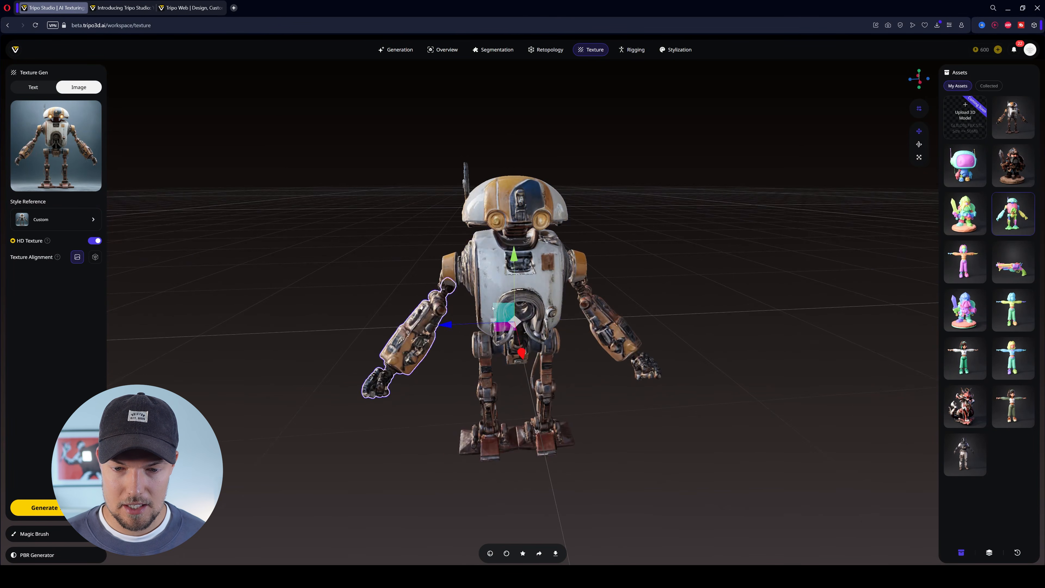
left_click_drag(671, 342, 658, 320)
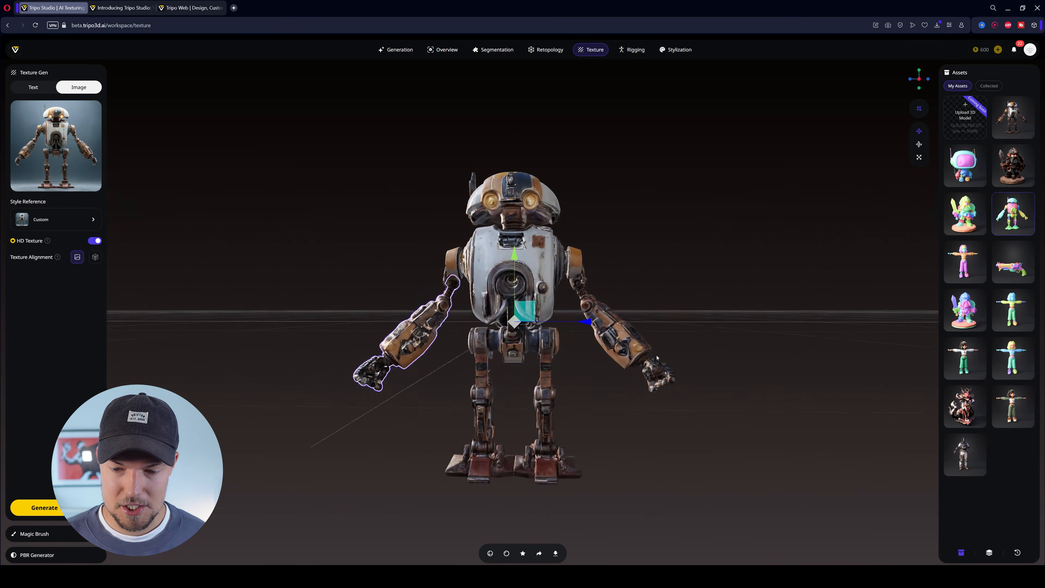
left_click(584, 429)
left_click(534, 295)
scroll(535, 295, "up", 5)
left_click_drag(802, 243, 570, 315)
left_click_drag(637, 269, 714, 268)
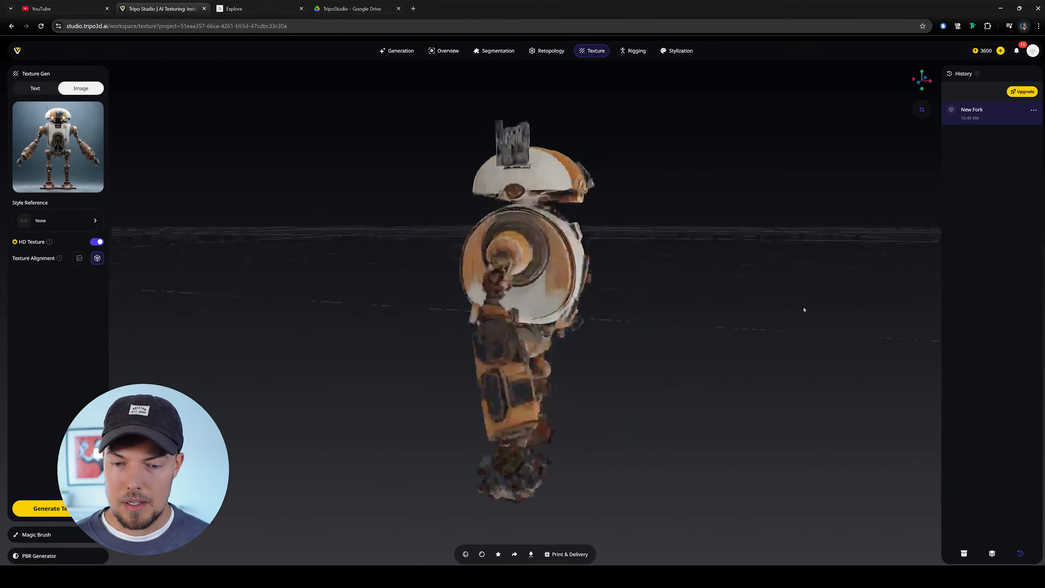
left_click_drag(805, 306, 715, 266)
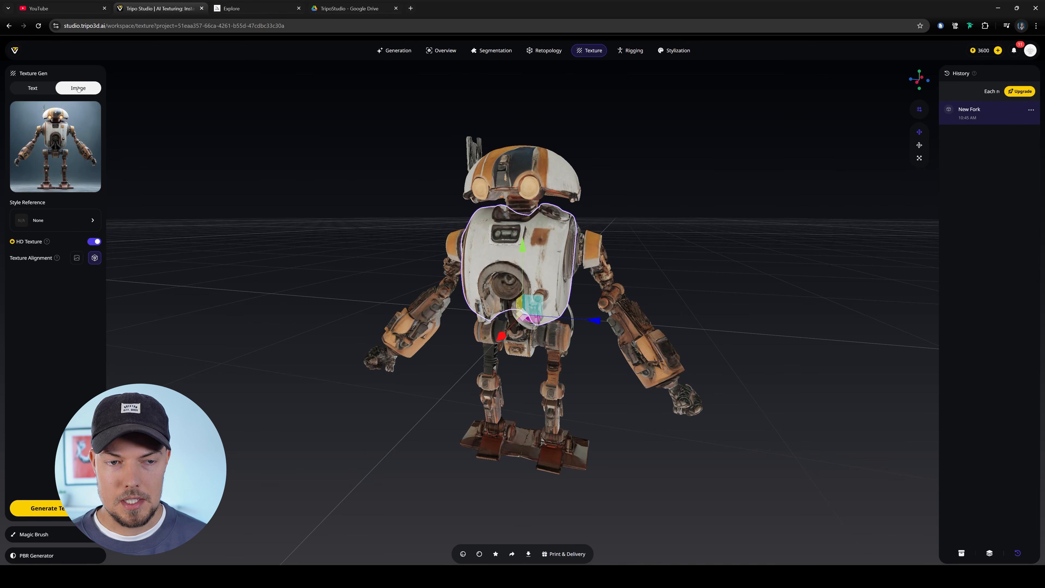
Generate a torso texture from the text "futuristic robot body, breakup" with Rust, Scratches and Stains details and image-based texture alignment
left_click(37, 92)
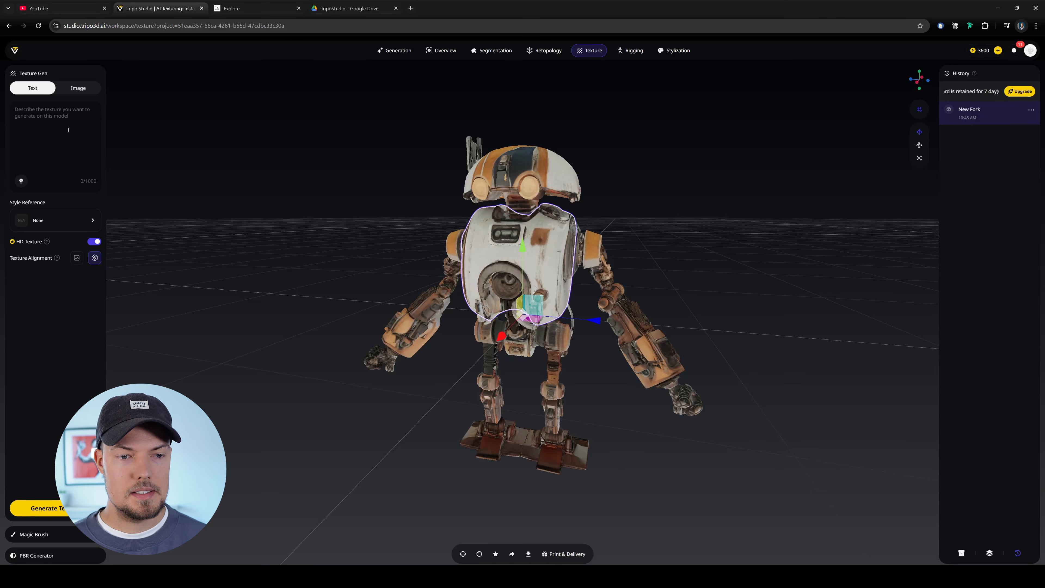
left_click_drag(701, 248, 624, 193)
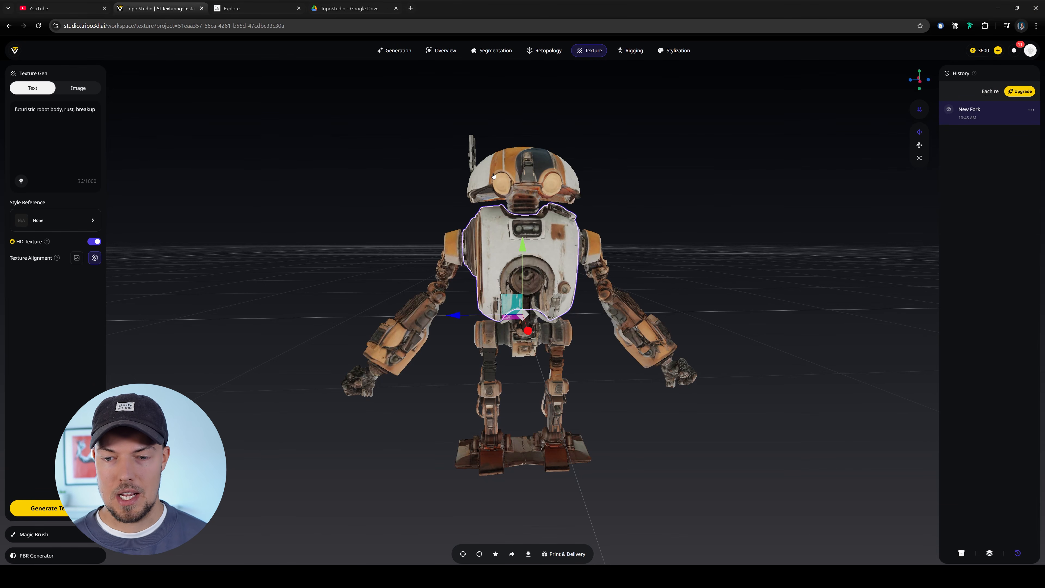
left_click_drag(677, 270, 652, 286)
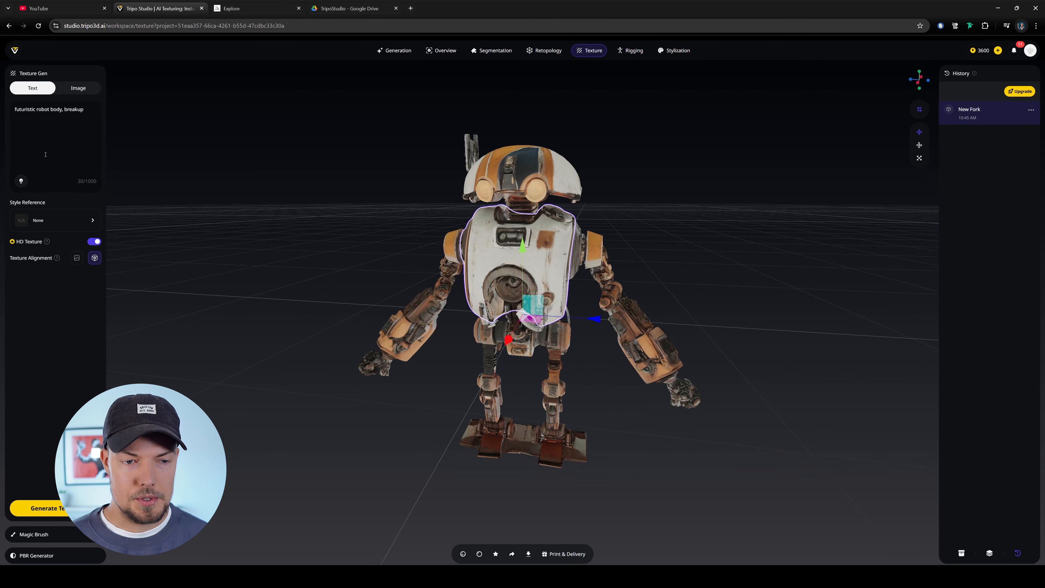
left_click(21, 182)
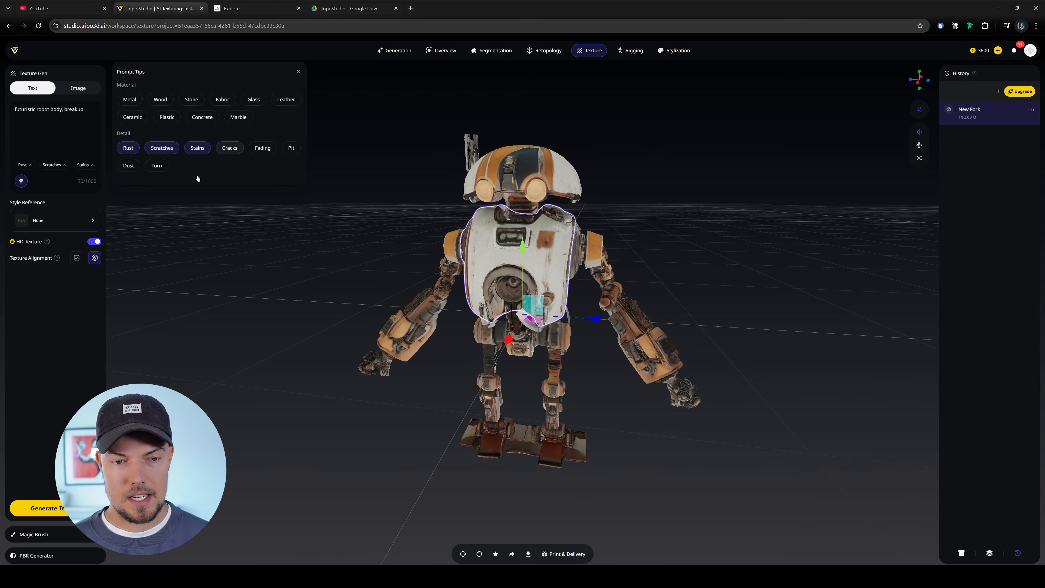
mouse_move(641, 220)
left_mouse_down()
mouse_move(368, 206)
mouse_move(664, 224)
mouse_move(804, 186)
mouse_move(594, 224)
mouse_move(641, 222)
left_mouse_up()
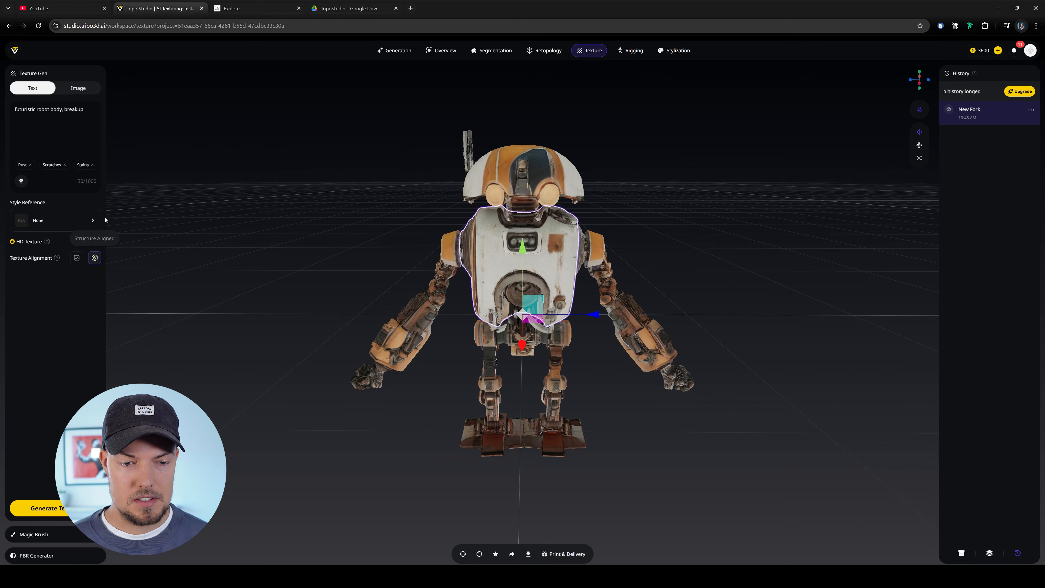
left_click(76, 258)
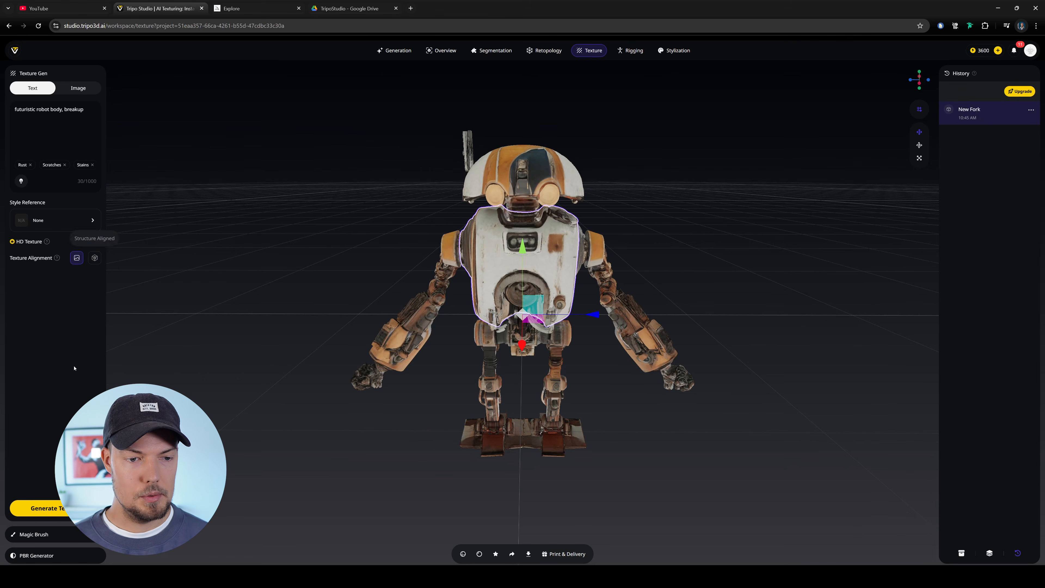
left_click(52, 509)
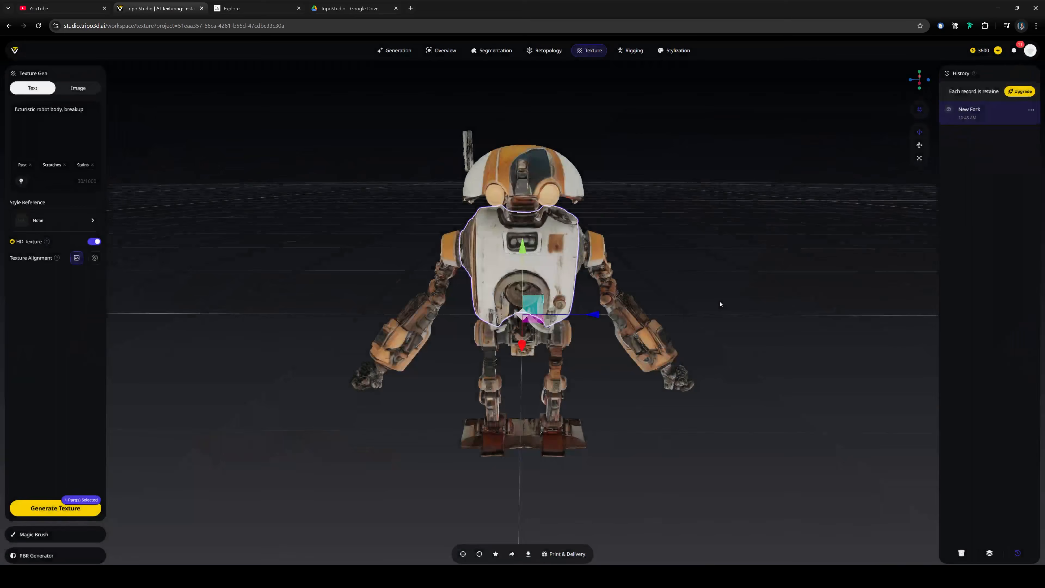
Examine the regenerated torso texture from the front, sides and above
left_click_drag(638, 259, 568, 271)
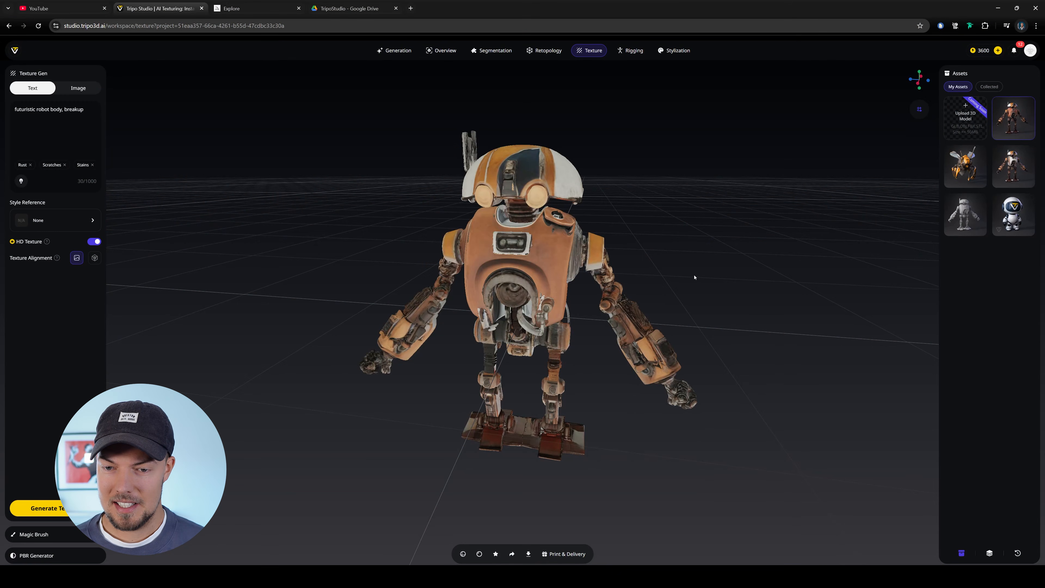
left_click_drag(694, 277, 569, 288)
left_click_drag(592, 227, 699, 271)
left_click(576, 288)
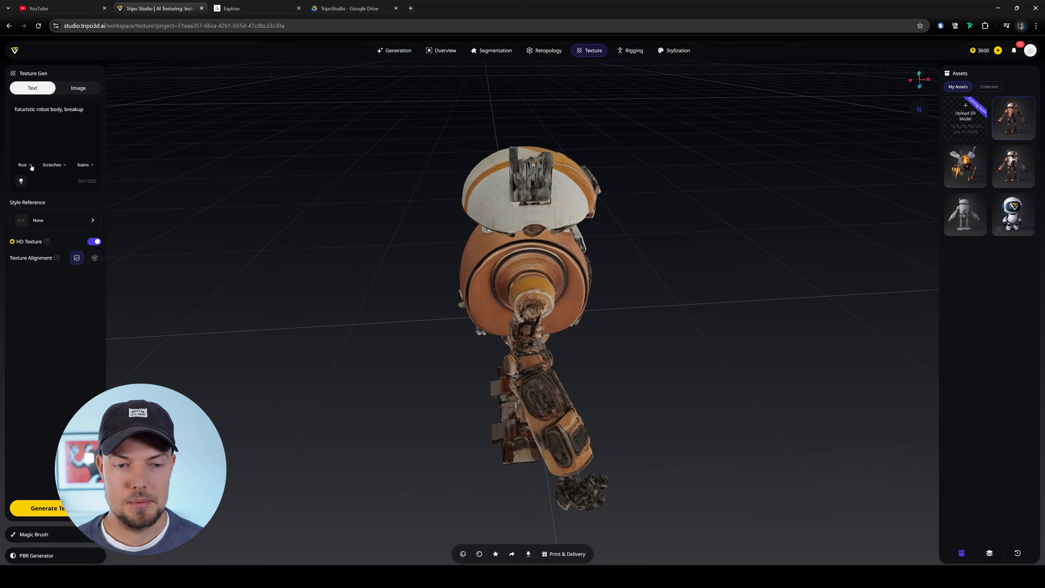
left_click_drag(715, 297, 561, 268)
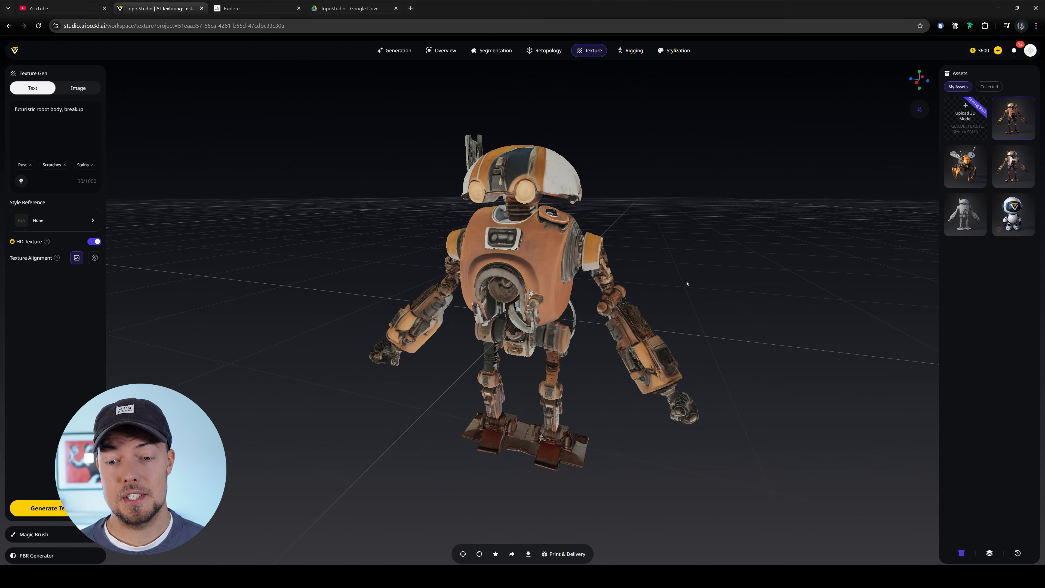
left_click_drag(677, 285, 446, 207)
left_click_drag(691, 280, 666, 301)
Restore the robot to the New Fork version from the history, discarding the text-generated torso texture
left_click(1017, 552)
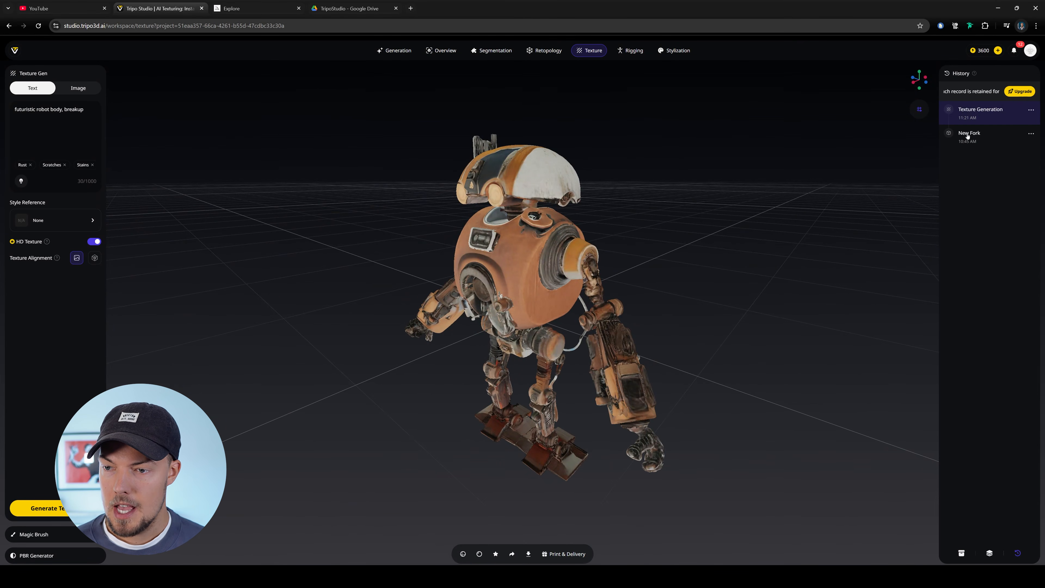
left_click(995, 137)
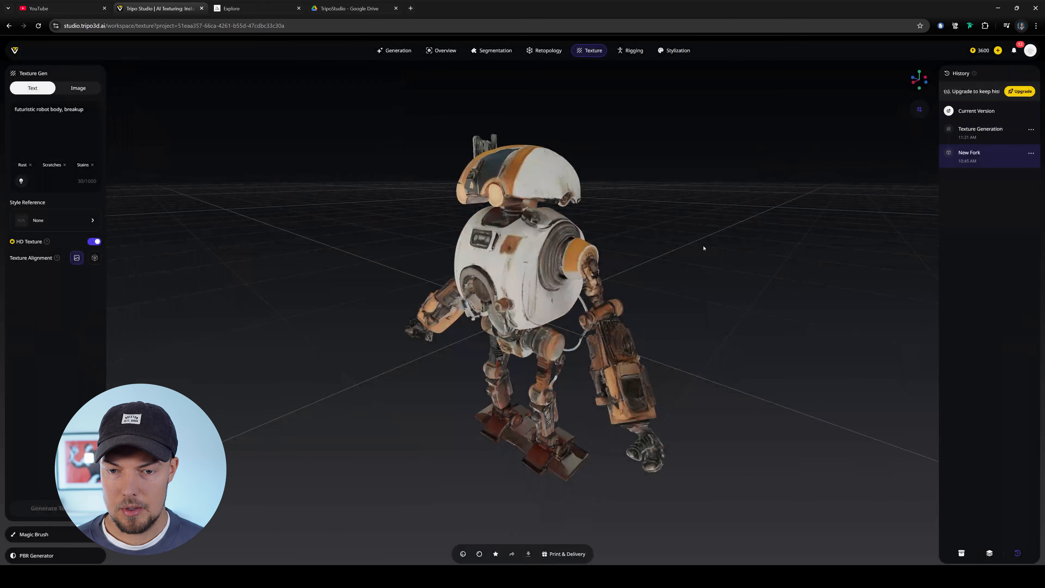
left_click_drag(703, 248, 490, 258)
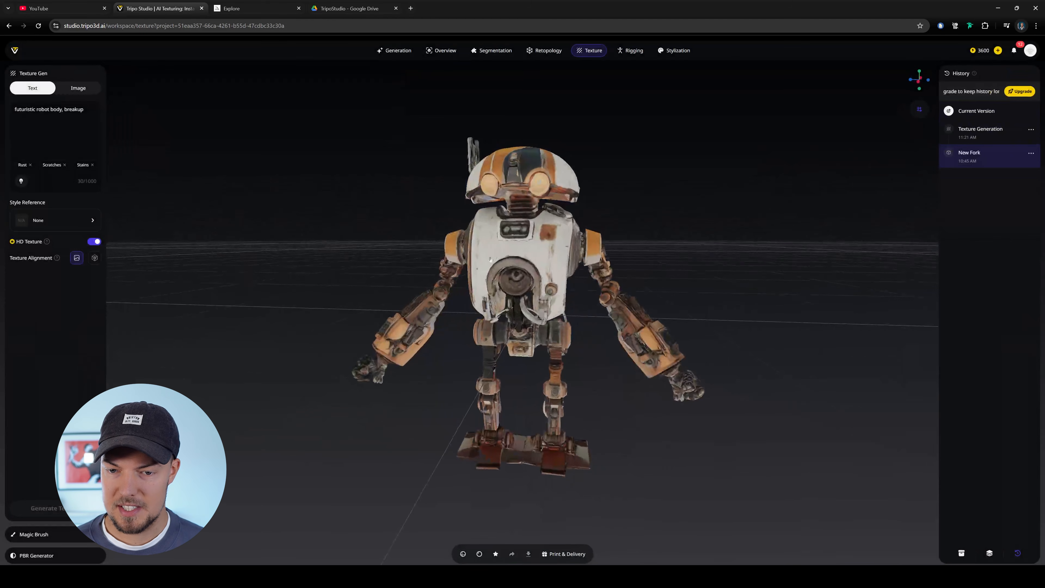
left_click(1031, 153)
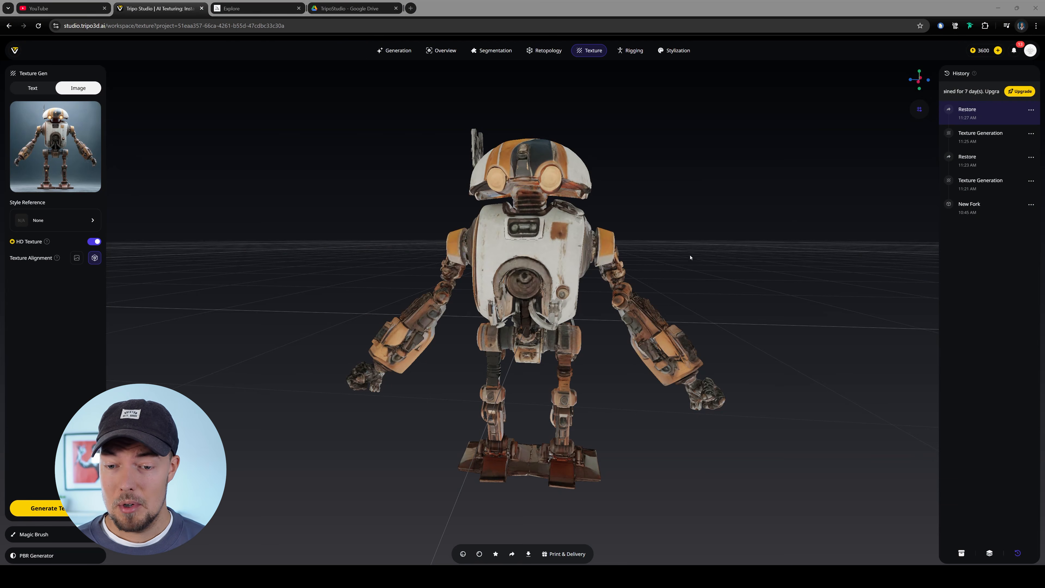
Switch to the image viewer and examine the T-pose character reference image
left_click_drag(690, 257, 689, 233)
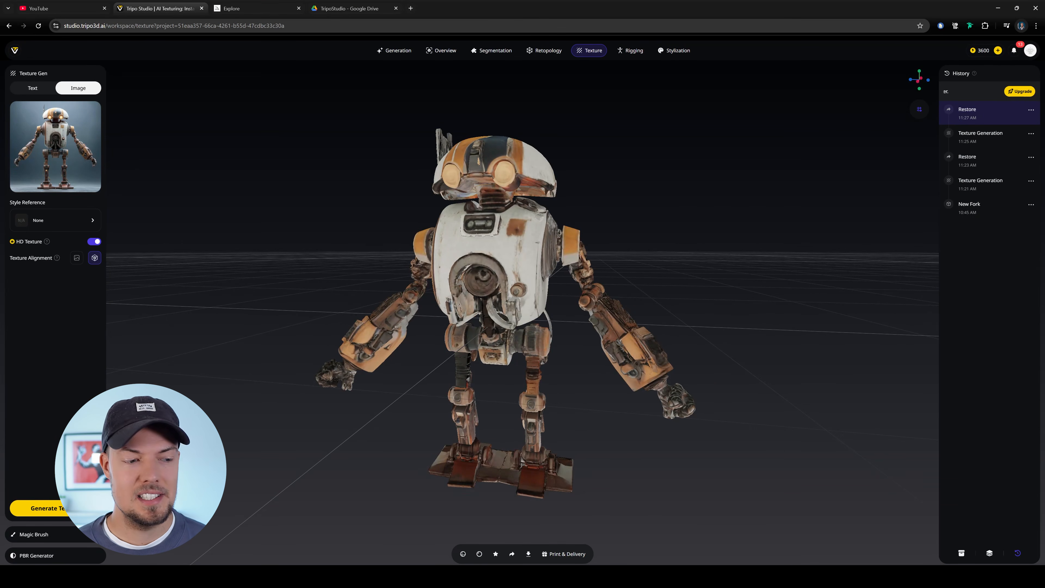
left_click(519, 576)
scroll(457, 220, "up", 2)
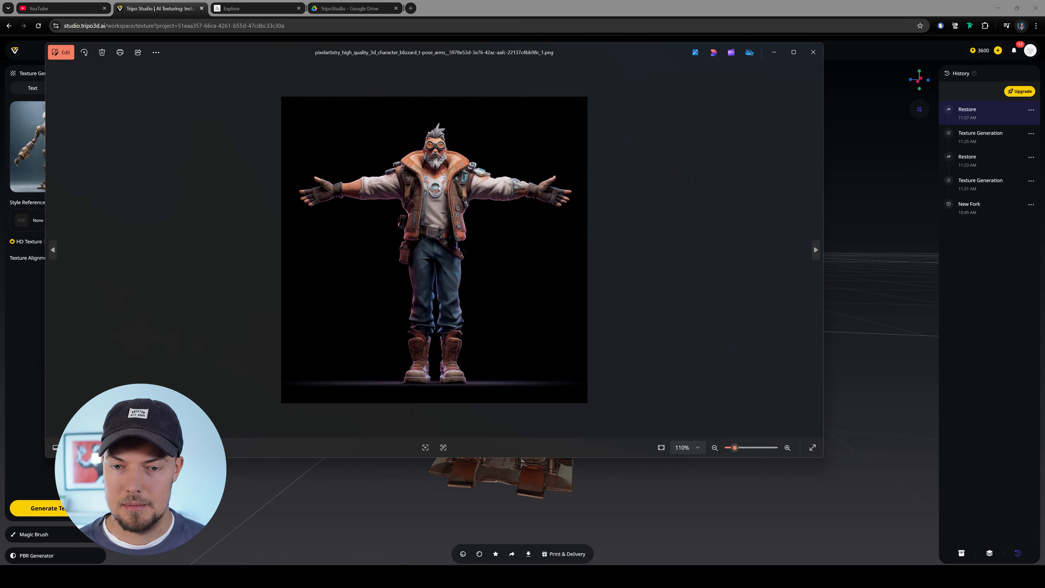
scroll(485, 310, "down", 1)
left_click_drag(495, 54, 519, 87)
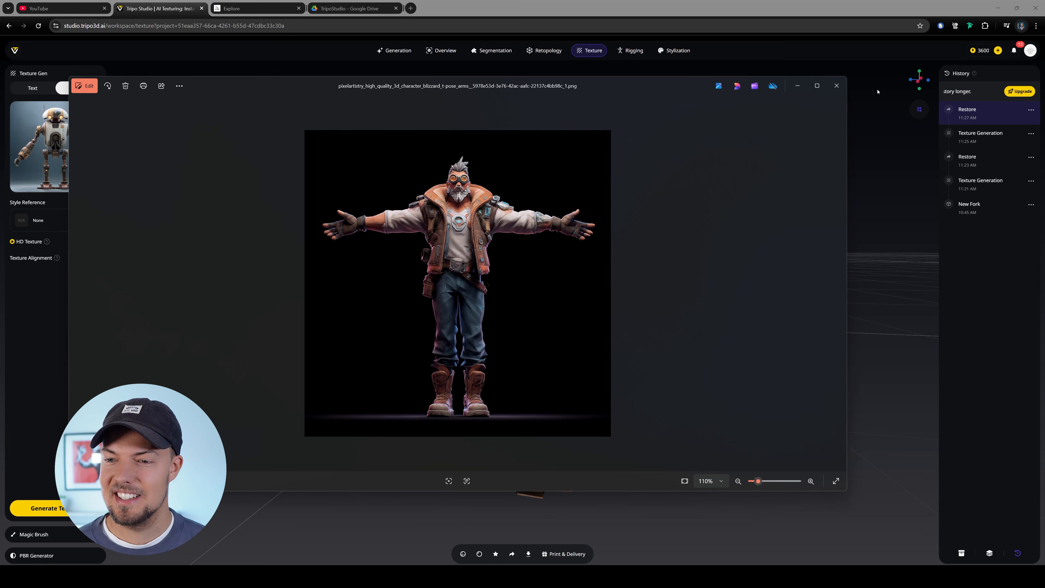
Select all robot parts, replace the texture reference with the T-pose character image, and generate a new HD texture
left_click(835, 86)
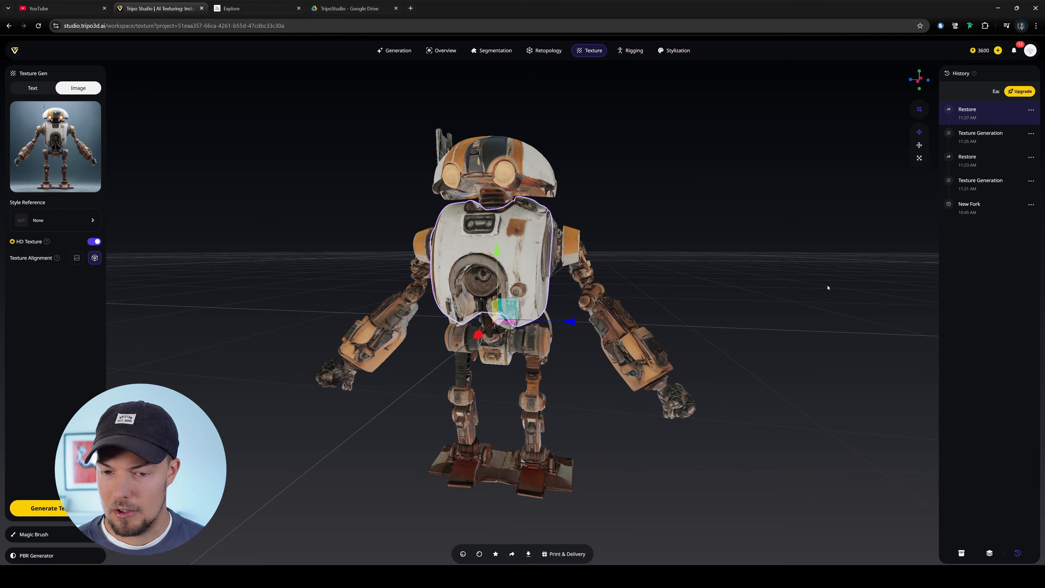
left_click(989, 553)
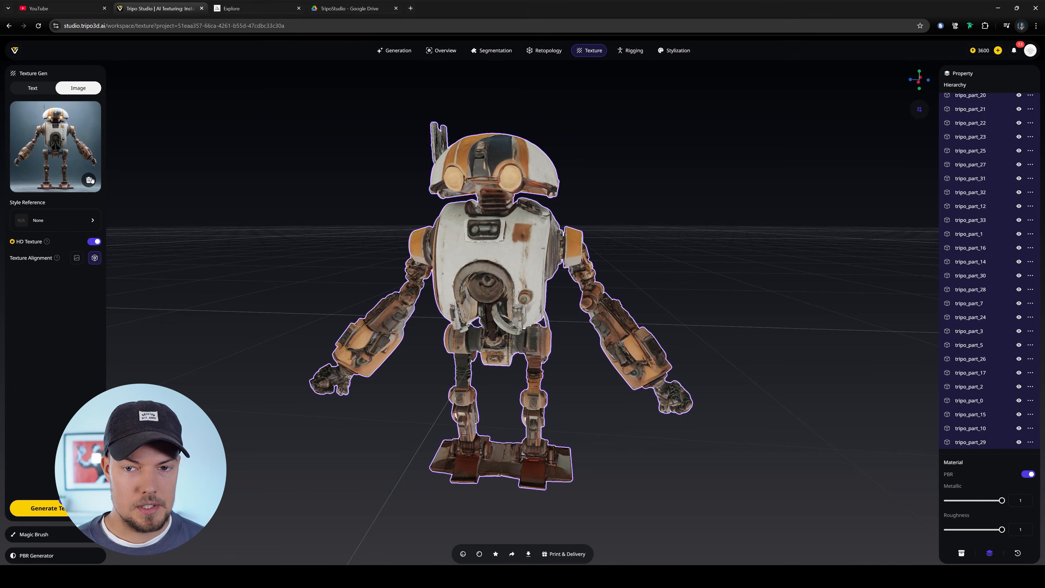
left_click(89, 181)
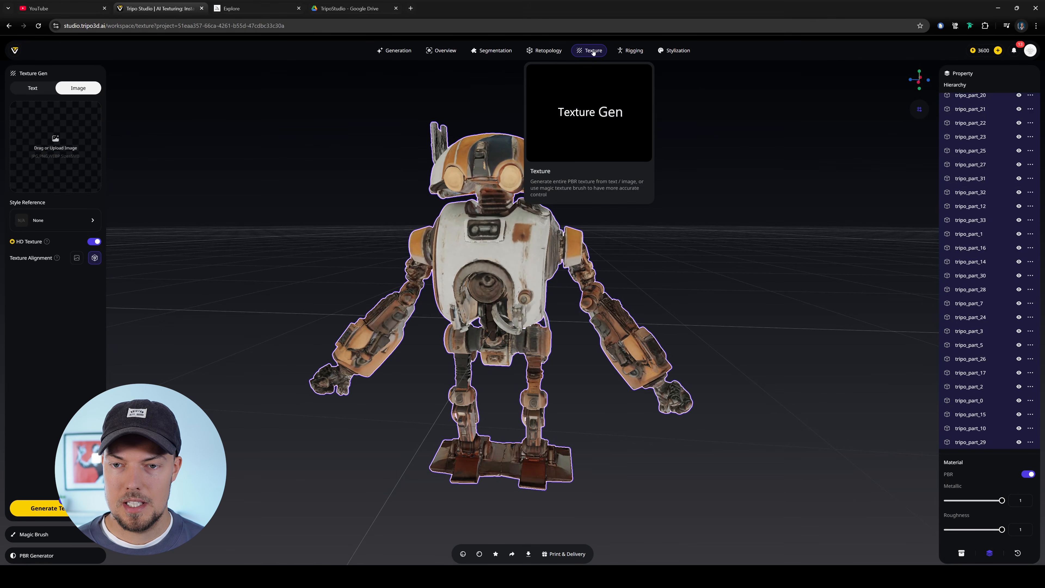
left_click(55, 144)
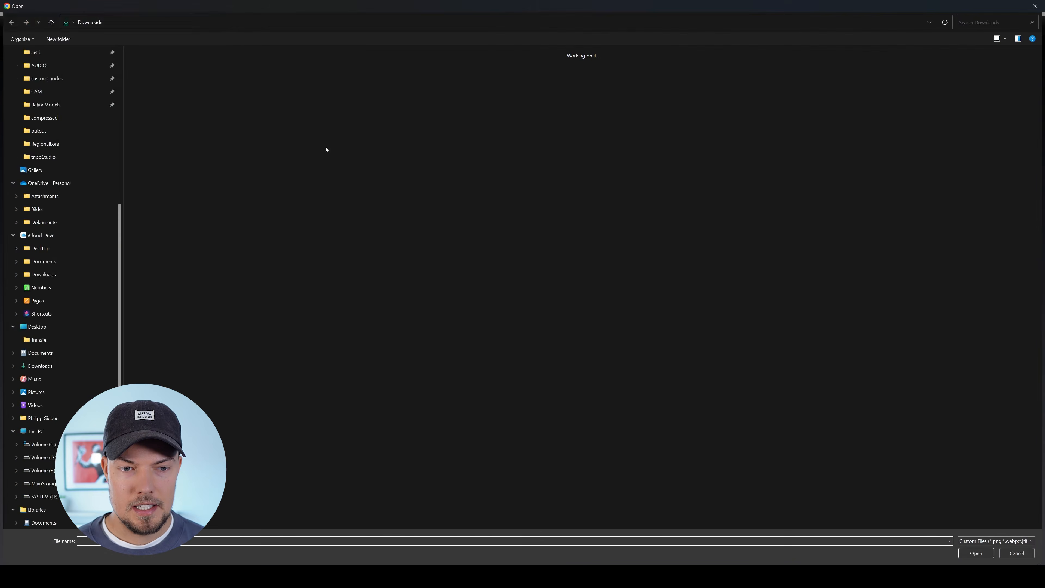
double_click(167, 204)
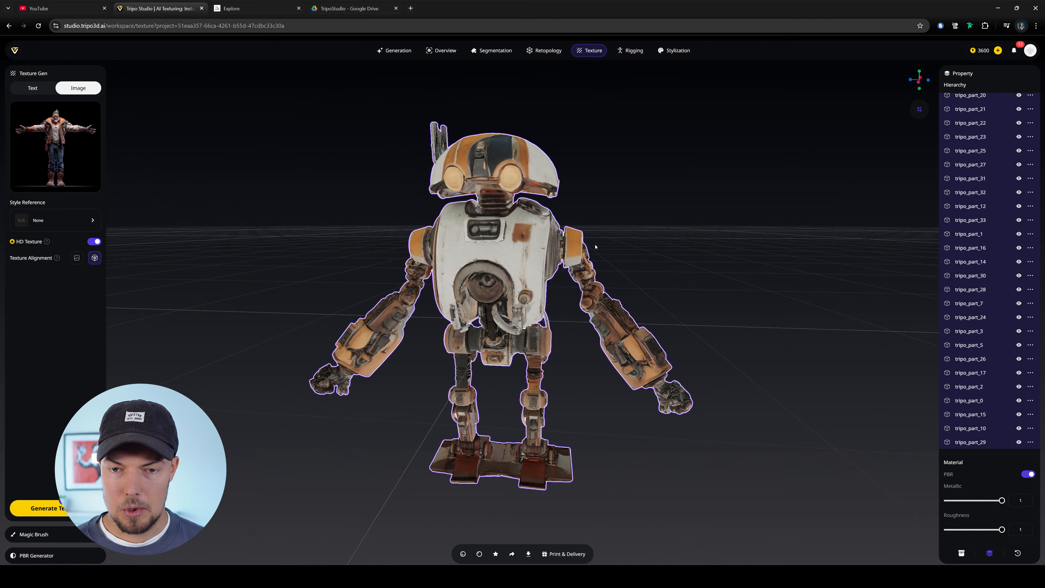
left_click(56, 508)
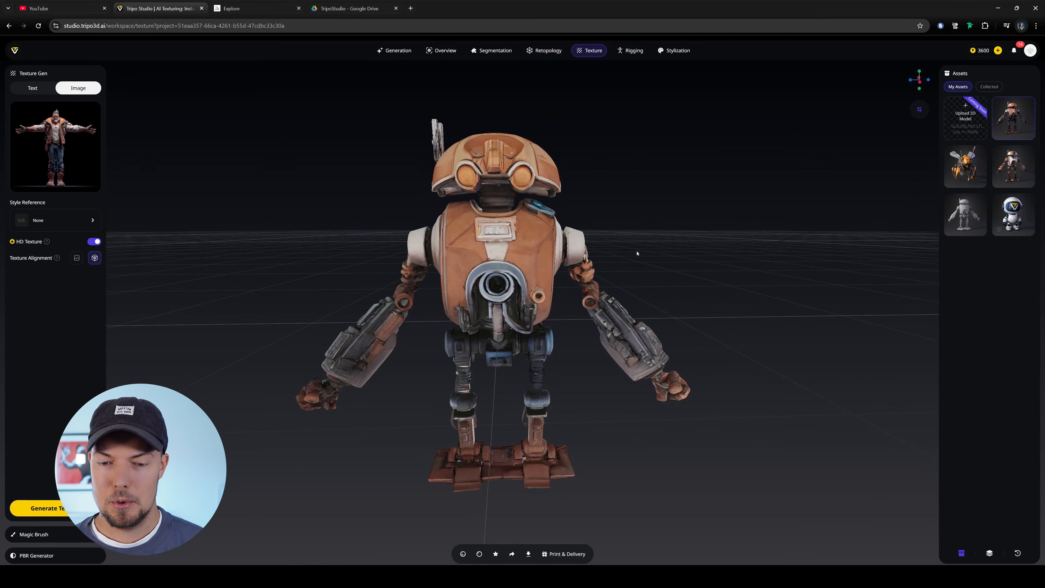
Examine the newly textured robot from several angles, along with the model's version history and the torso part
left_click_drag(637, 253, 681, 247)
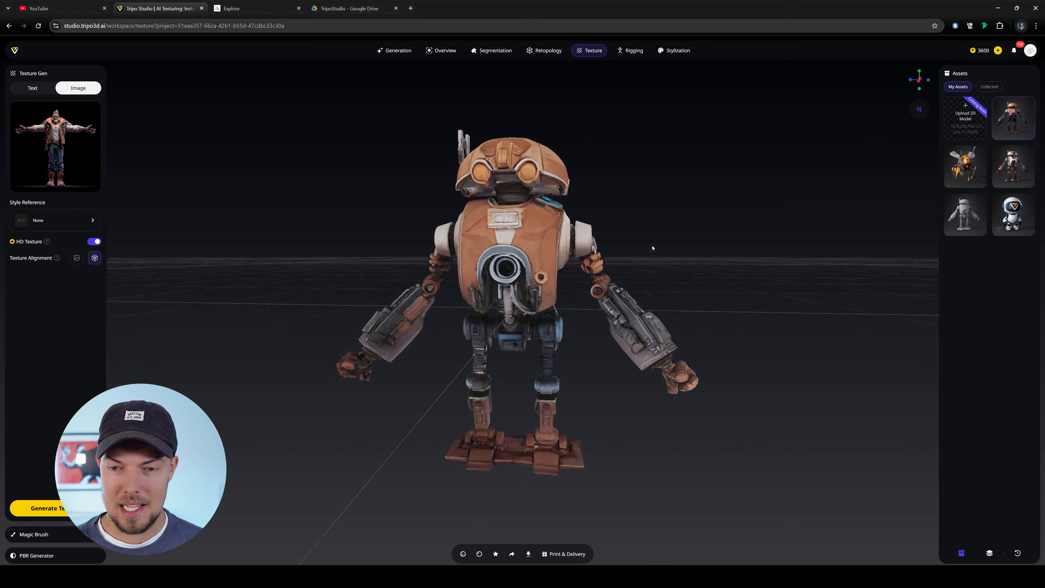
left_click(1016, 554)
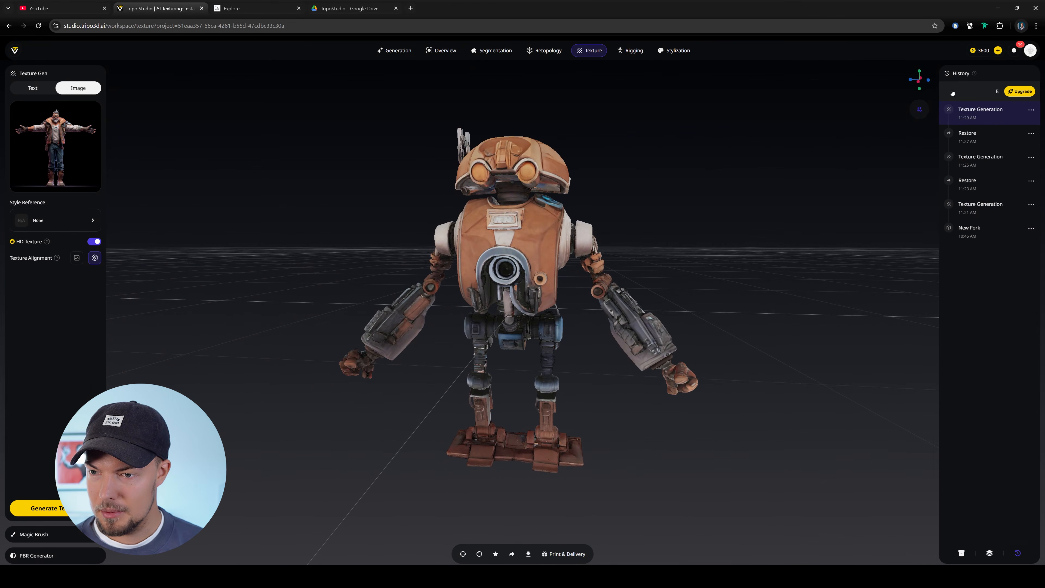
left_click(987, 138)
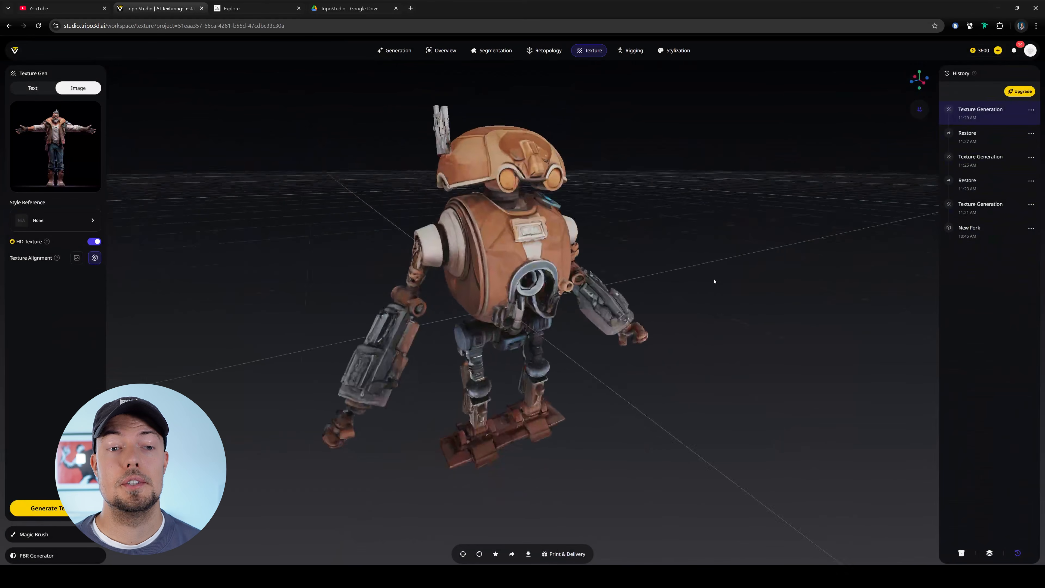
left_click(551, 261)
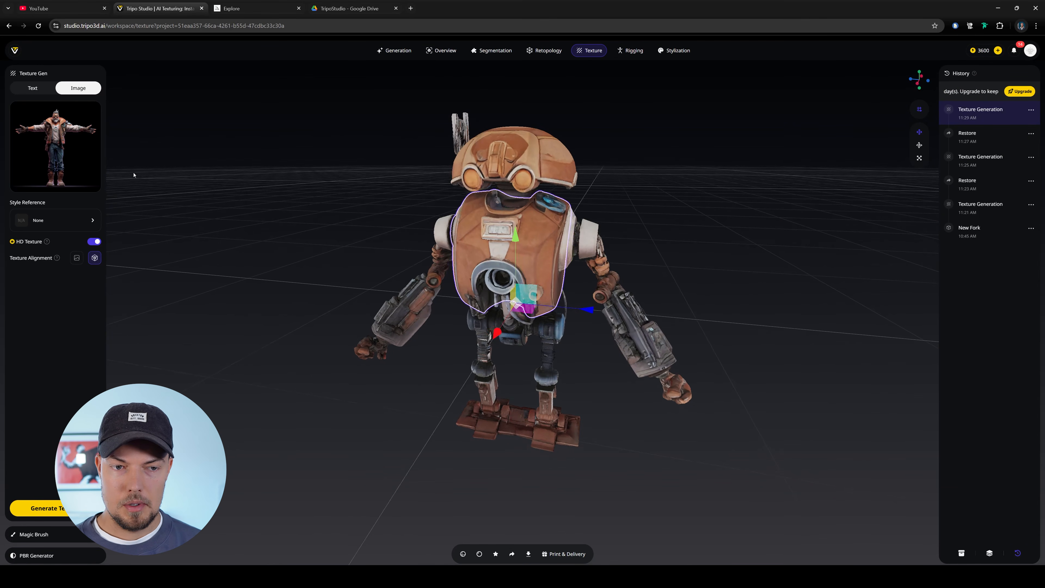
left_click_drag(675, 249, 724, 288)
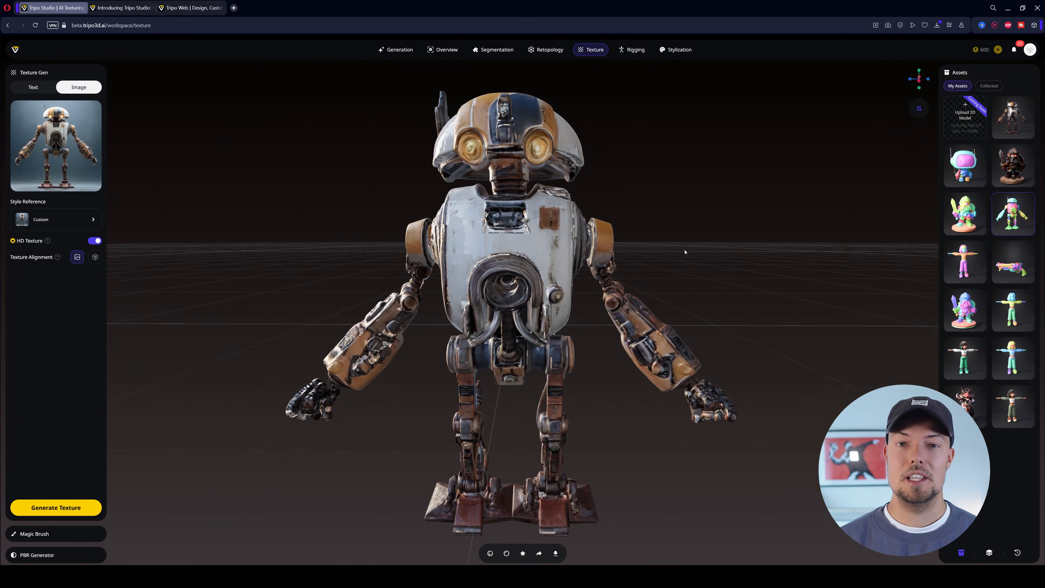
Generate a Magic Brush preview of the weathered service robot with Creativity Strength 0.8, and pick the eraser
left_click_drag(684, 251, 64, 371)
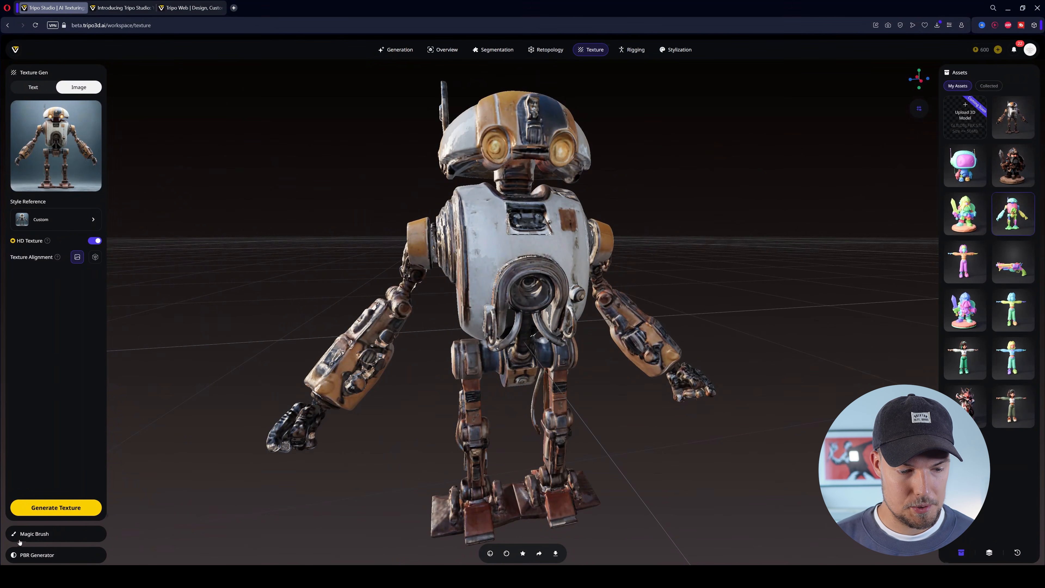
left_click(43, 534)
left_click_drag(853, 329, 844, 250)
scroll(844, 250, "down", 3)
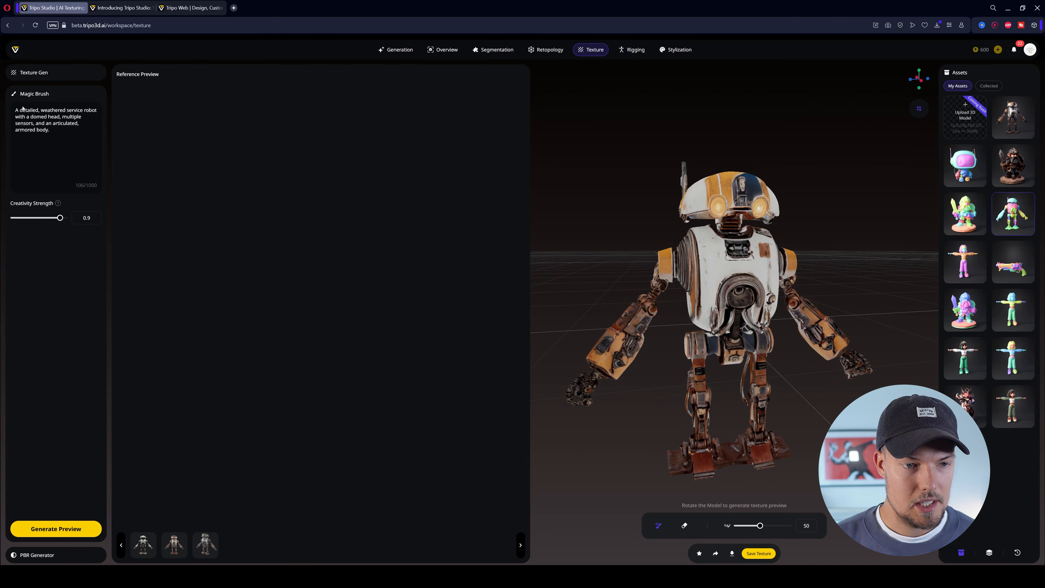
left_click_drag(21, 111, 60, 124)
left_click(62, 132)
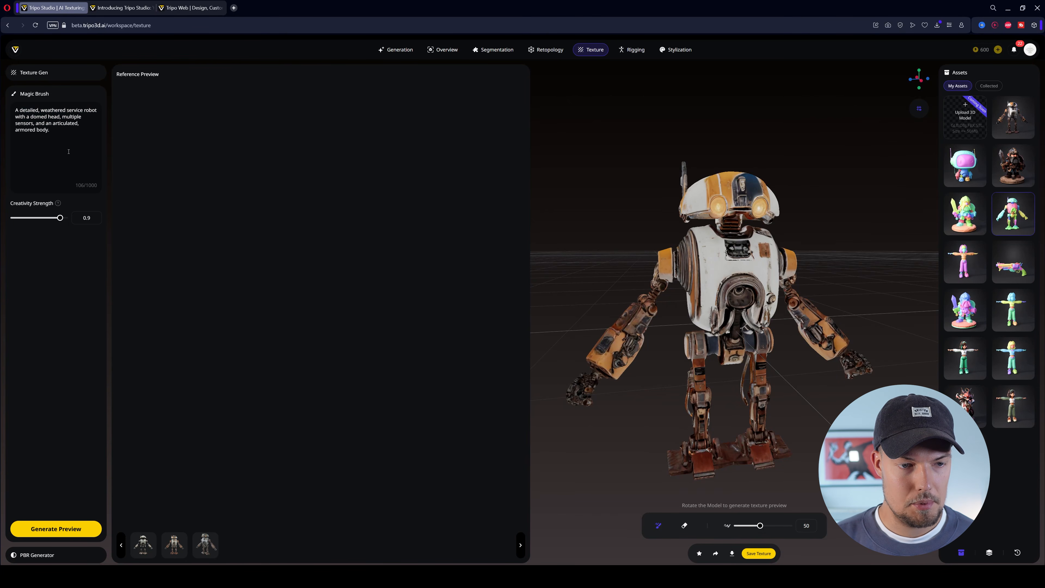
left_click_drag(868, 223, 865, 226)
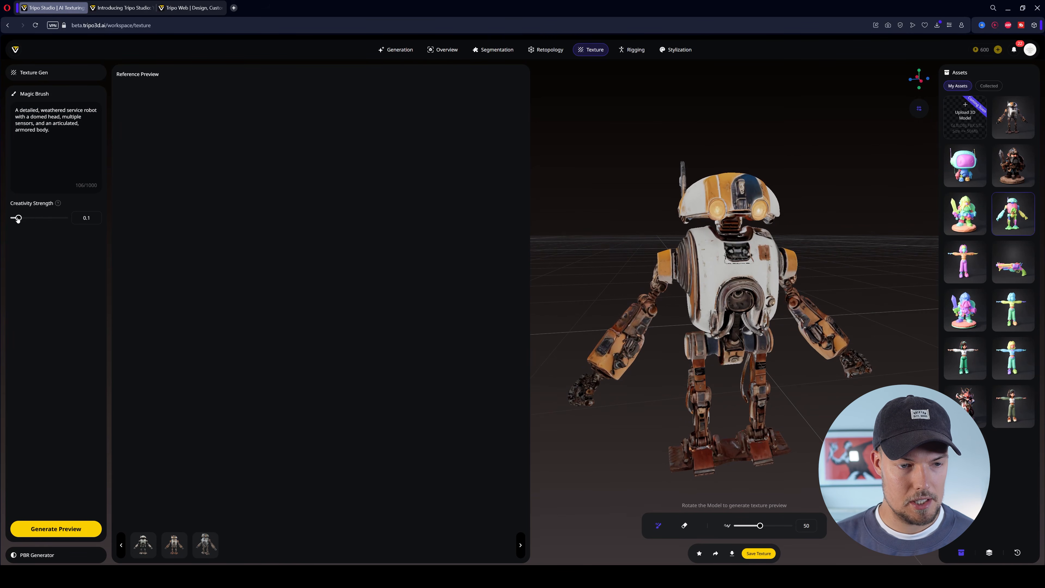
left_click_drag(62, 220, 40, 221)
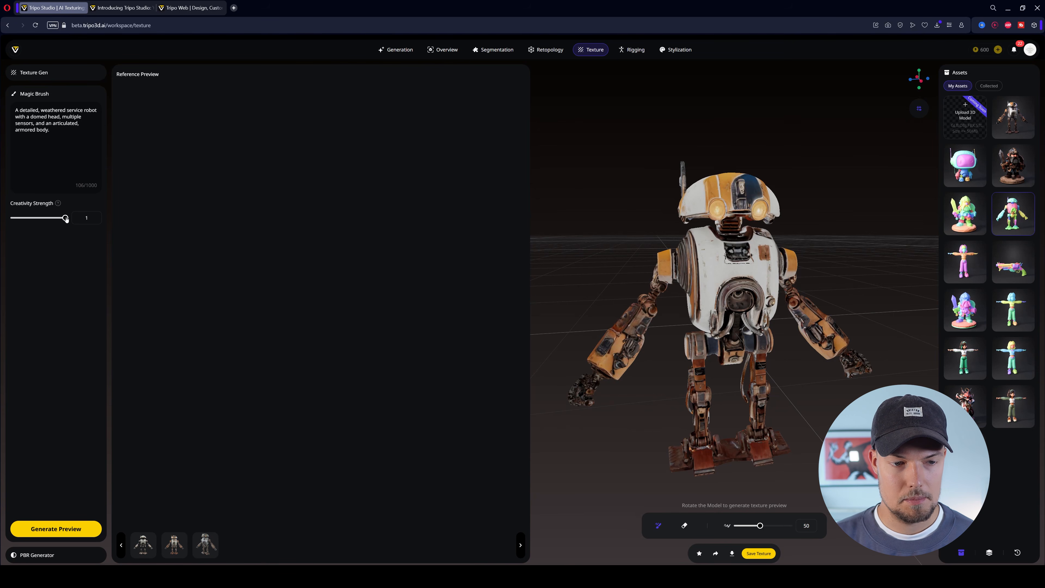
left_click(56, 529)
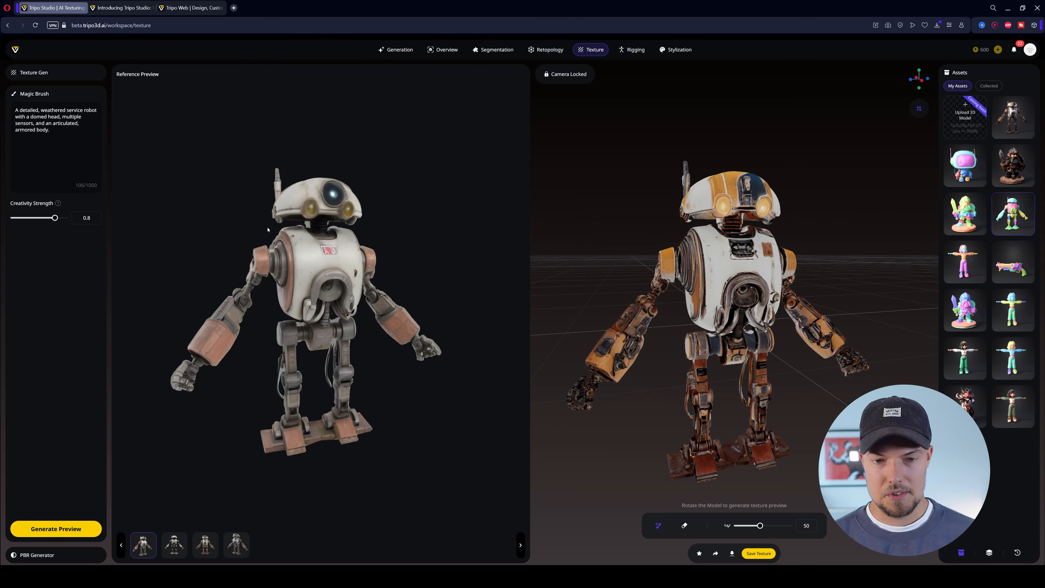
left_click(683, 523)
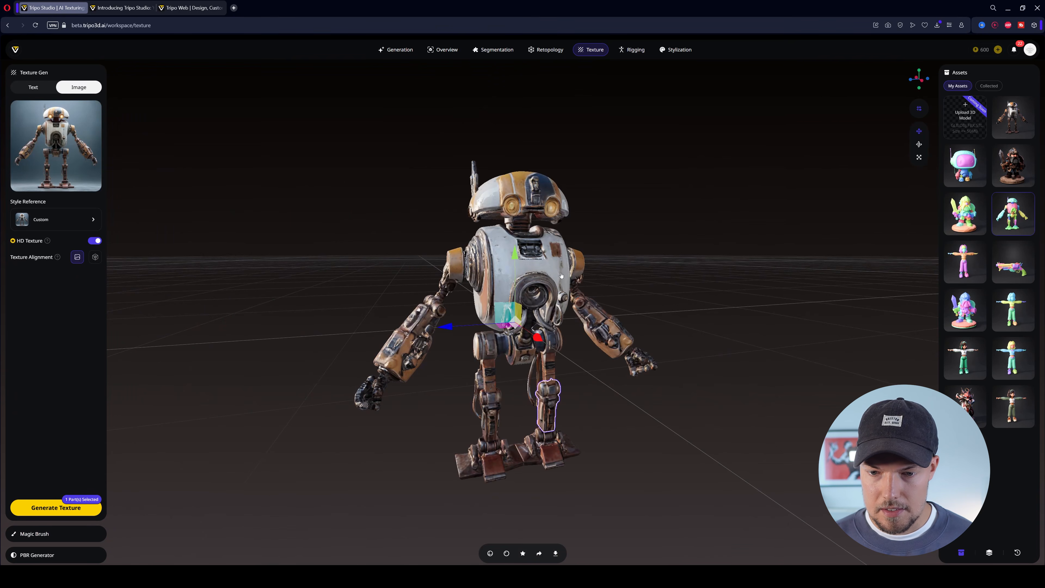
Select the robot's torso and hip part together, and extend the selection through the part hierarchy
left_click(561, 275)
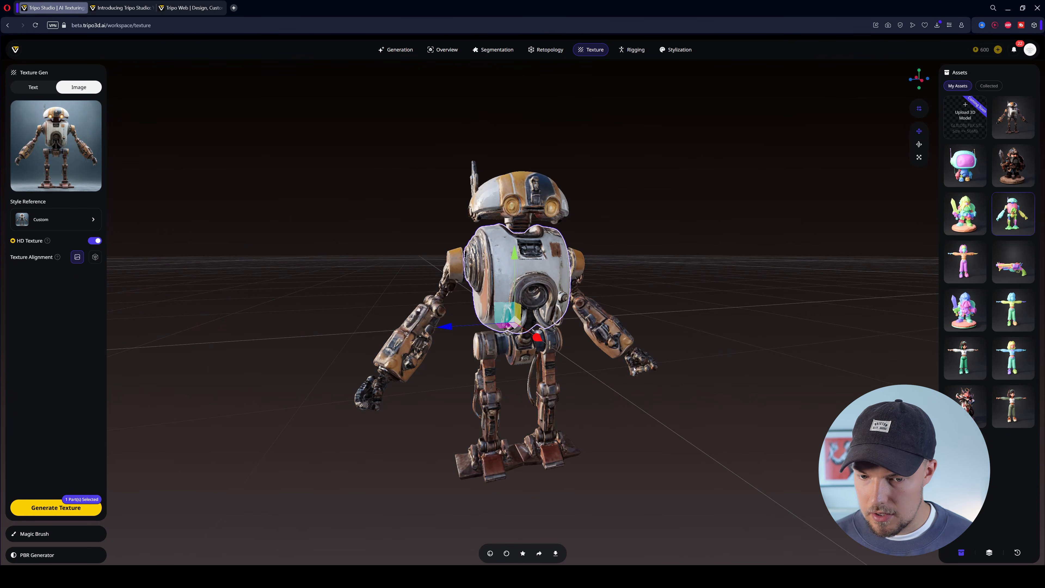
left_click(496, 358, "shift")
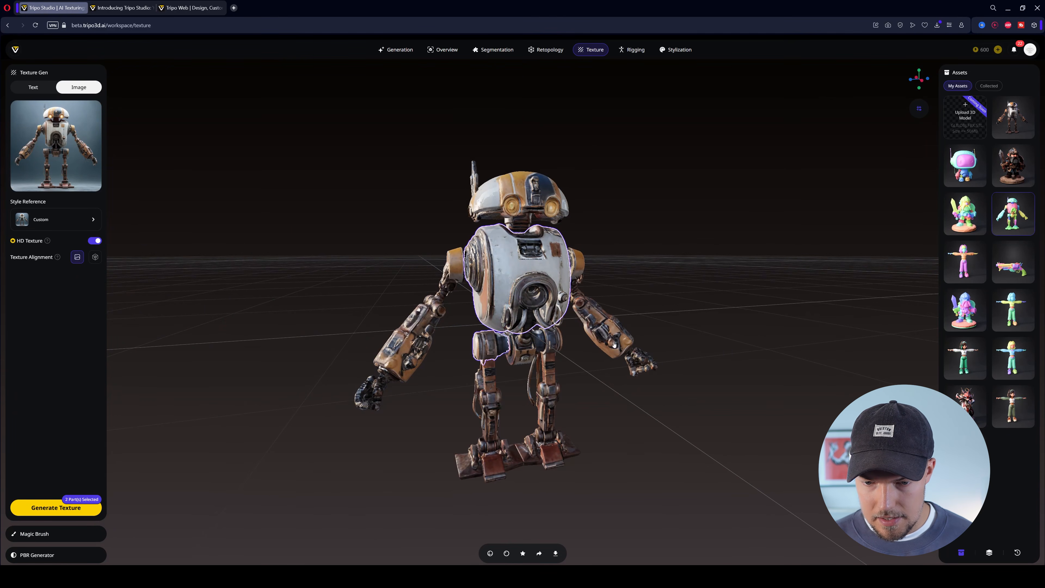
left_click(988, 551)
left_click(968, 100, "shift")
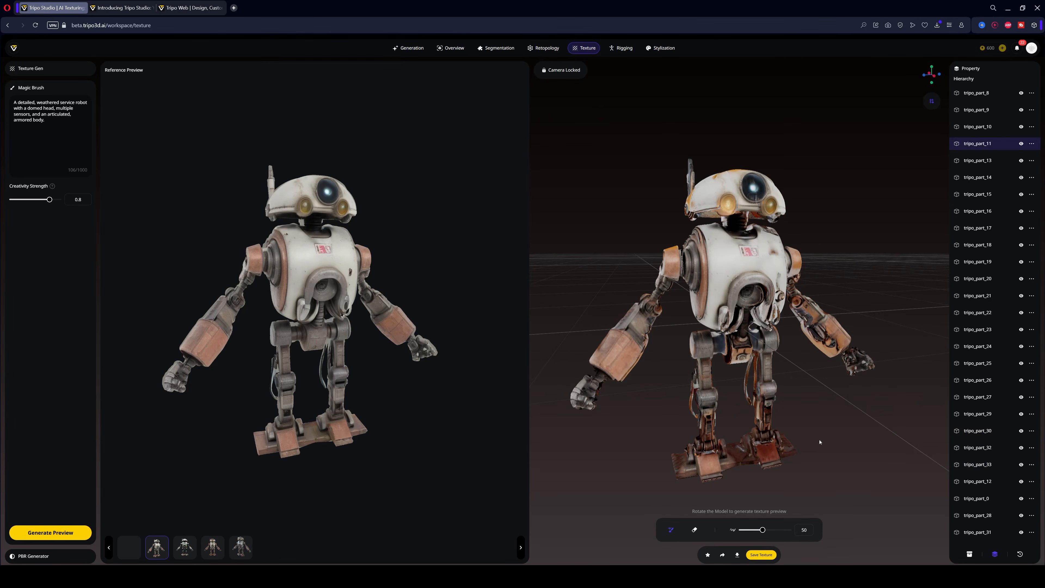
Unlock the Magic Brush camera and rotate the robot to examine its texture from other sides
left_click(564, 71)
left_click_drag(592, 198, 795, 227)
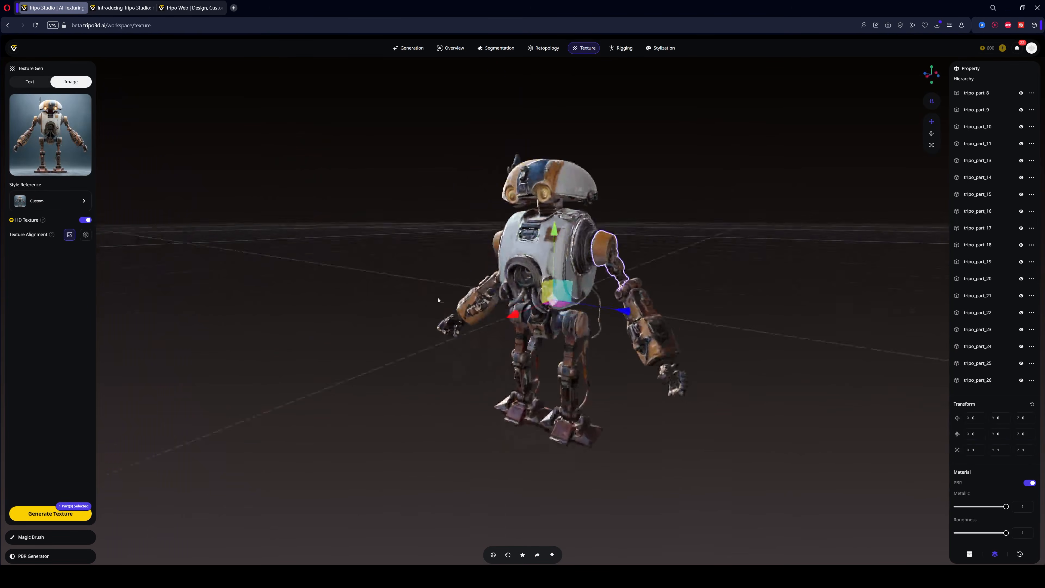
left_click_drag(680, 262, 770, 313)
Open the PBR Generator and generate PBR materials for the whole robot
left_click(37, 557)
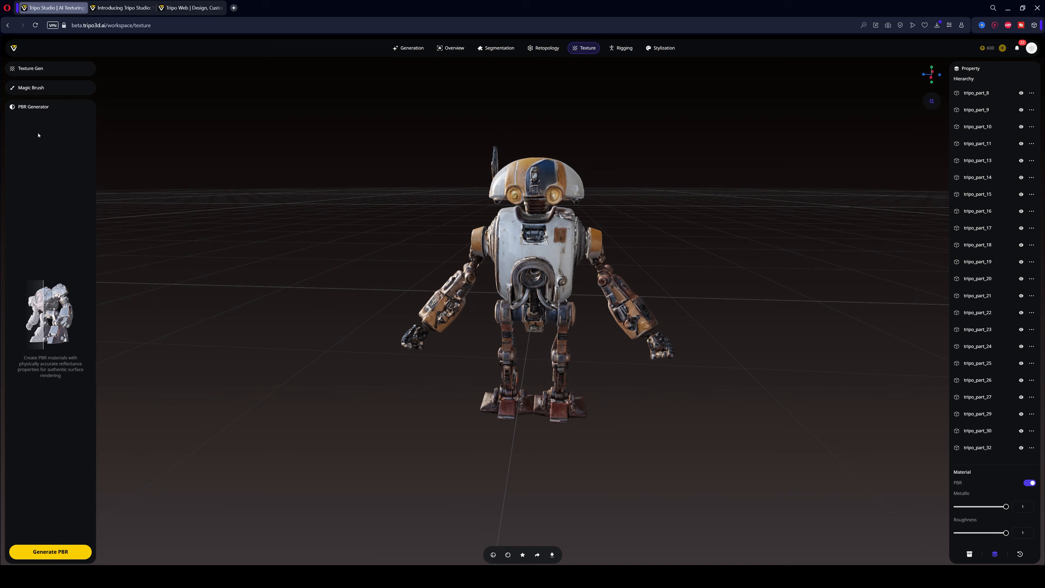
left_click(79, 548)
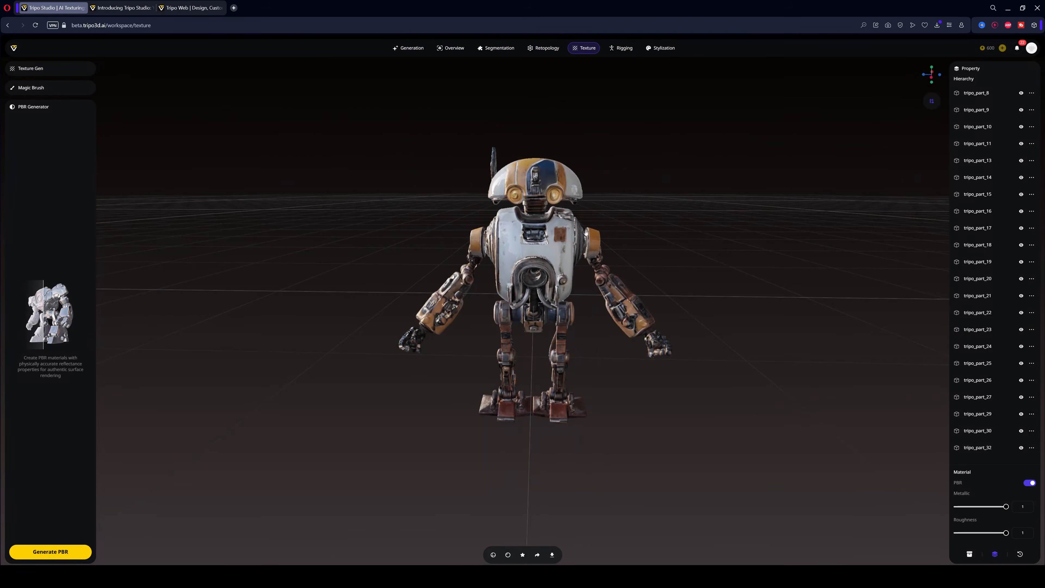
left_click_drag(581, 205, 713, 217)
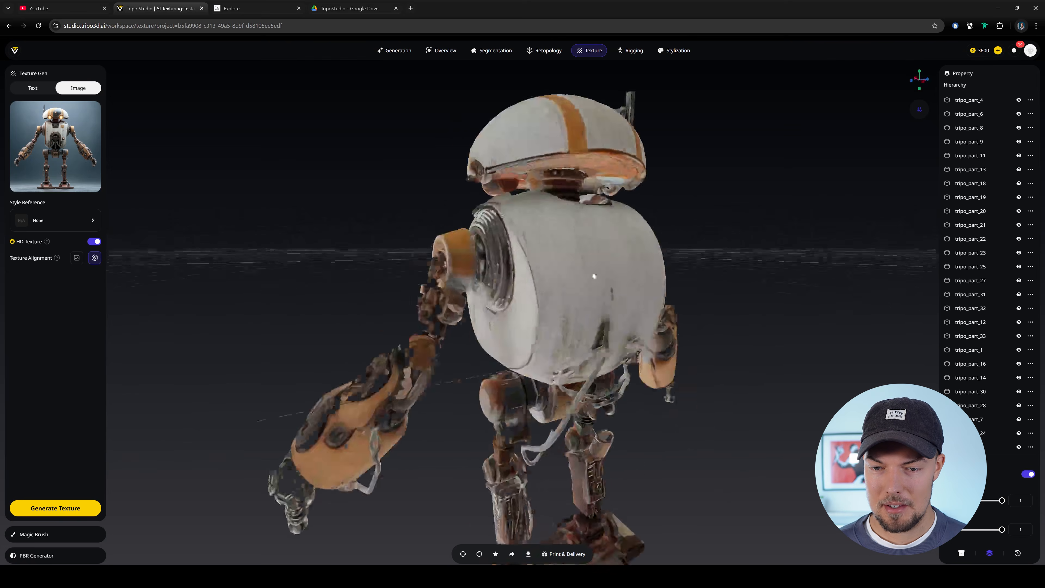
Examine the textured robot from the back and front, checking its torso and forearm as separate parts
left_click_drag(594, 277, 746, 235)
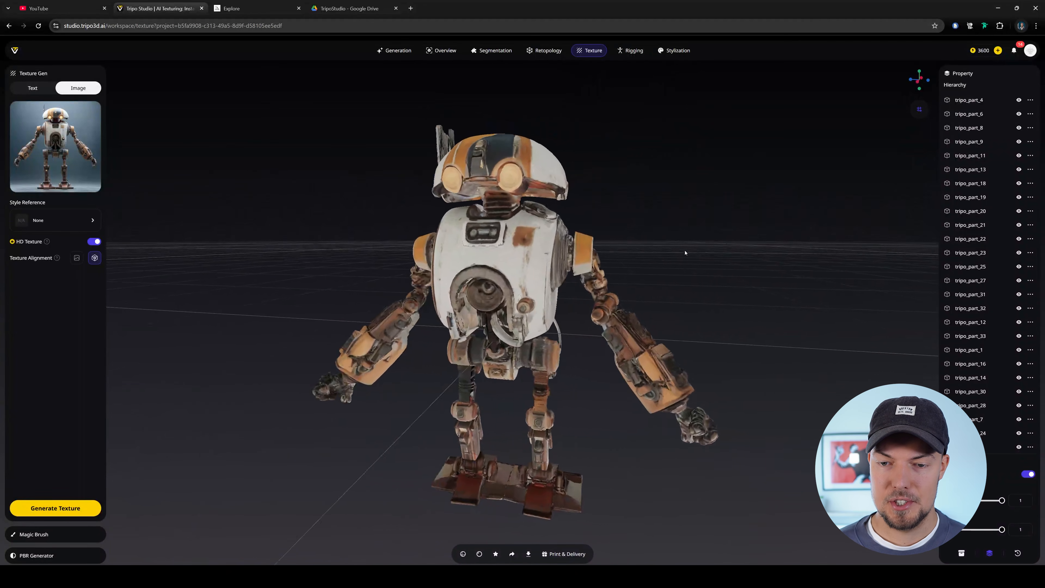
left_click(457, 264)
left_click(377, 357)
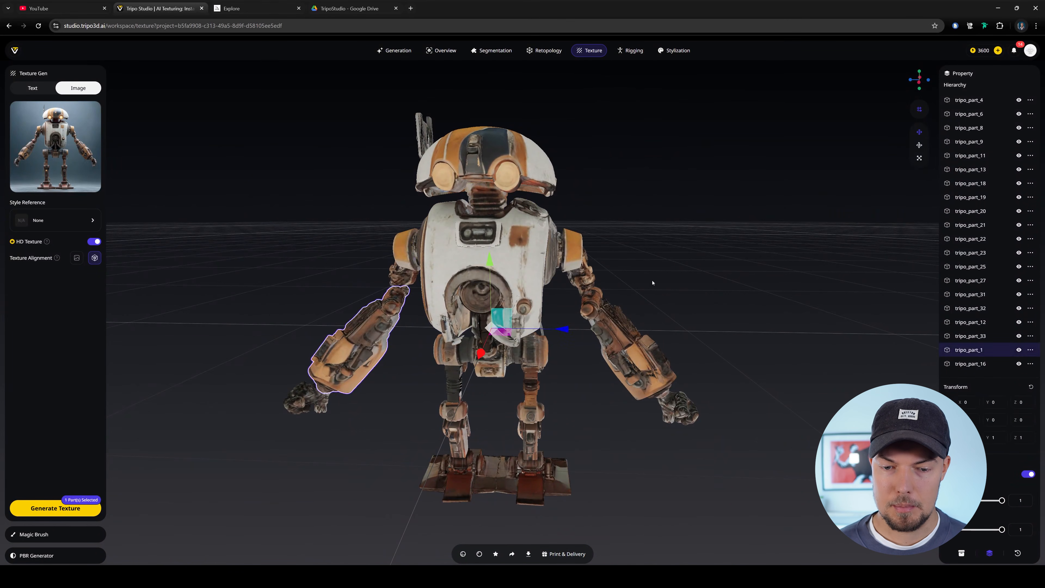
left_click(665, 287)
scroll(667, 287, "down", 3)
mouse_move(667, 287)
left_mouse_down()
mouse_move(655, 282)
mouse_move(669, 289)
left_mouse_up()
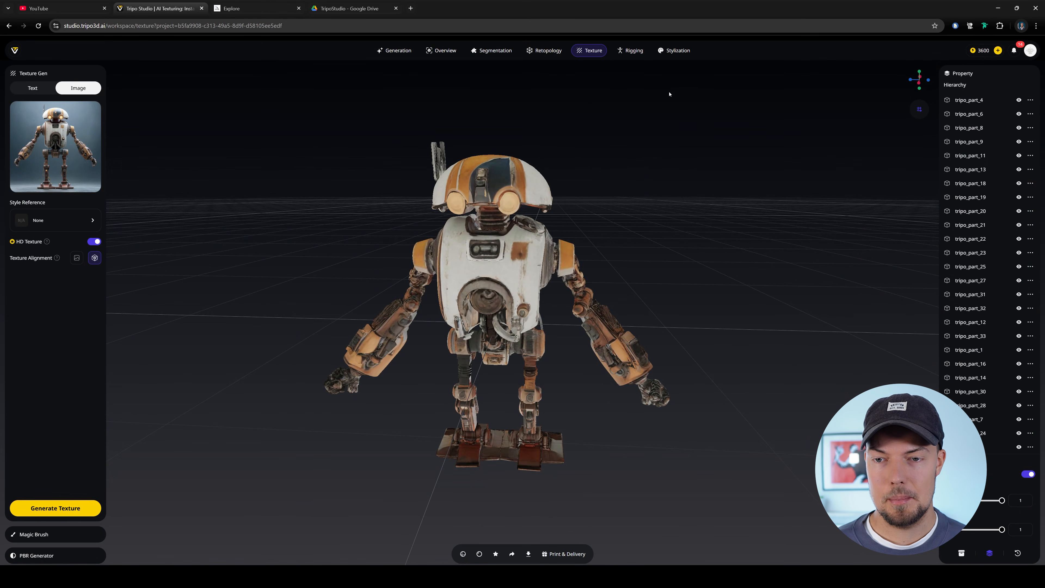
Auto-rig the textured robot with rigging version v2.0-20250506 and display its skeleton
left_click(631, 51)
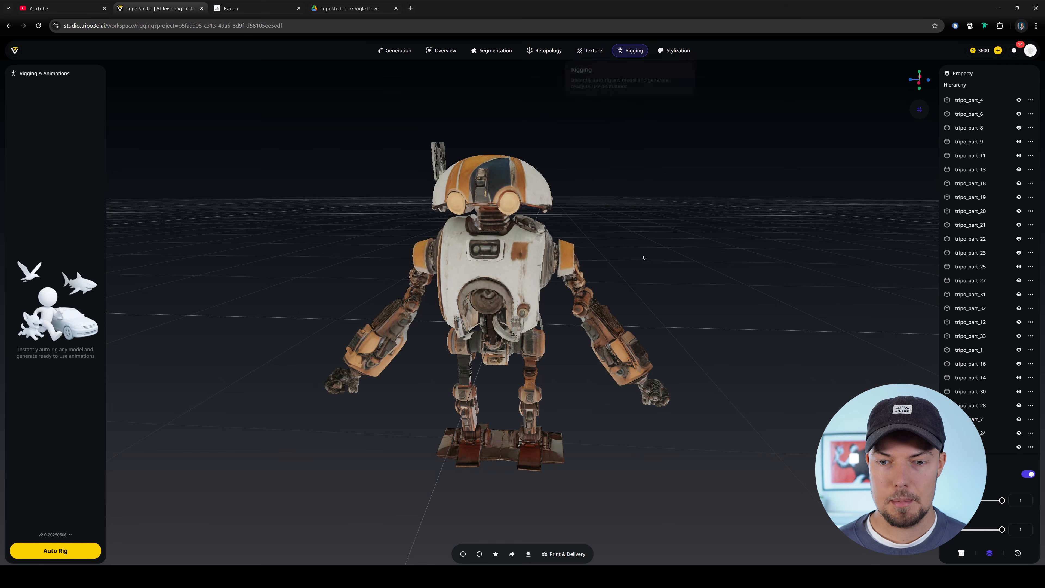
mouse_move(669, 258)
left_mouse_down()
mouse_move(655, 252)
mouse_move(667, 273)
mouse_move(685, 266)
mouse_move(684, 246)
left_mouse_up()
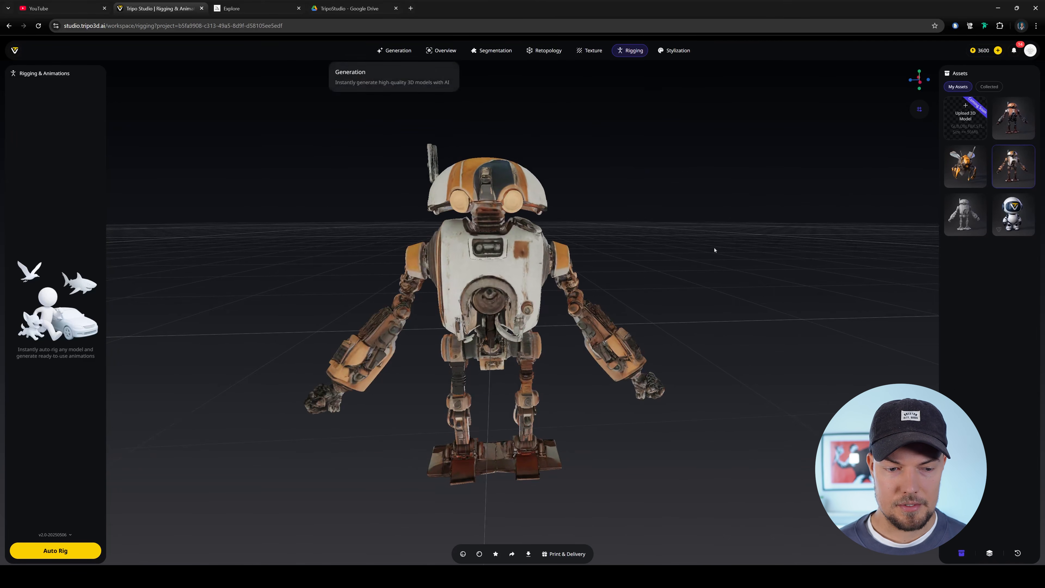
left_click_drag(559, 221, 362, 253)
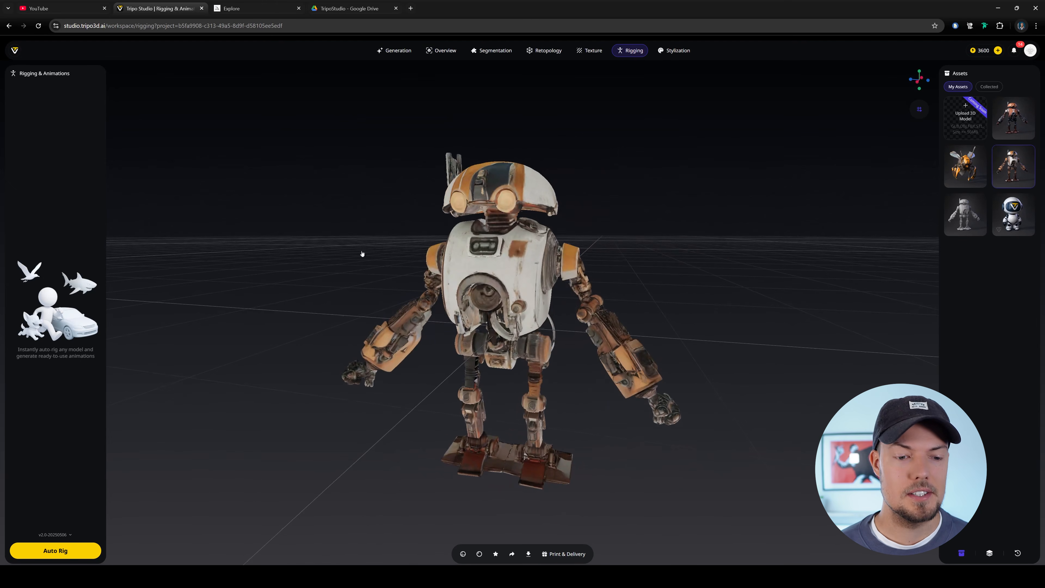
left_click(67, 535)
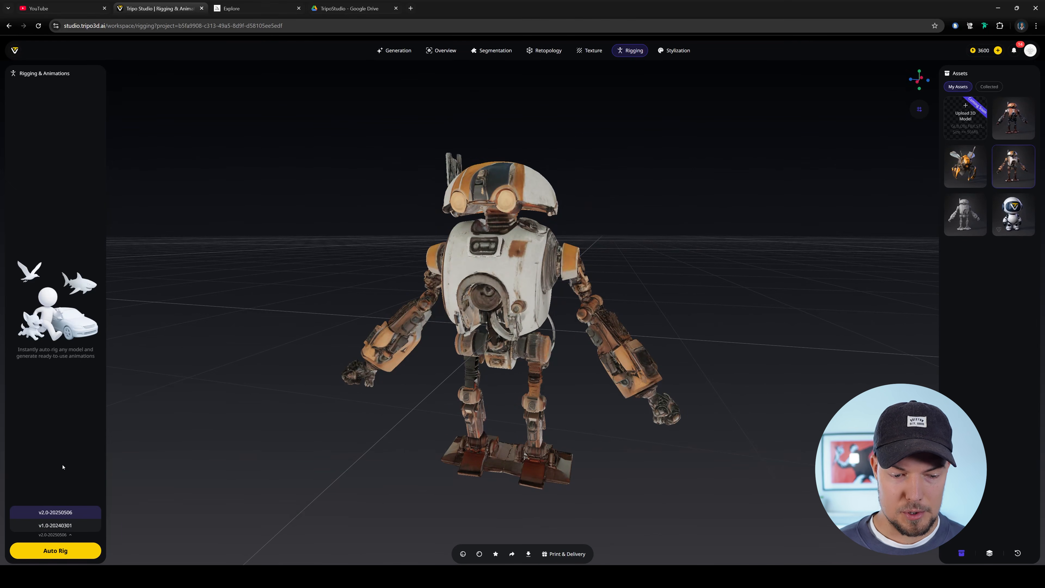
left_click(82, 436)
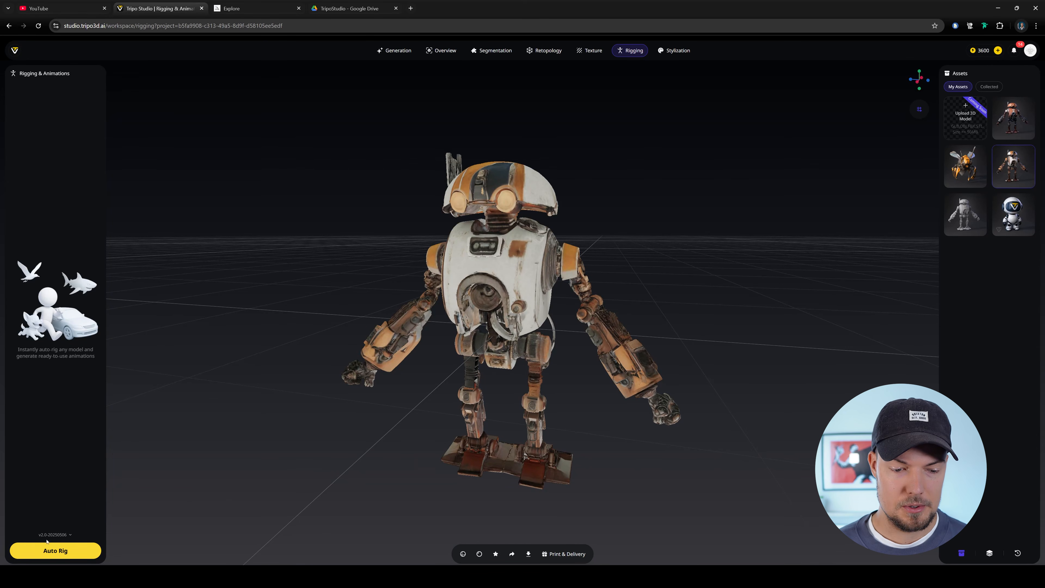
left_click(66, 552)
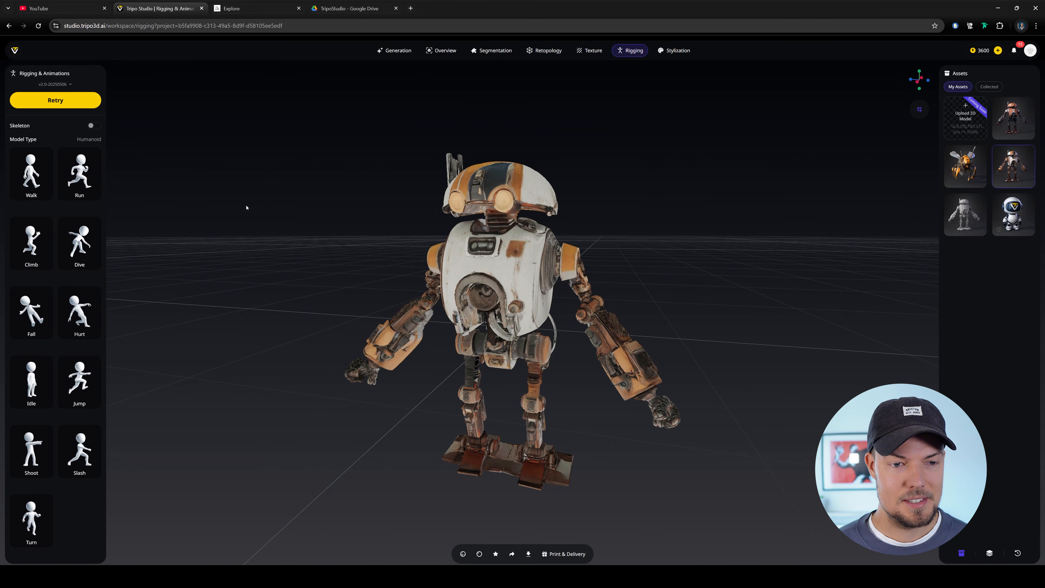
left_click(94, 125)
mouse_move(704, 305)
left_mouse_down()
mouse_move(690, 303)
mouse_move(700, 311)
left_mouse_up()
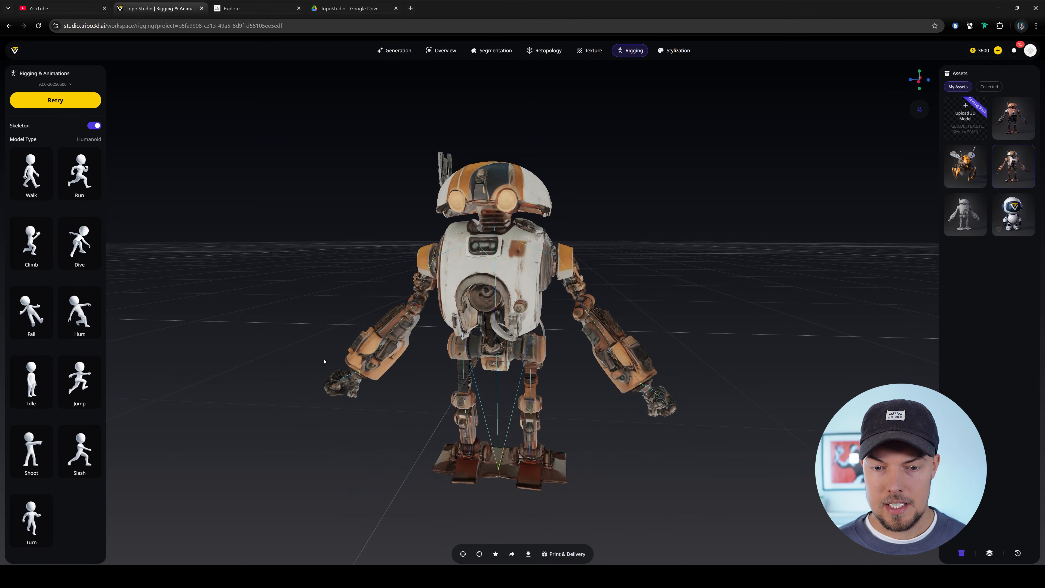
Retarget the Walk animation onto the rigged robot and play it
left_click_drag(551, 210, 430, 440)
left_click_drag(368, 434, 296, 464)
left_click_drag(504, 256, 632, 283)
scroll(674, 266, "down", 4)
scroll(645, 269, "up", 2)
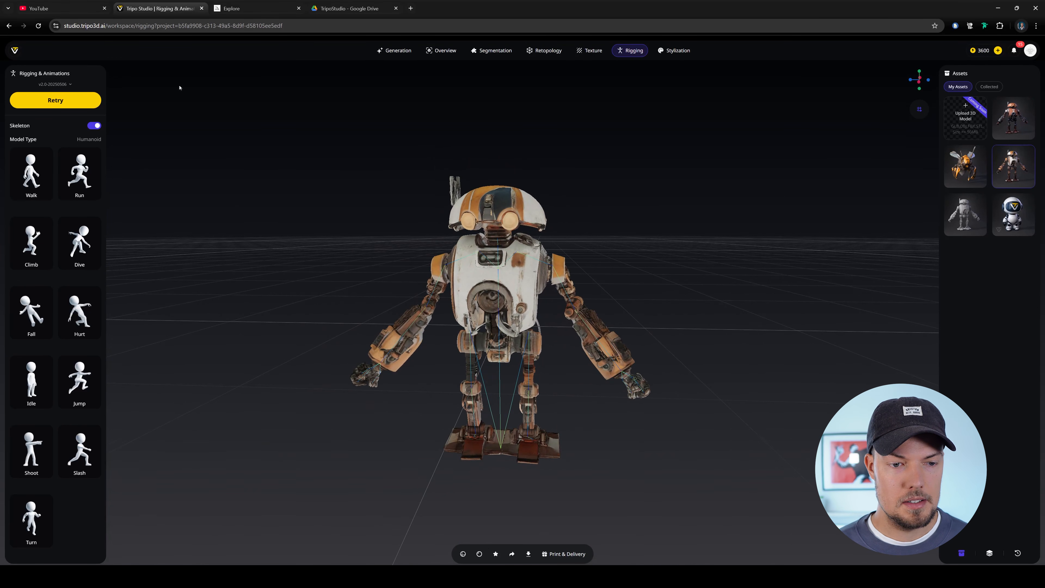
left_click(47, 185)
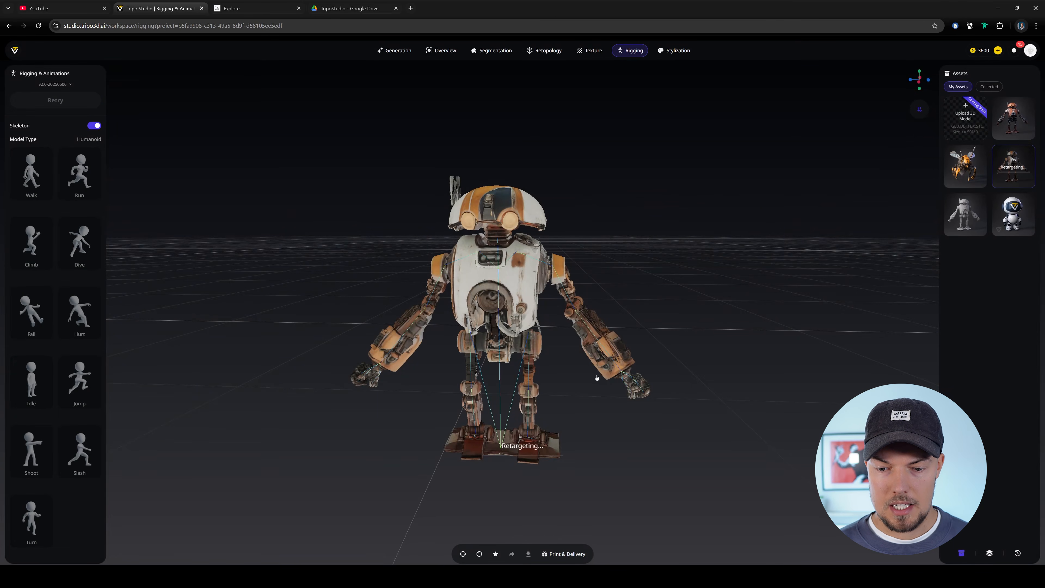
left_click_drag(582, 221, 316, 255)
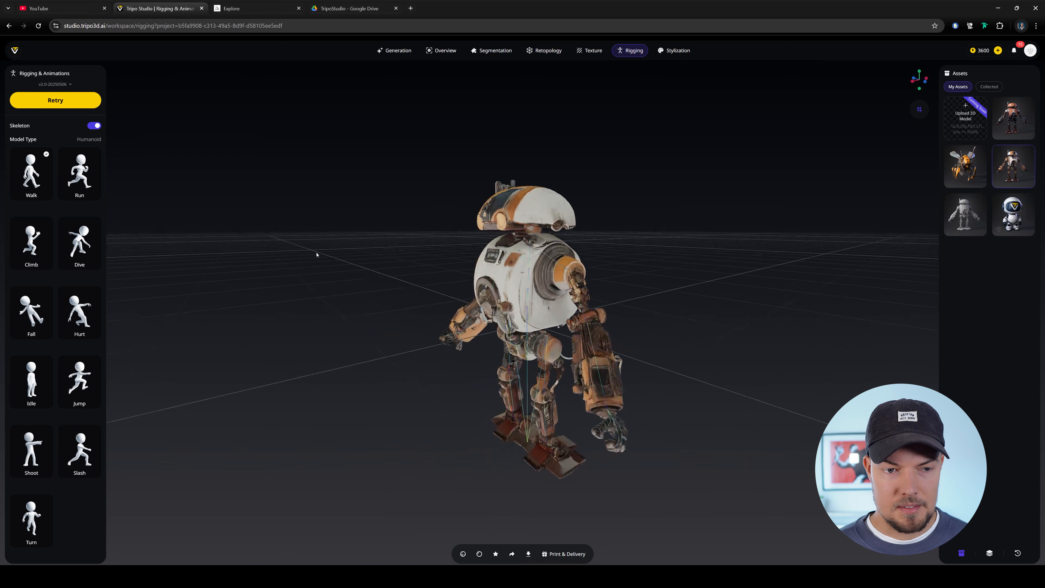
left_click(33, 182)
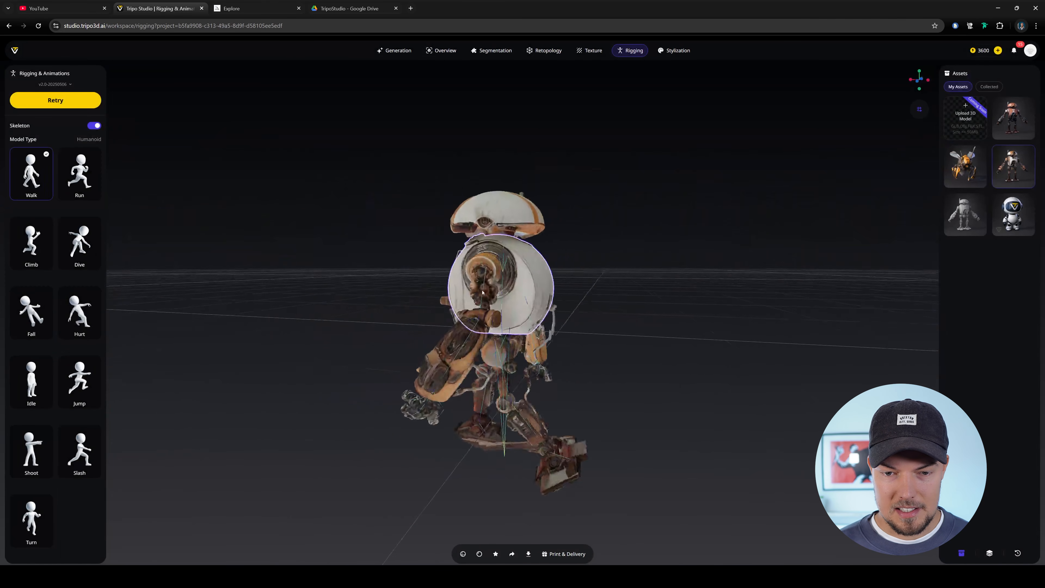
Hide the robot's skeleton and watch the Walk animation from several angles and distances
left_click(93, 127)
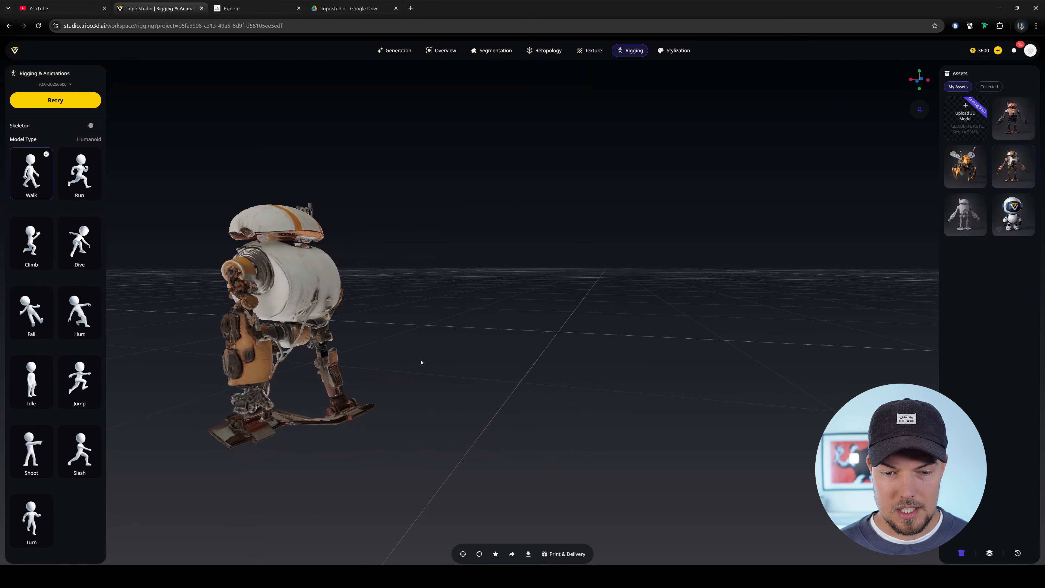
left_click_drag(350, 351, 584, 355)
scroll(596, 353, "up", 8)
scroll(595, 354, "down", 10)
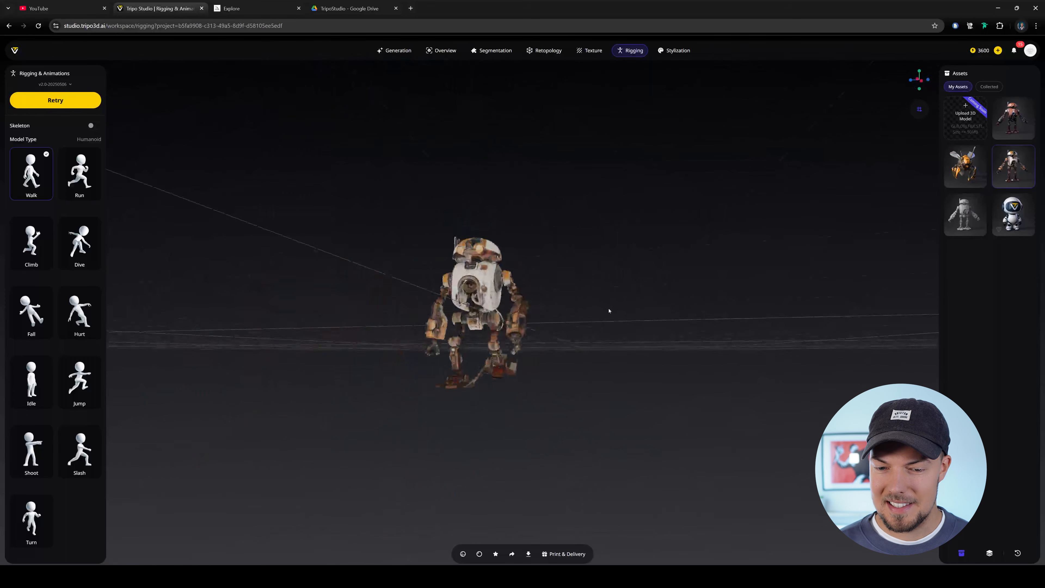
scroll(530, 375, "up", 3)
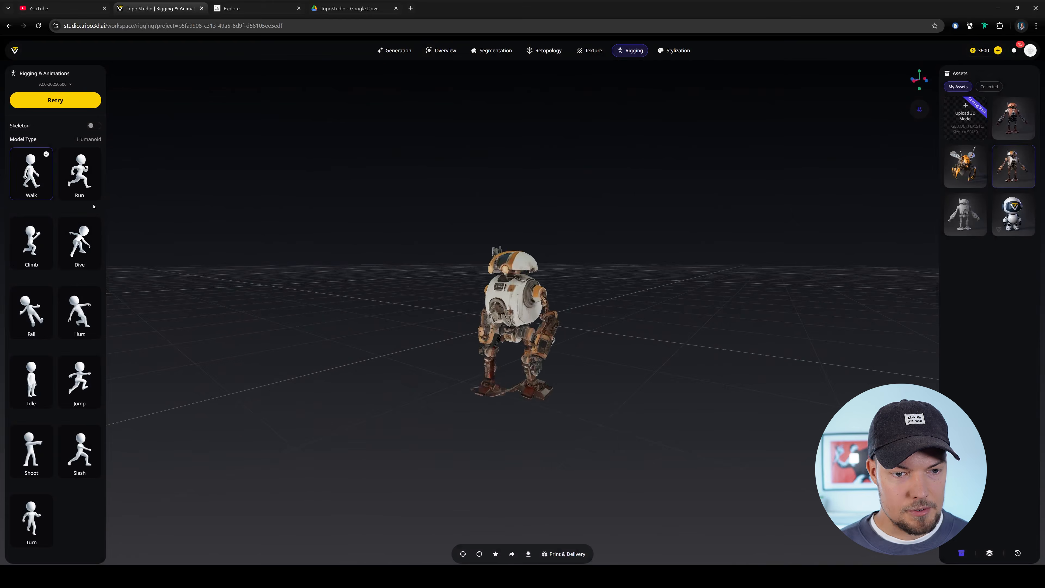
Add the Run and Idle animations to the robot and watch the Idle animation up close
left_click(99, 266)
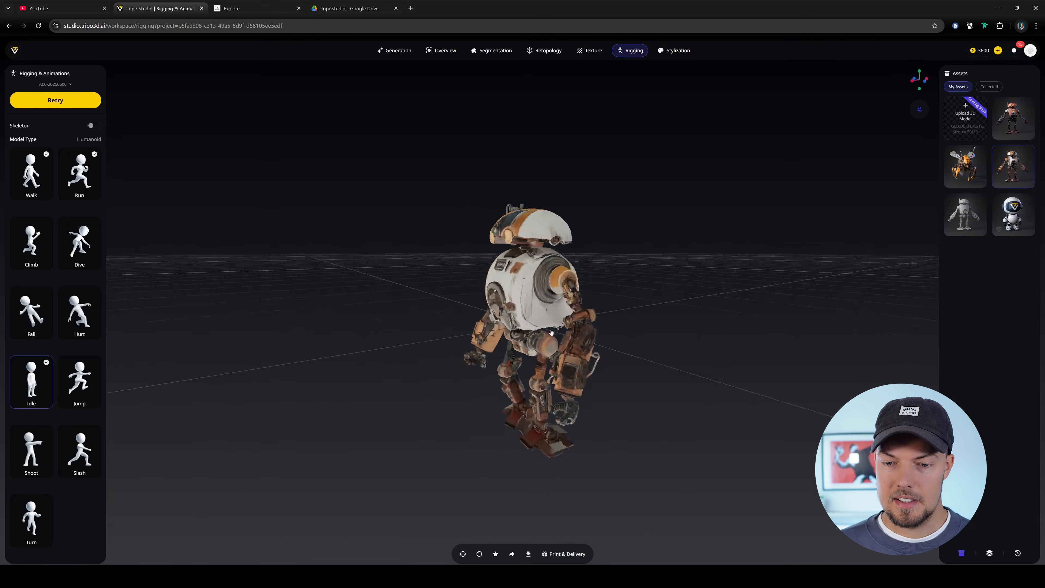
scroll(584, 300, "up", 5)
left_click_drag(584, 301, 651, 315)
scroll(653, 299, "down", 5)
scroll(646, 310, "down", 3)
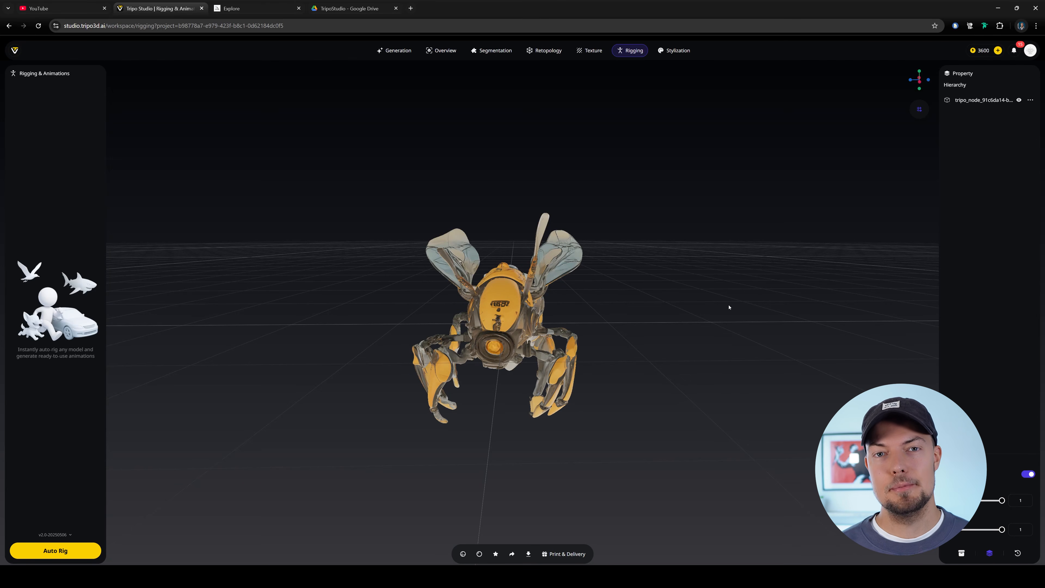
Auto-rig the mechanical bee with rigging version v2.0-20250506 and inspect its displayed skeleton from several sides
left_click_drag(679, 318, 621, 326)
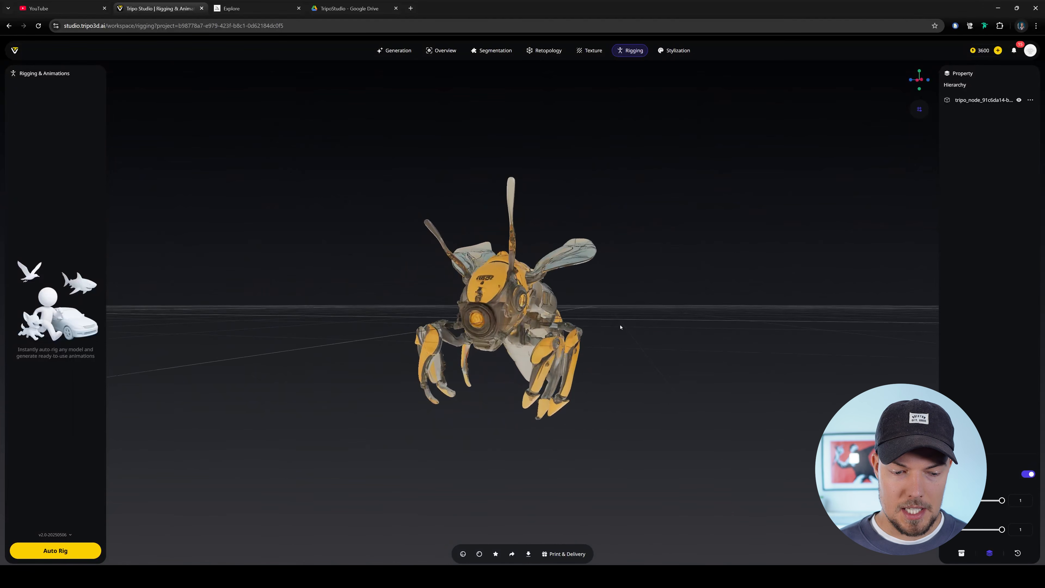
left_click(55, 551)
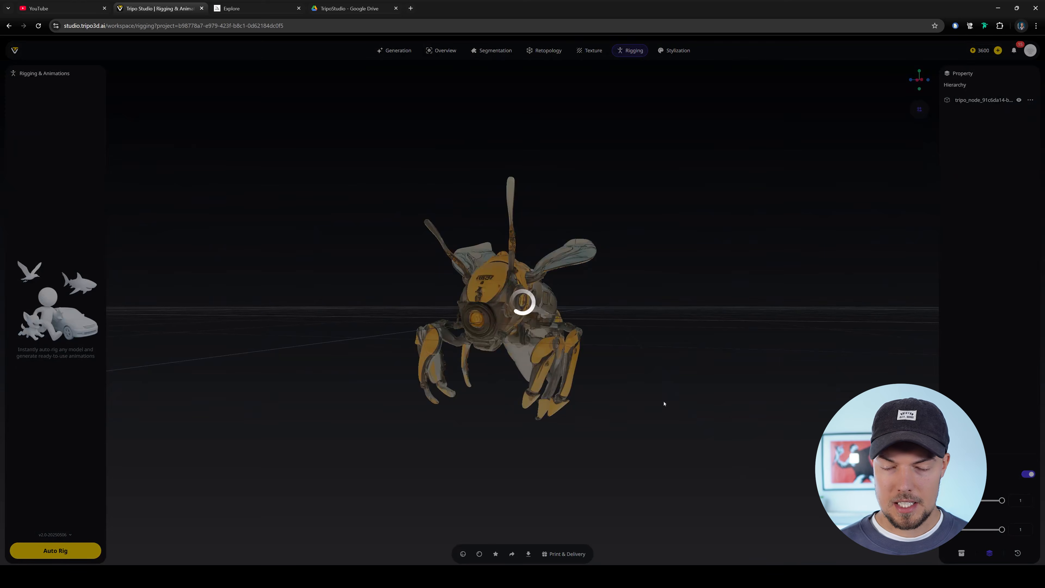
left_click_drag(690, 303, 602, 306)
scroll(605, 306, "up", 5)
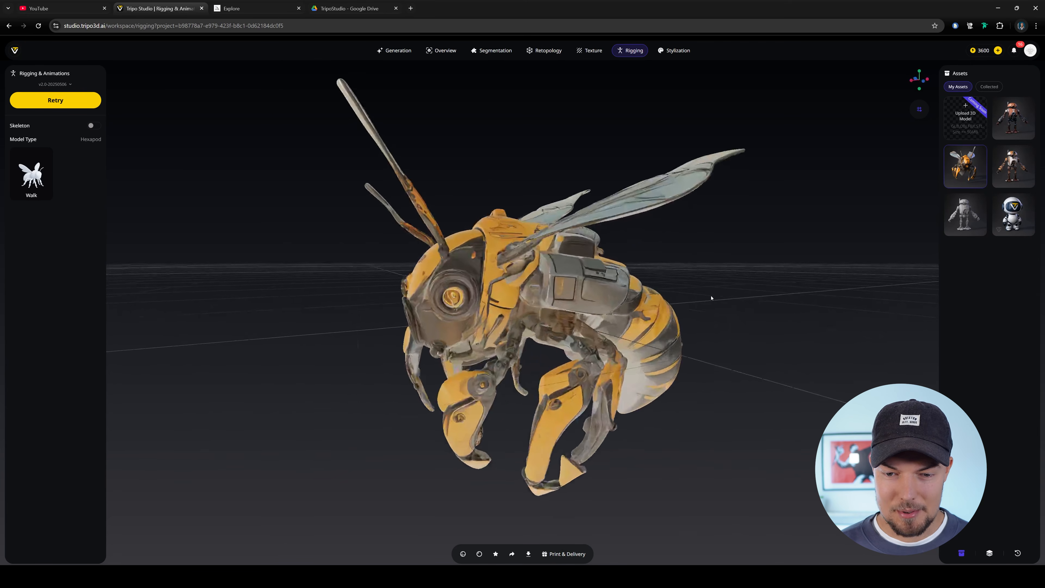
left_click_drag(706, 297, 738, 300)
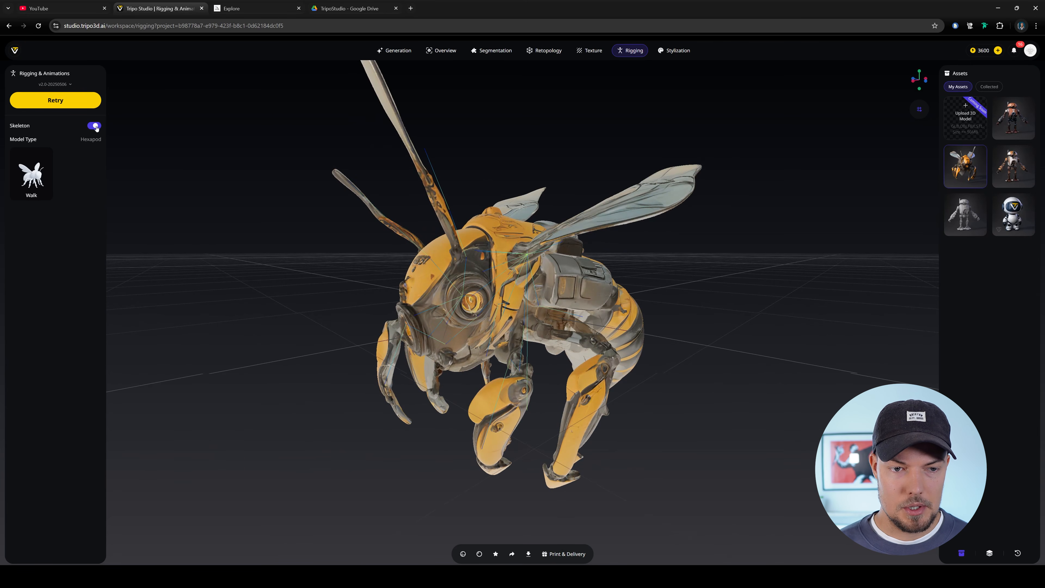
left_click_drag(746, 387, 833, 366)
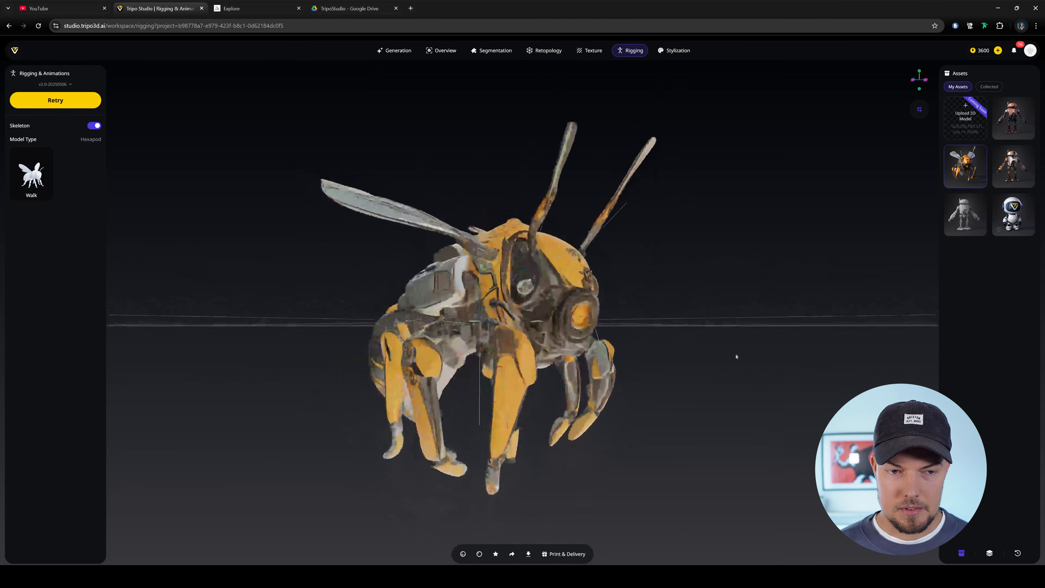
mouse_move(810, 427)
left_mouse_down()
mouse_move(676, 474)
mouse_move(806, 412)
left_mouse_up()
left_click_drag(674, 350, 673, 262)
left_click_drag(502, 219, 800, 306)
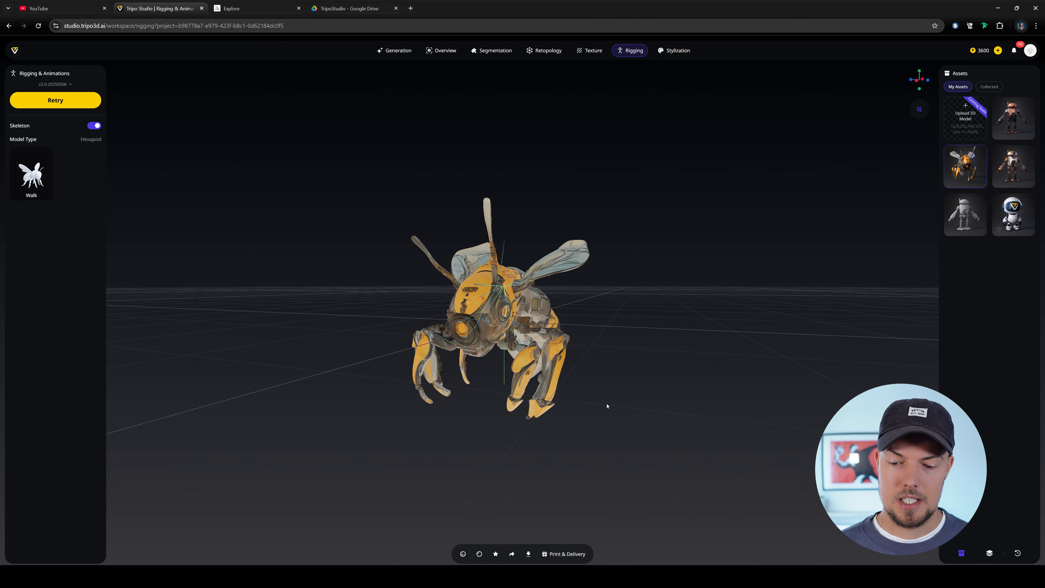
Export the rigged bee in GLB format with Export Skeleton enabled
left_click(528, 556)
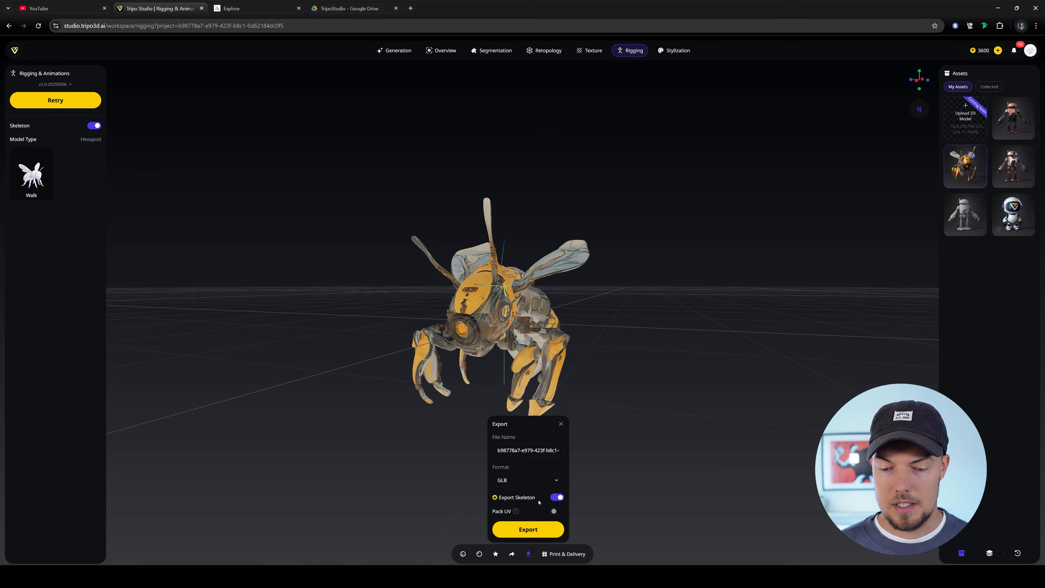
left_click(535, 529)
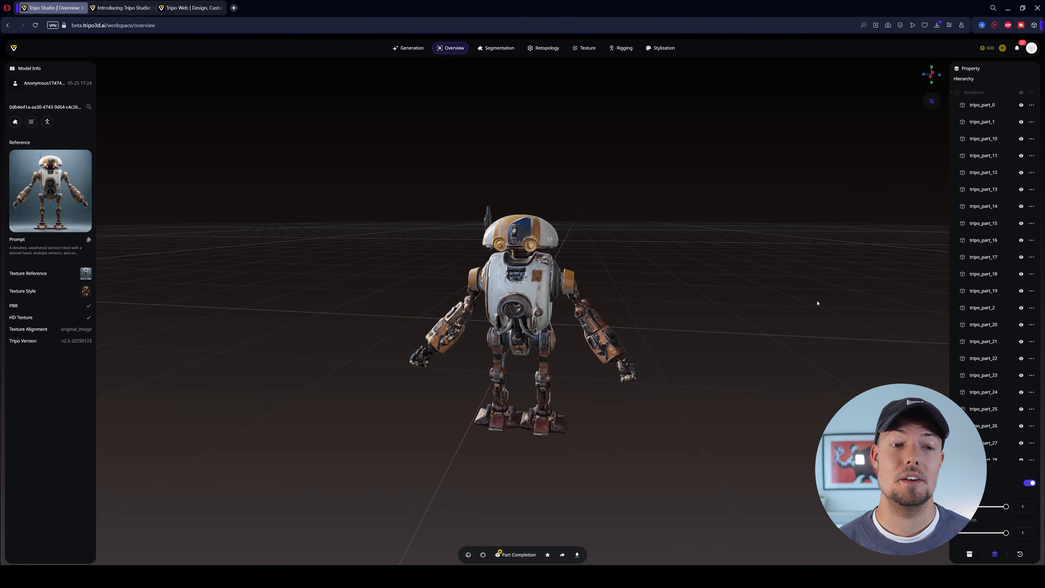
Review the One-Click and Build & Refine generation options and the previews of the Segmentation and Retopology stages
left_click(969, 554)
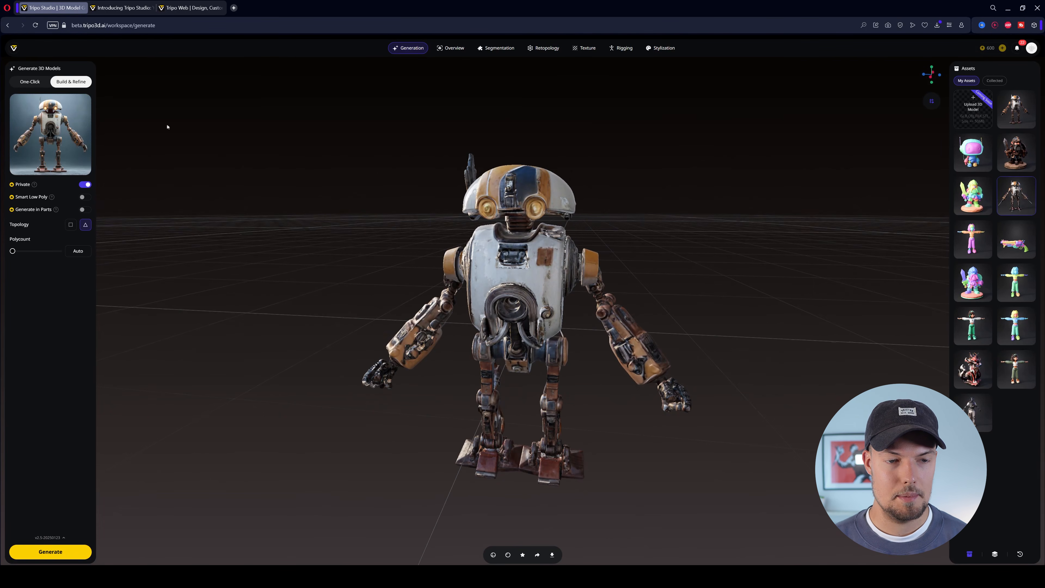
left_click(31, 82)
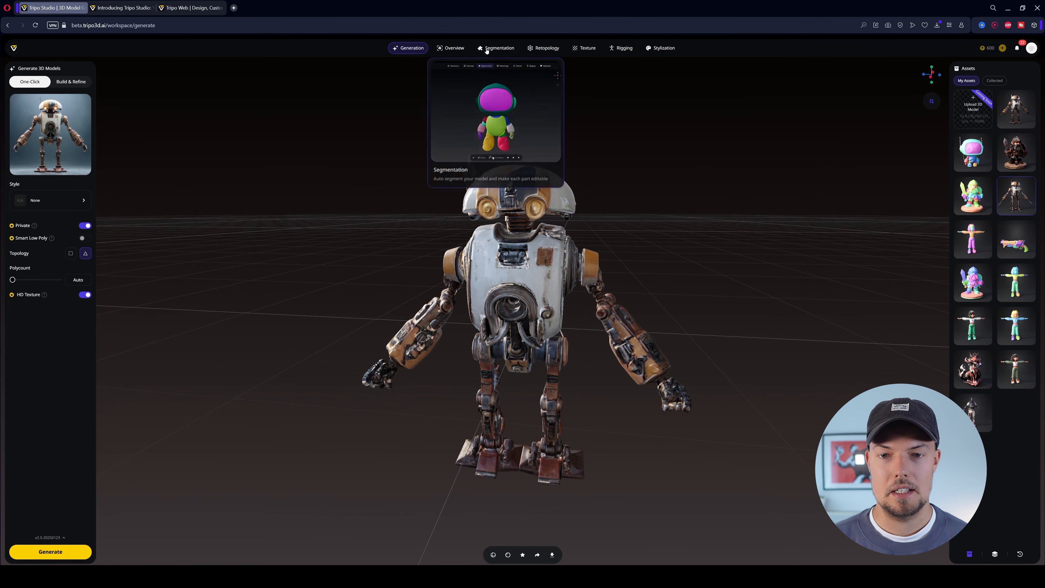
mouse_move(502, 50)
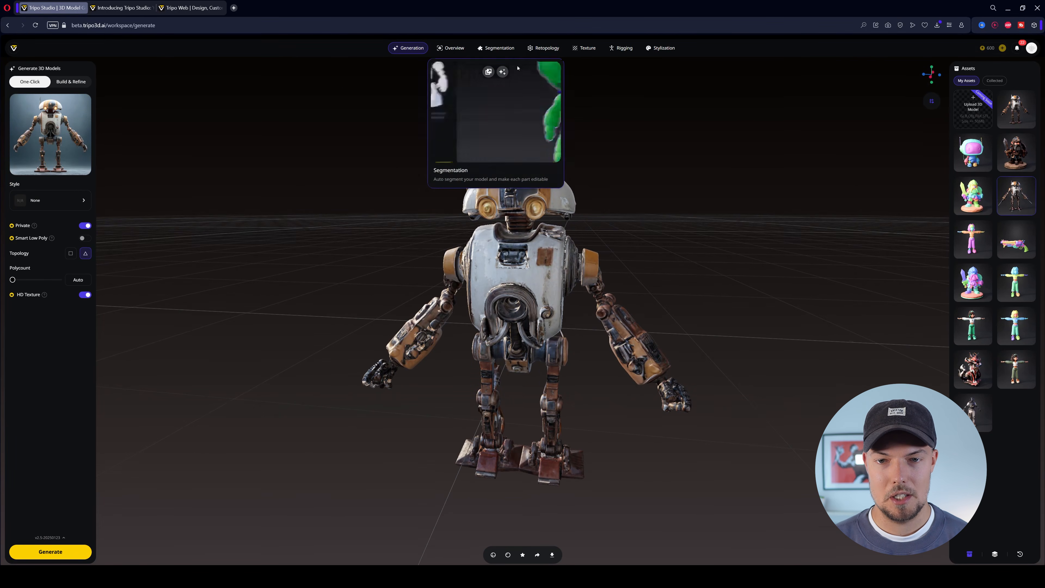
left_click_drag(713, 308, 762, 303)
mouse_move(550, 56)
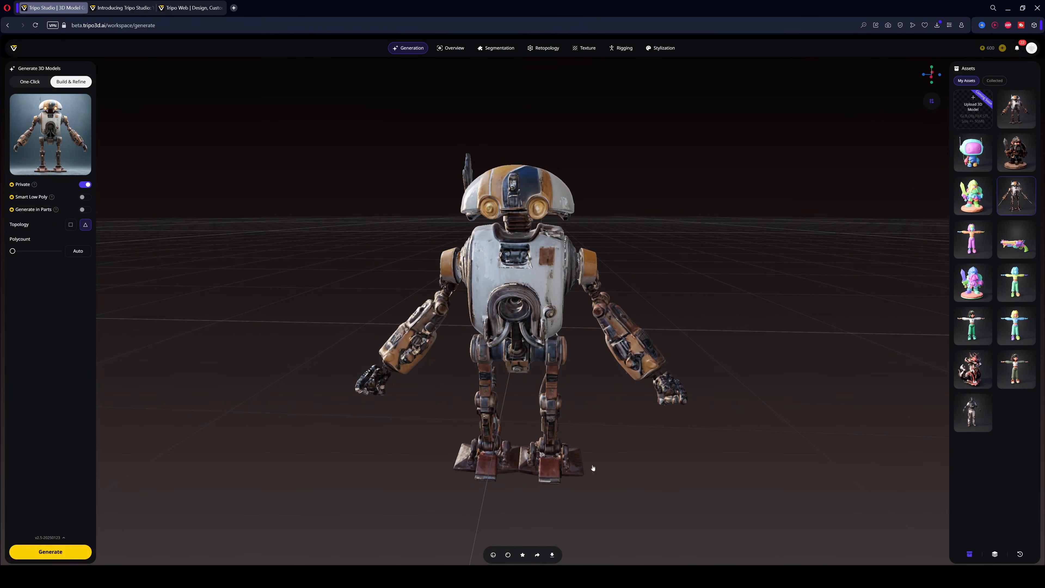
In the robot's overview, select all its mesh parts and set their Metallic value to about 0.75
left_click(449, 49)
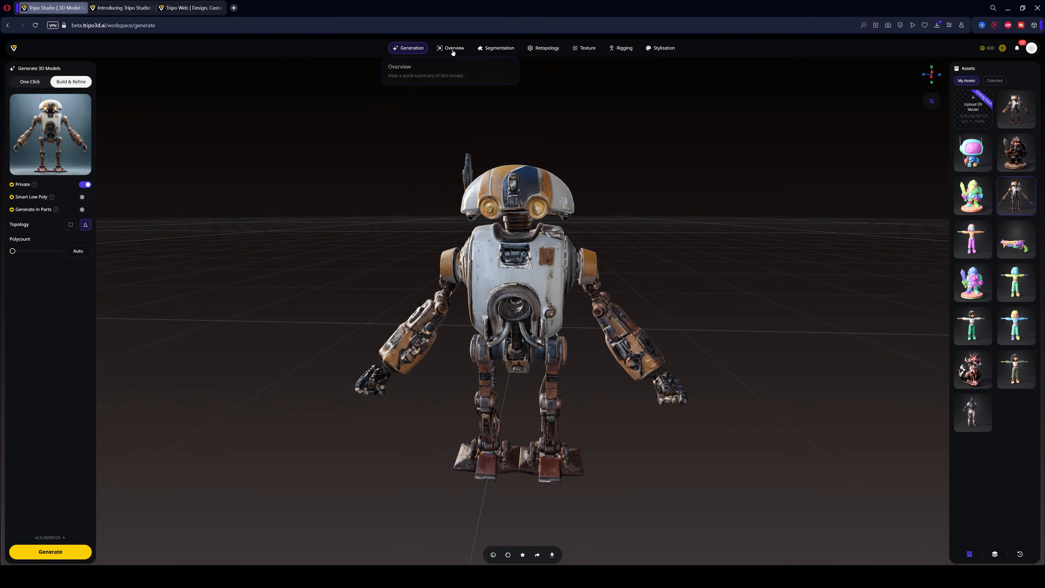
left_click(994, 555)
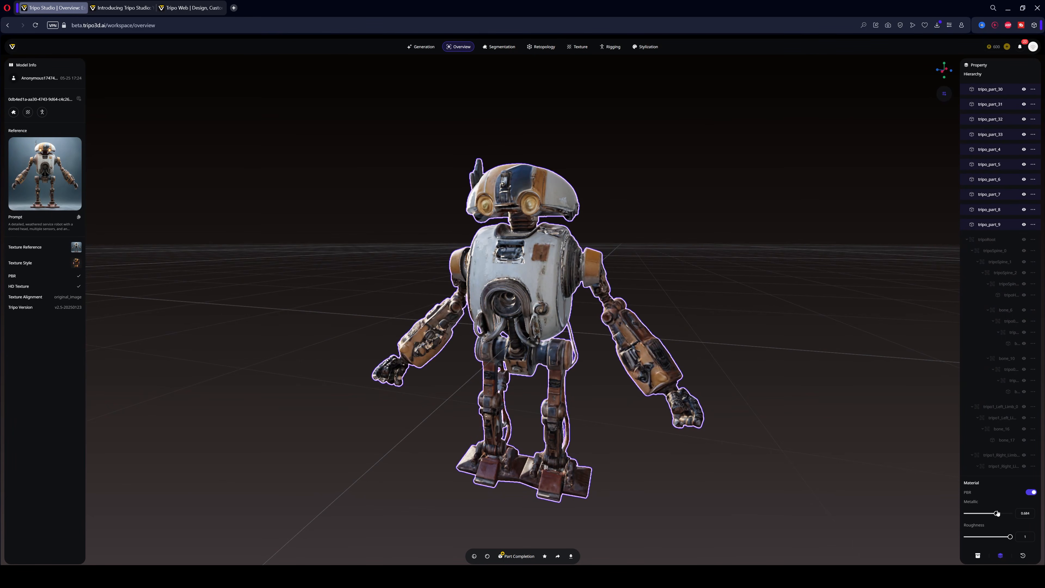
left_click_drag(593, 219, 699, 217)
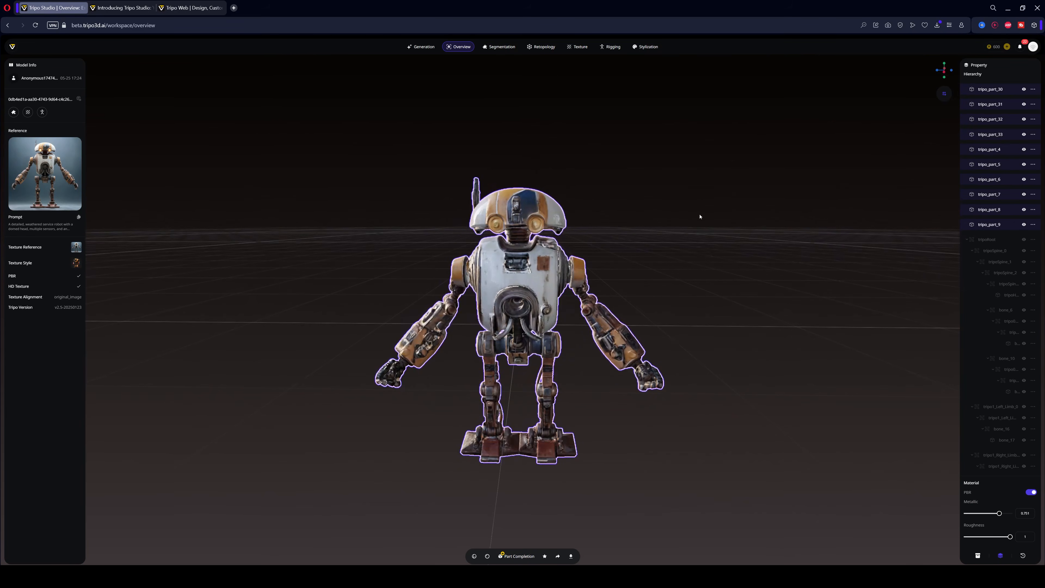
Export the robot as an FBX file named myRobot
left_click(571, 557)
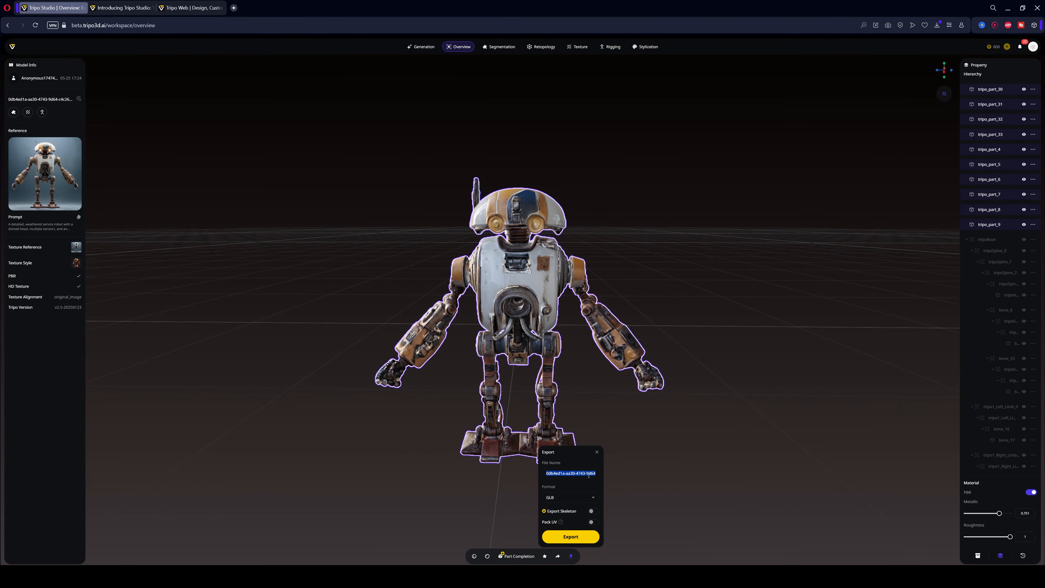
left_click(583, 497)
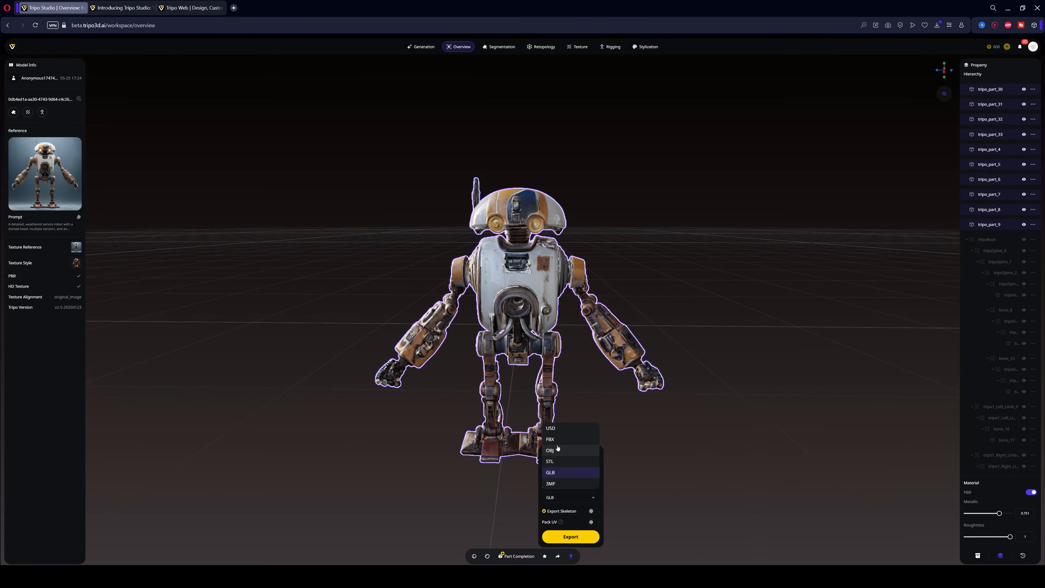
left_click(569, 440)
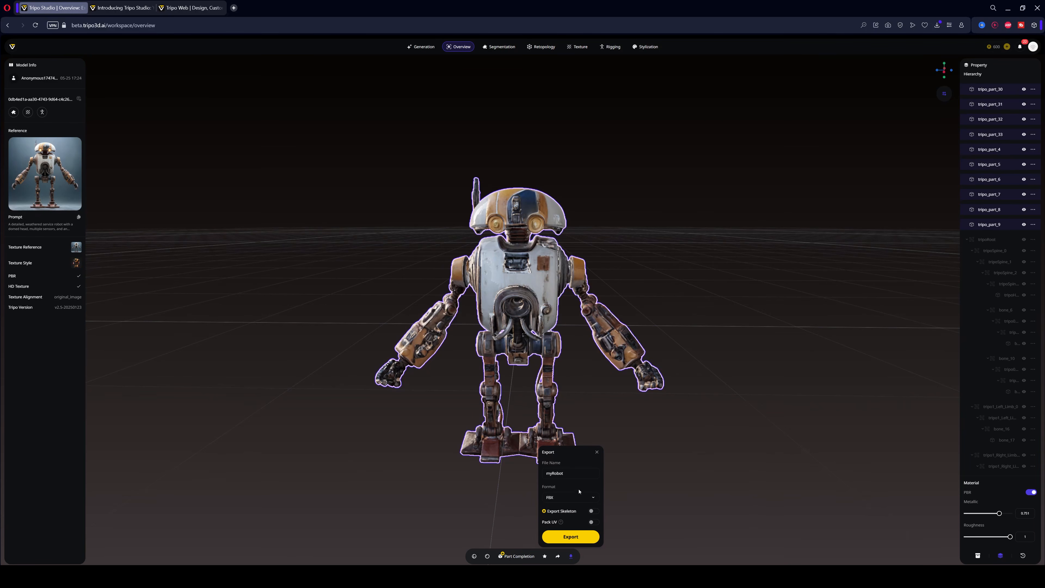
mouse_move(562, 523)
left_click(577, 537)
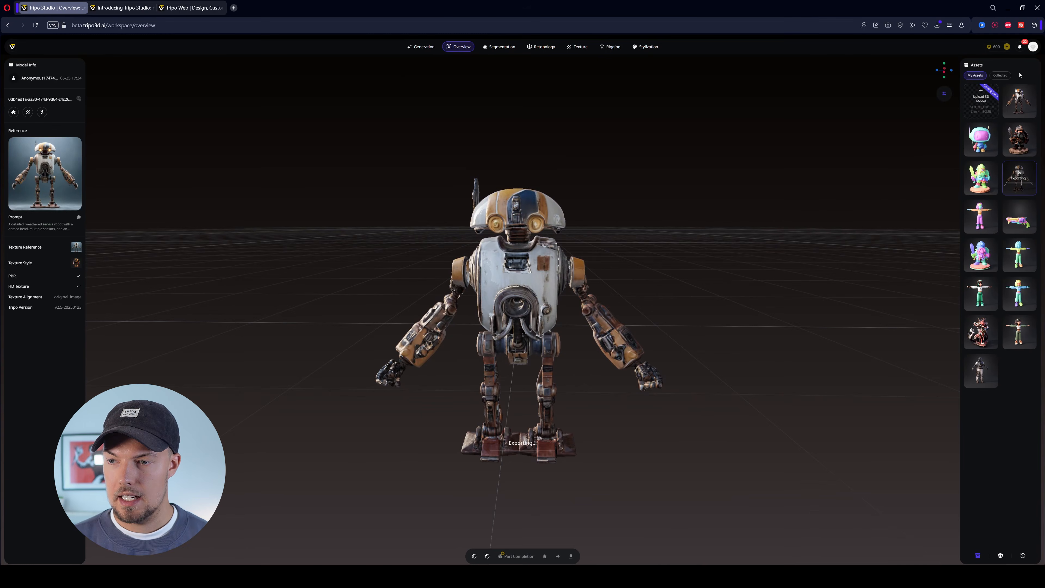
Check the notification messages and the browser's download list for the exported myRobot.fbx file
left_click(939, 25)
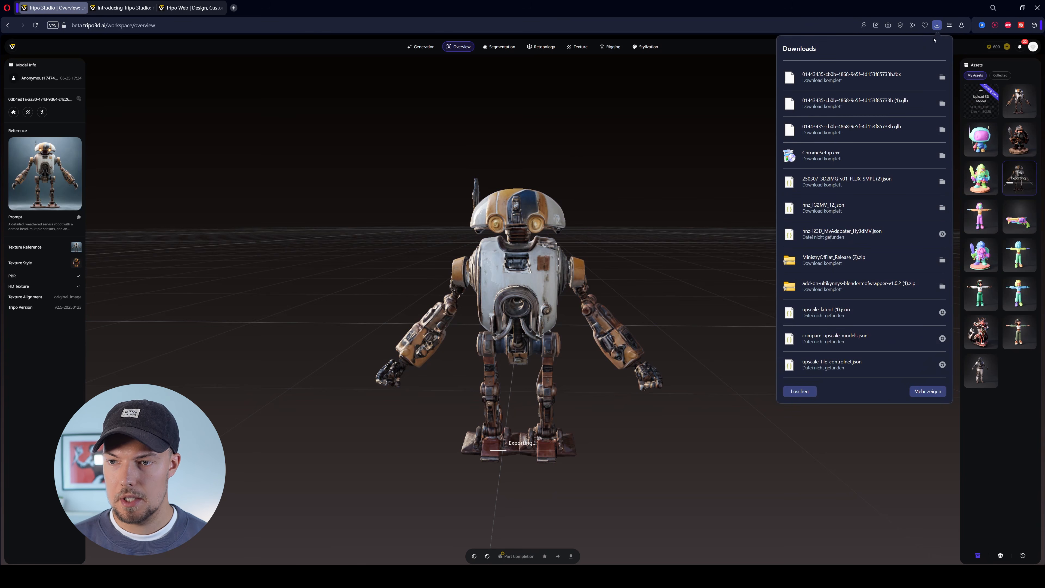
left_click(1038, 123)
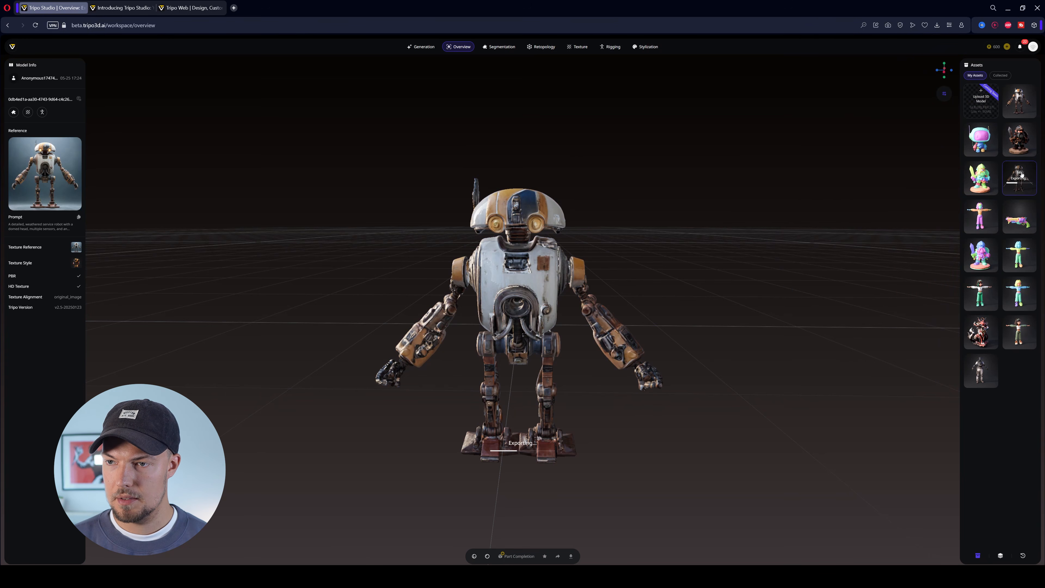
left_click(1022, 46)
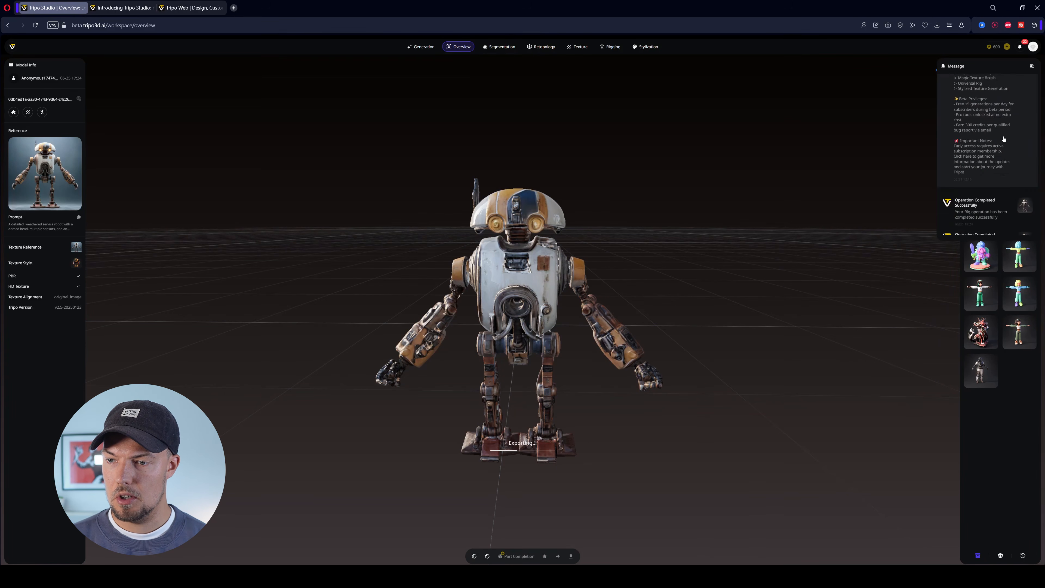
scroll(977, 144, "up", 2)
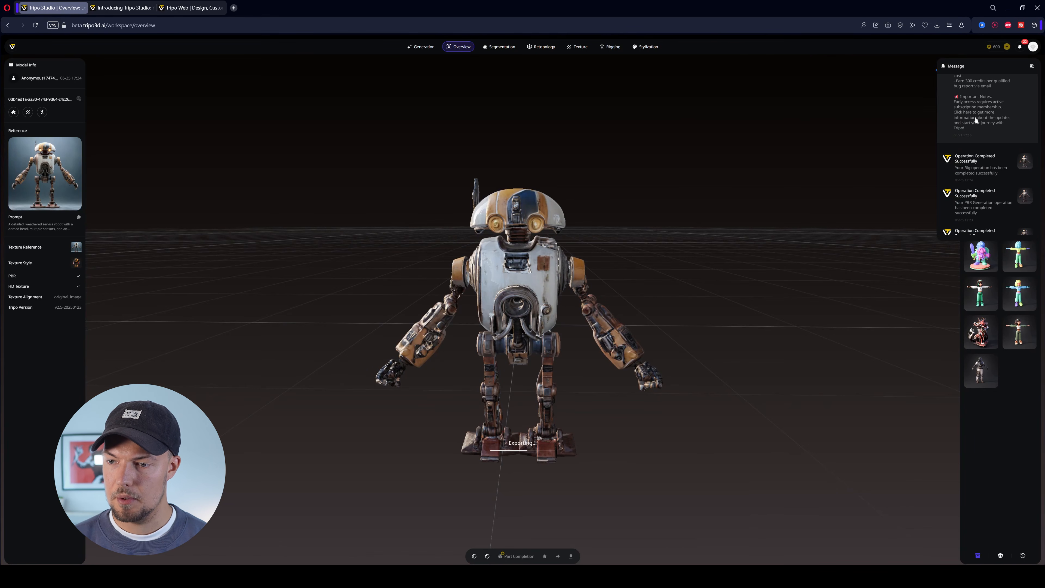
scroll(975, 119, "down", 8)
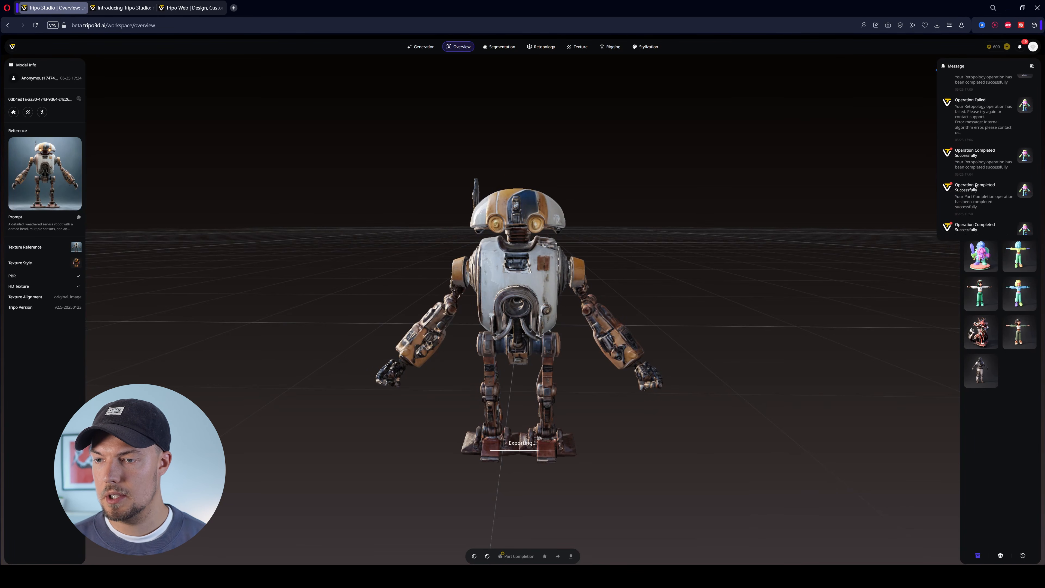
left_click(1021, 431)
mouse_move(718, 256)
left_mouse_down()
mouse_move(669, 261)
mouse_move(705, 268)
left_mouse_up()
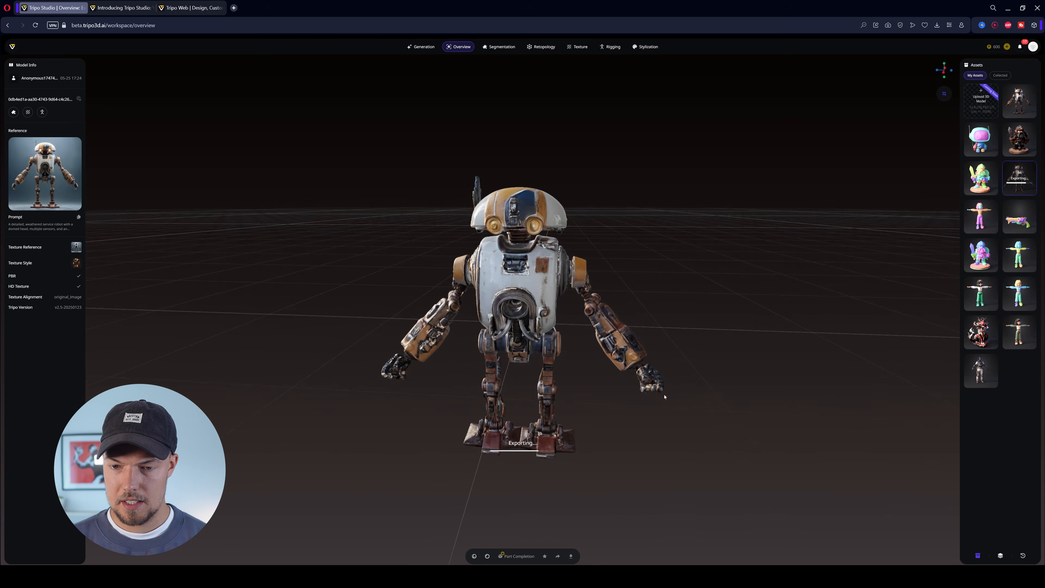
left_click(937, 25)
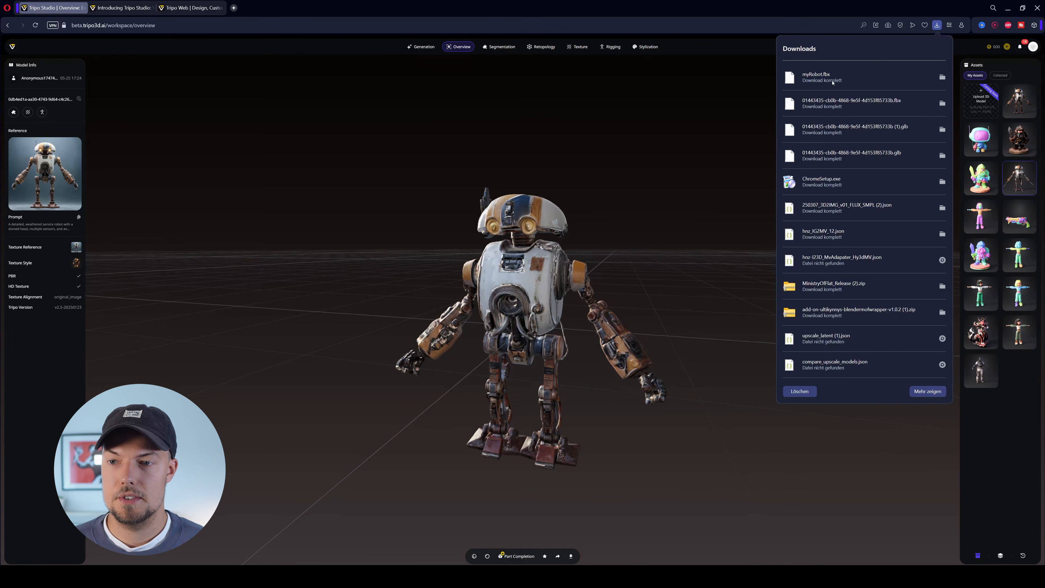
Switch to Blender and import myRobot.fbx from the Downloads folder into the scene
left_click(668, 183)
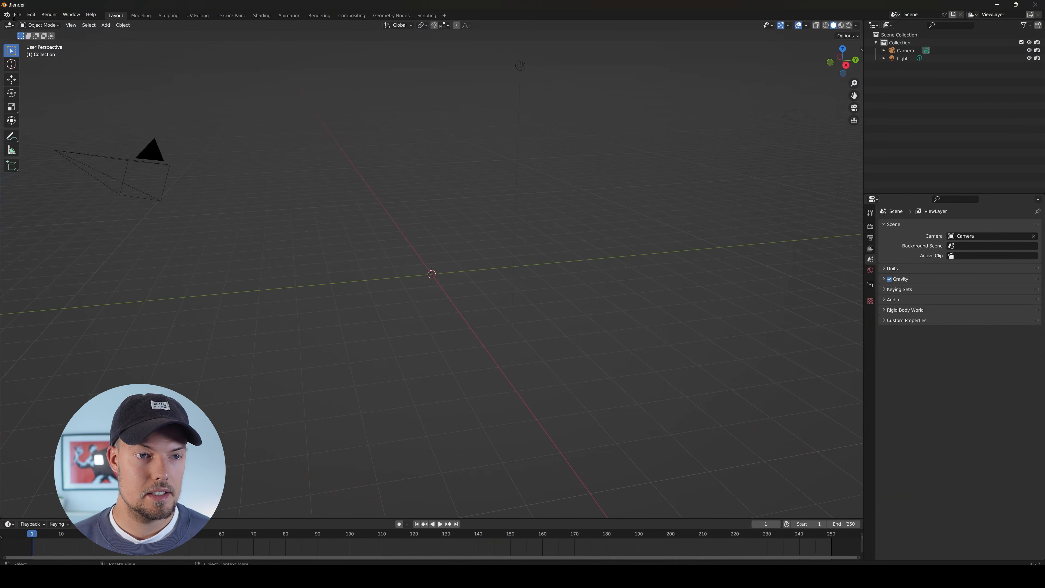
left_click(17, 15)
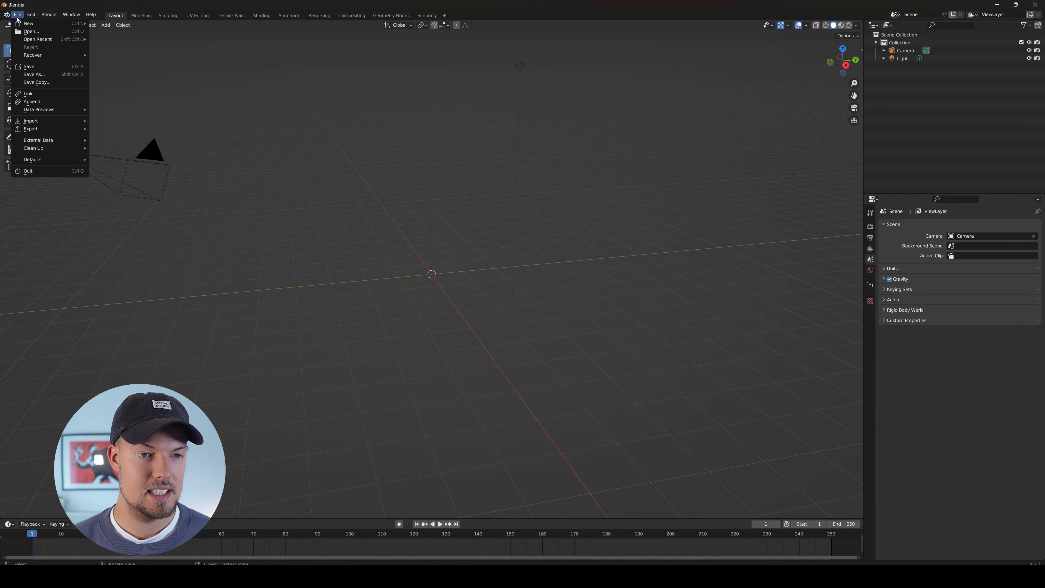
mouse_move(46, 122)
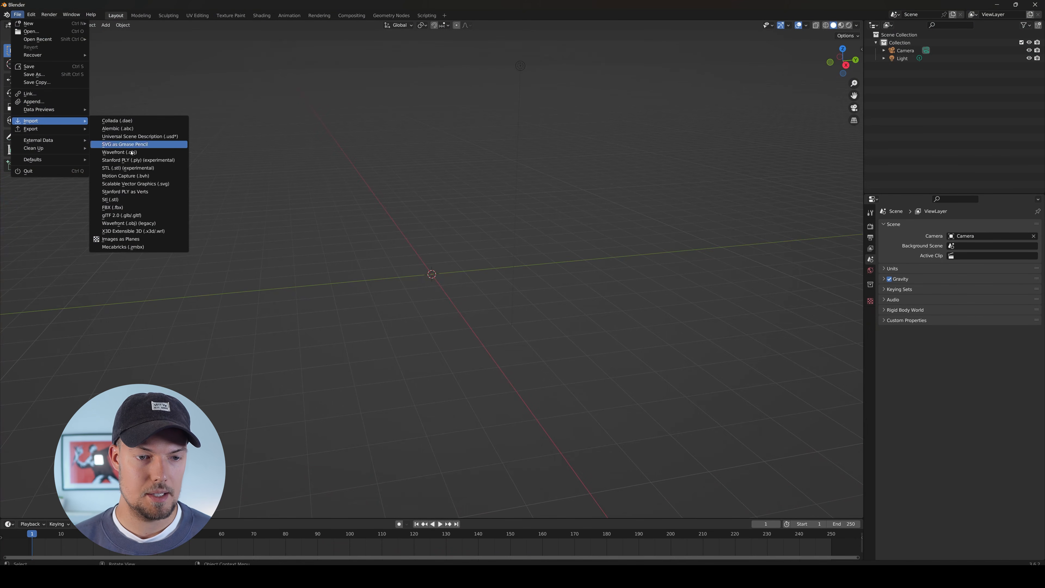
left_click(113, 207)
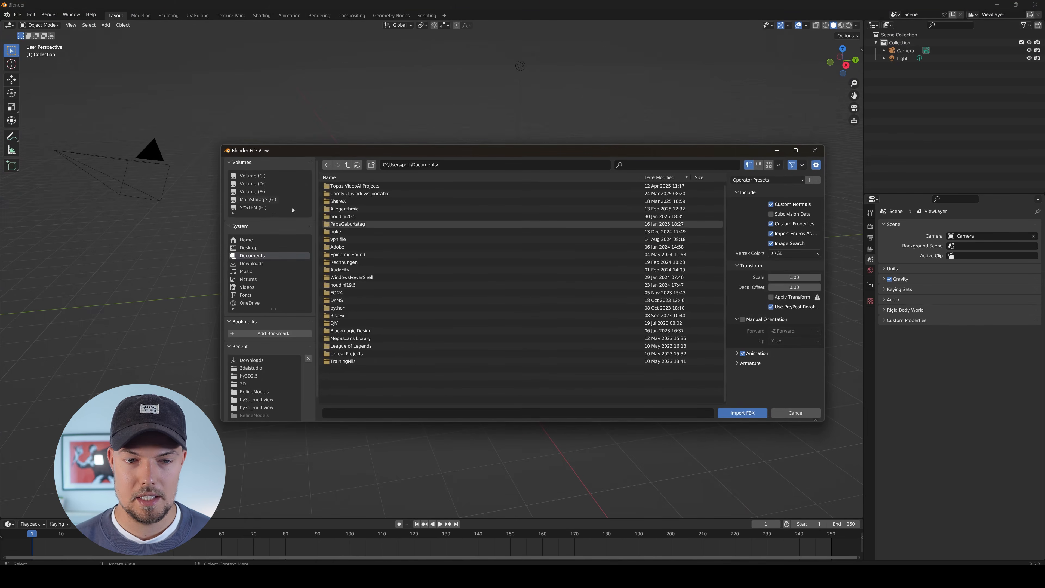
left_click(252, 264)
scroll(365, 329, "down", 10)
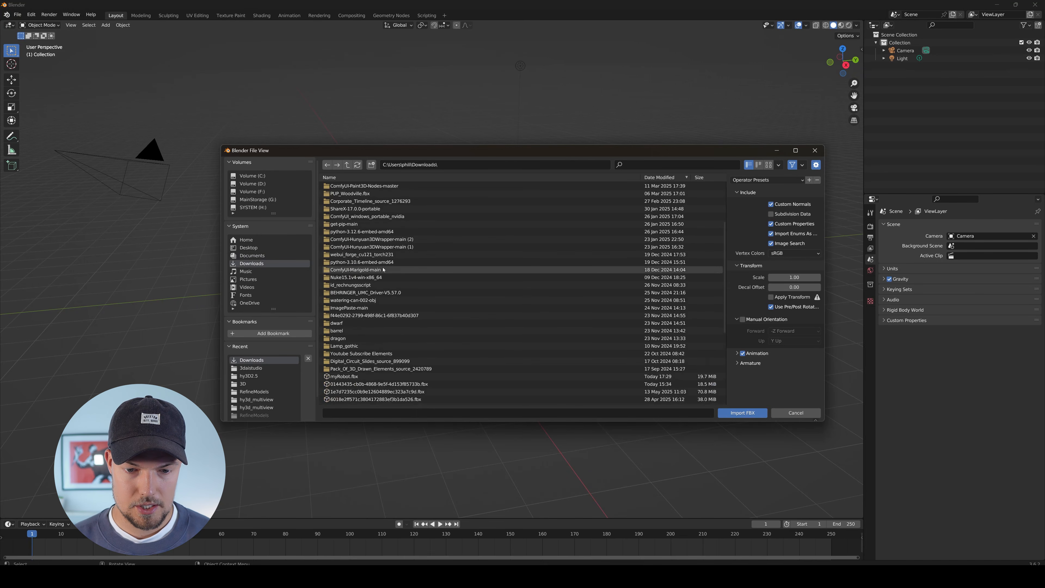
left_click(365, 334)
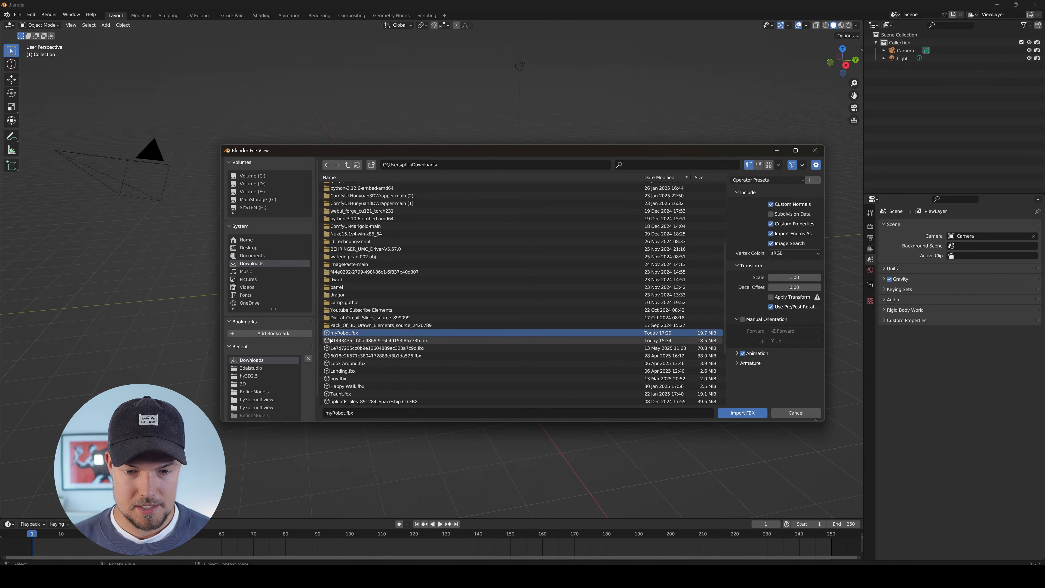
left_click(755, 412)
scroll(469, 275, "down", 4)
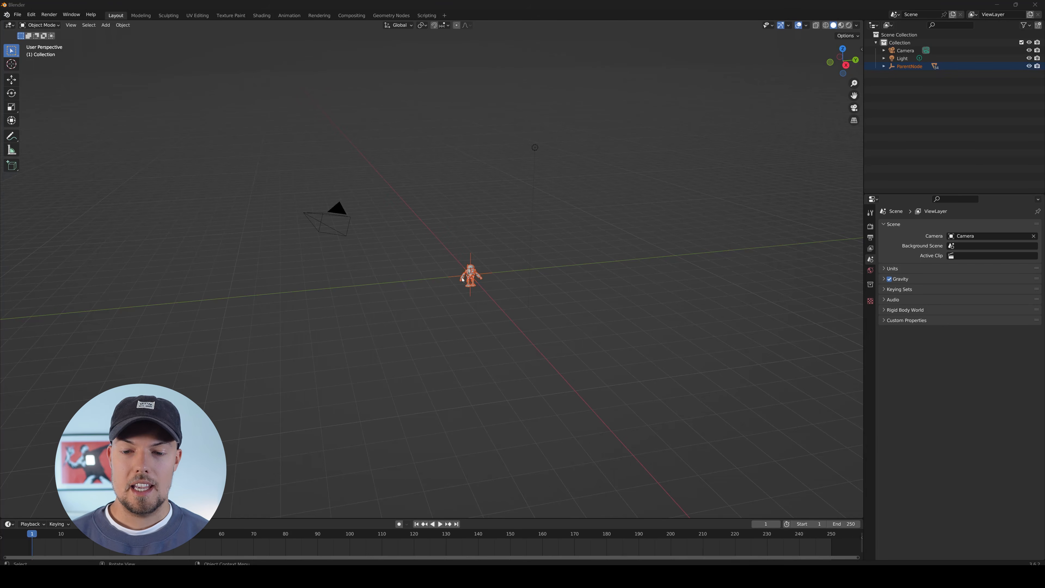
Clear the selection and display the imported robot with Material Preview shading in the viewport
scroll(461, 280, "up", 15)
middle_click_drag(392, 184, 540, 177)
left_click(541, 178)
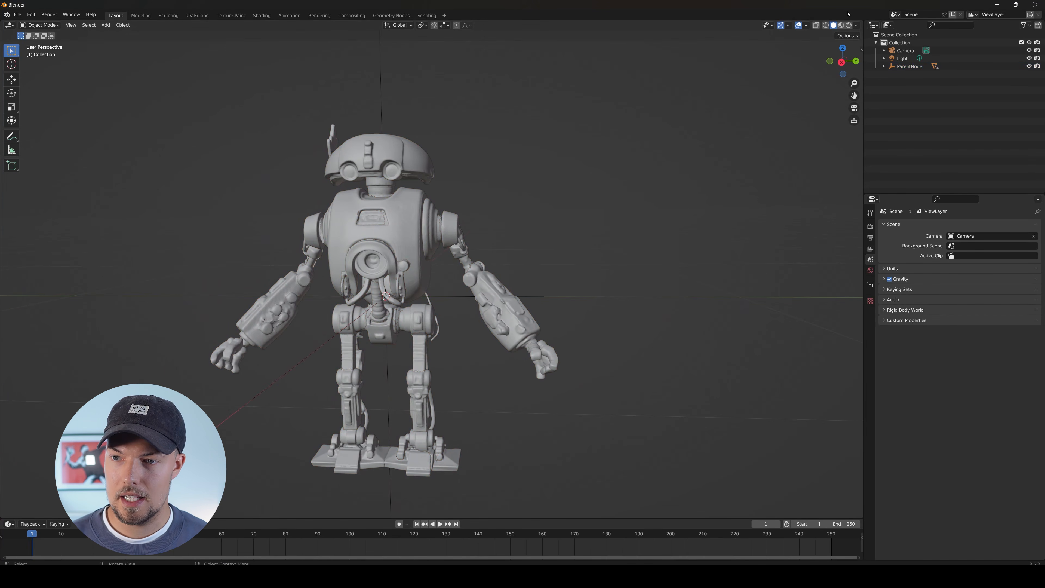
key("z")
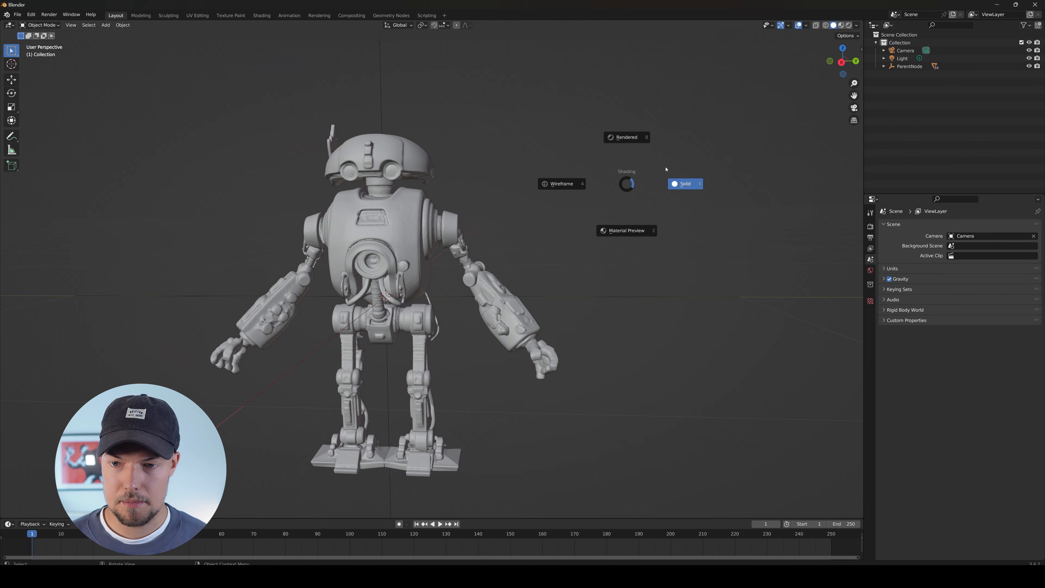
left_click(633, 233)
mouse_move(557, 217)
middle_mouse_down()
mouse_move(499, 216)
mouse_move(550, 180)
mouse_move(511, 174)
mouse_move(613, 152)
mouse_move(645, 116)
mouse_move(614, 166)
mouse_move(487, 208)
mouse_move(567, 252)
mouse_move(543, 257)
middle_mouse_up()
Select the robot's left forearm with its hand and set its origin to its geometry
left_click(492, 213)
left_click(543, 257)
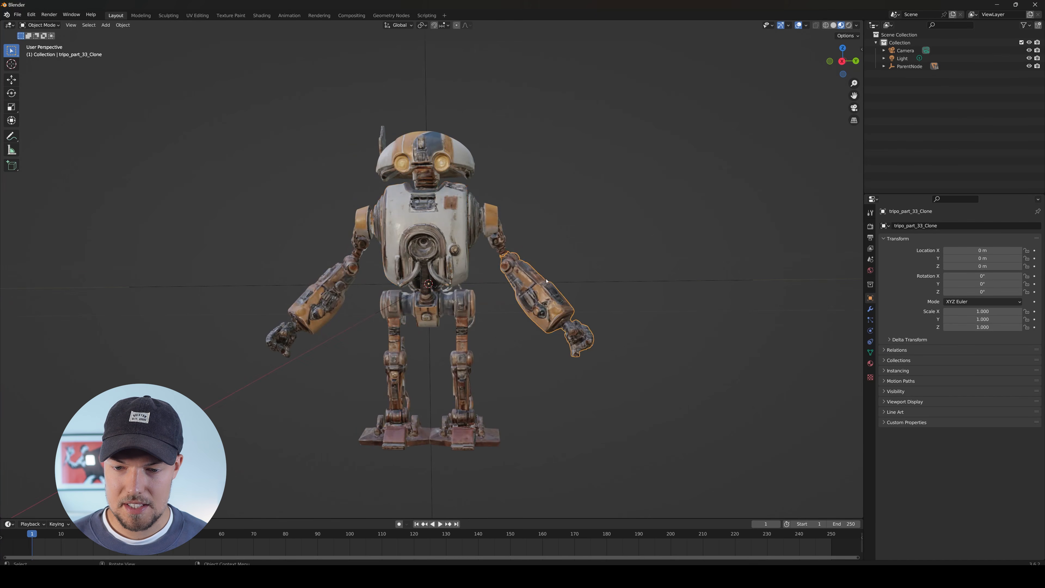
key("g")
key("Escape")
mouse_move(588, 196)
middle_mouse_down()
mouse_move(566, 276)
mouse_move(585, 158)
mouse_move(576, 184)
middle_mouse_up()
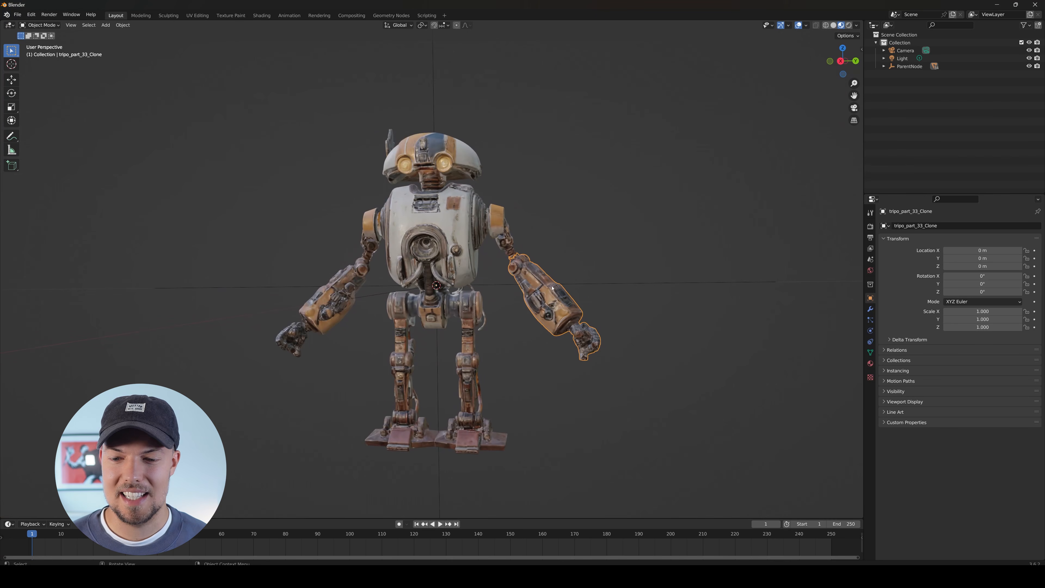
left_click(123, 25)
mouse_move(173, 42)
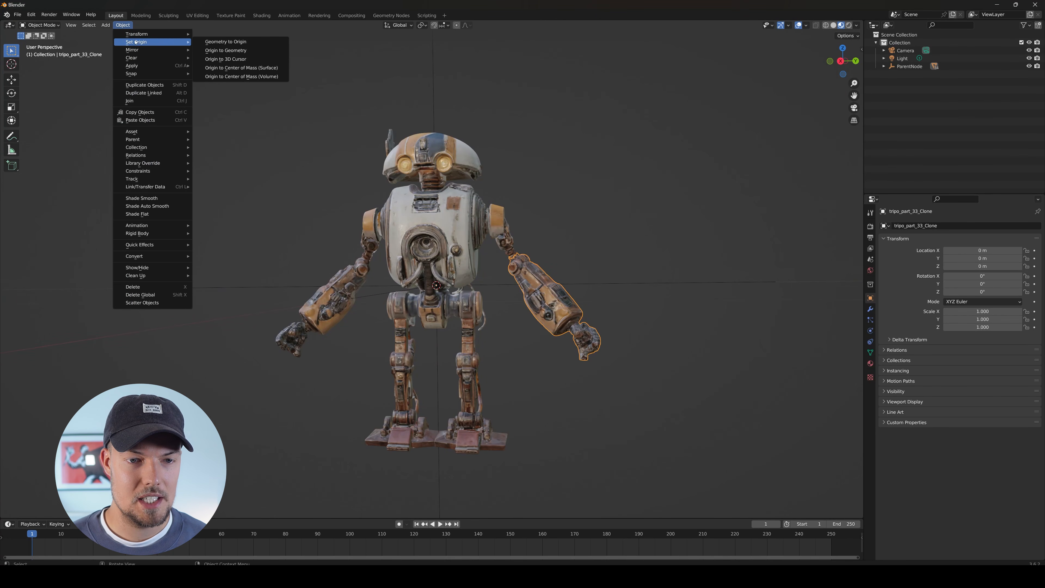
left_click(249, 55)
Move the robot's left forearm freehand and try rotating it about its own origin
middle_click_drag(496, 317, 576, 289)
key("g")
left_click(552, 304)
middle_click_drag(611, 250, 574, 287)
key("r")
key("Escape")
middle_click_drag(619, 209, 508, 70)
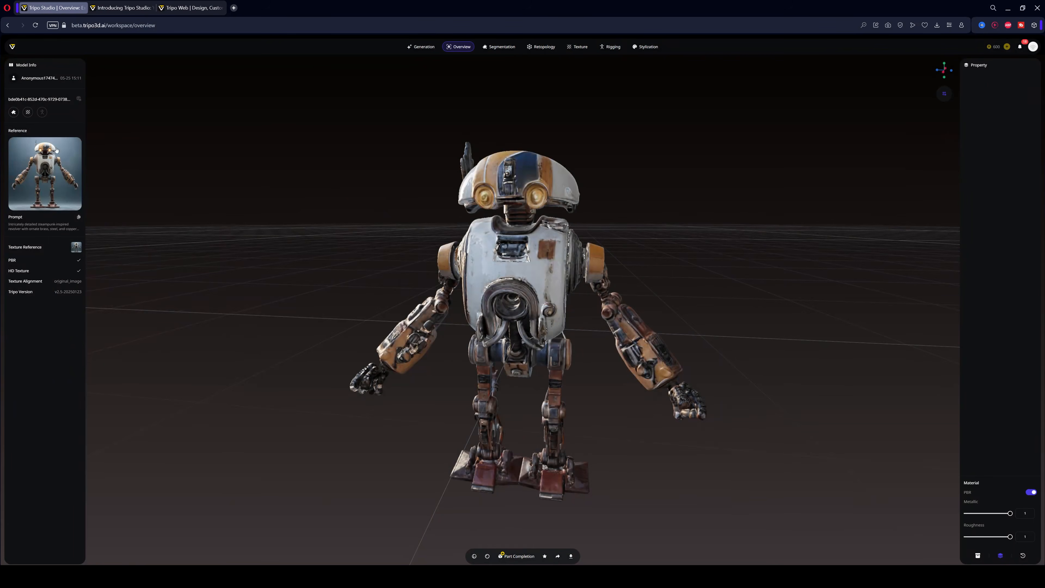
Switch to Tripo Studio and view the revolver model in the Segmentation stage
left_click_drag(556, 245, 287, 247)
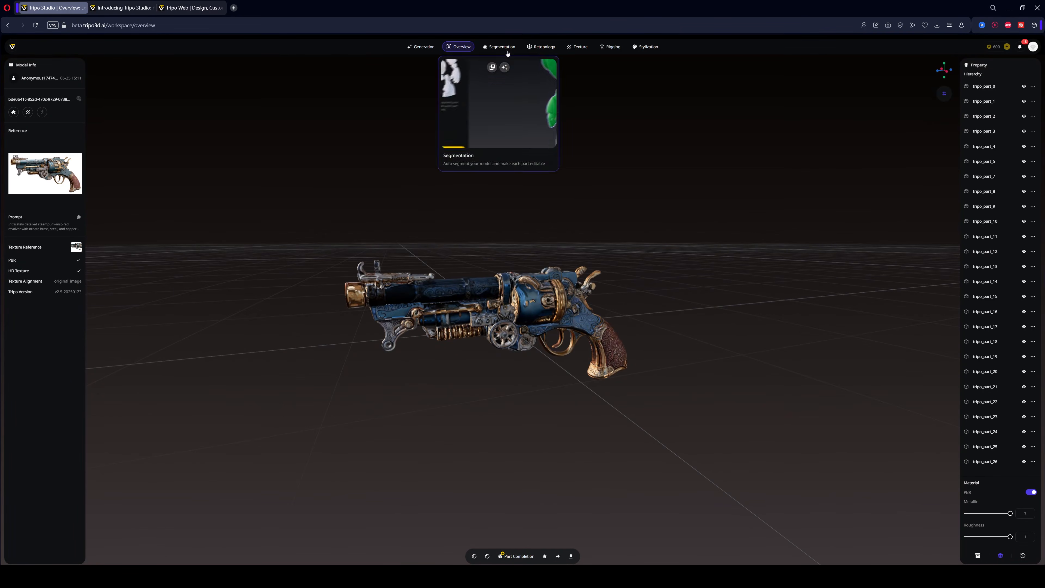
left_click(499, 47)
left_click_drag(732, 186, 753, 273)
left_click_drag(681, 367, 608, 389)
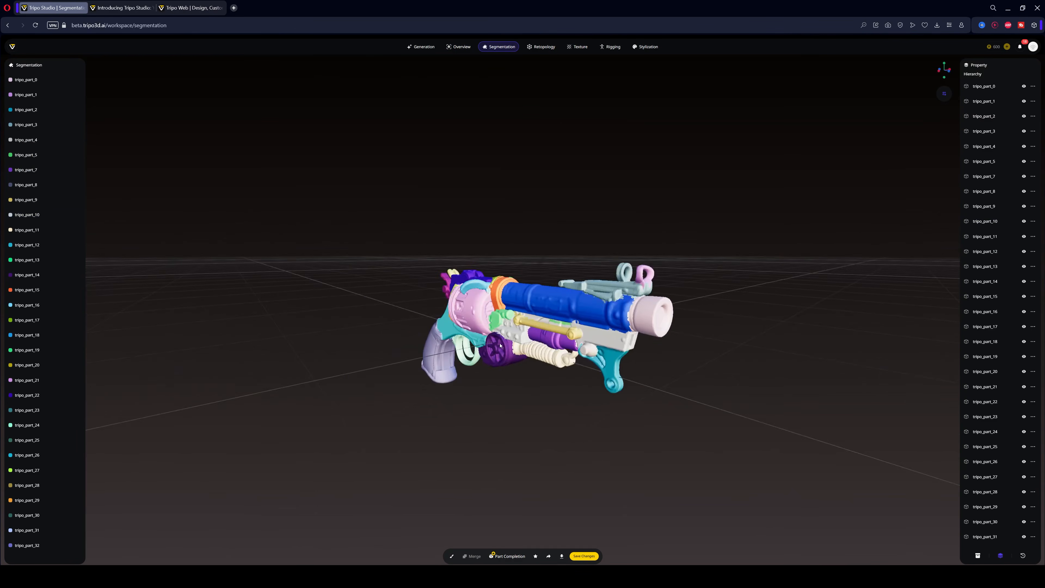
Examine how the revolver is segmented by selecting individual parts such as tripo_part_22 and tripo_part_3 from several angles
left_click(479, 312)
left_click_drag(478, 411, 597, 411)
left_click(445, 352)
left_click(443, 319)
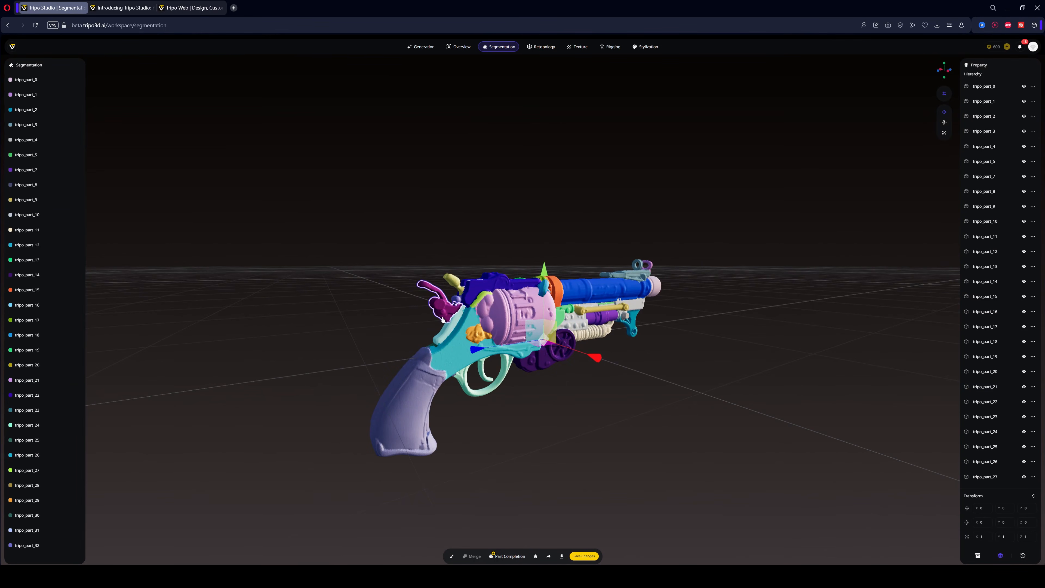
left_click_drag(458, 265, 600, 251)
left_click(576, 276)
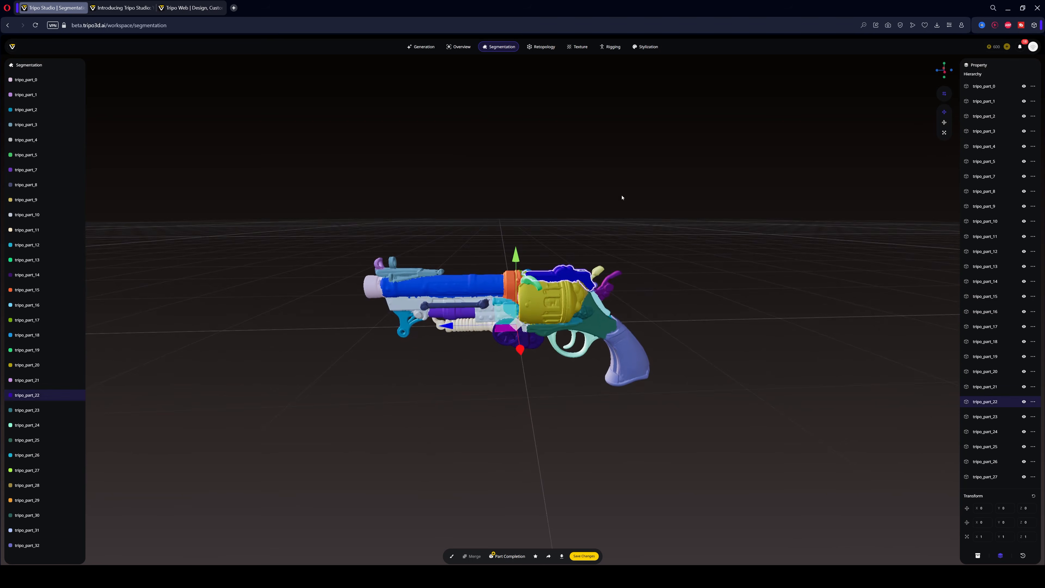
left_click_drag(433, 285, 425, 266)
left_click(426, 272)
left_click_drag(506, 171, 529, 180)
scroll(411, 325, "up", 4)
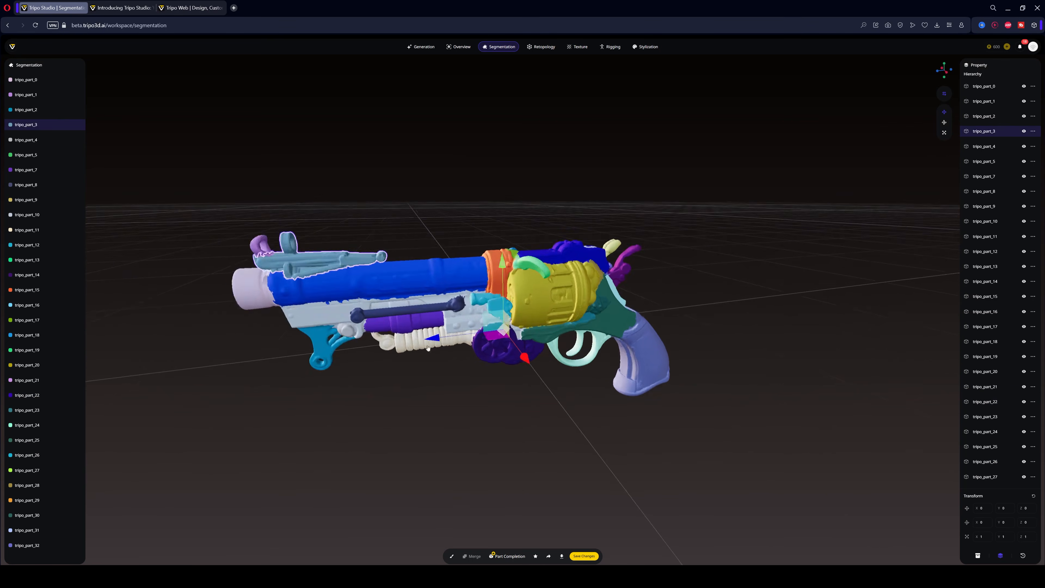
left_click_drag(350, 373, 359, 355)
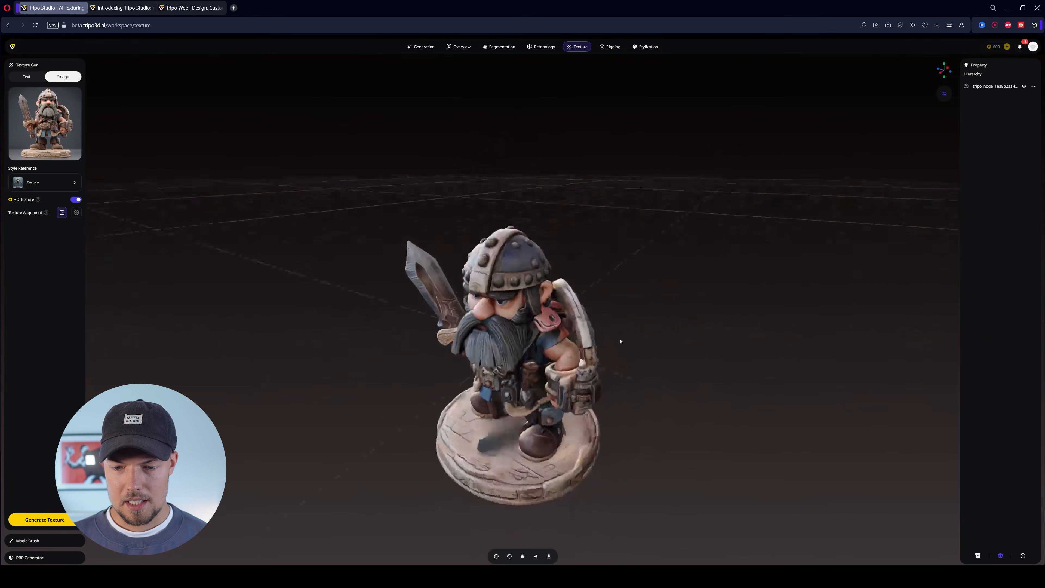
Examine the textured dwarf warrior figurine up close and from several angles
left_click_drag(774, 297, 622, 297)
scroll(646, 320, "down", 3)
scroll(646, 322, "up", 7)
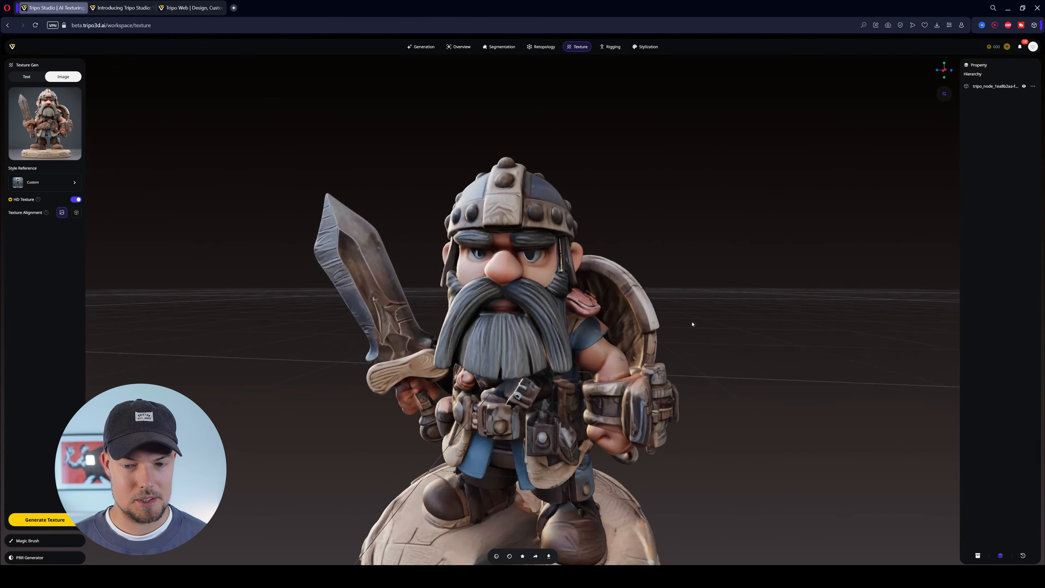
left_click_drag(646, 256, 727, 246)
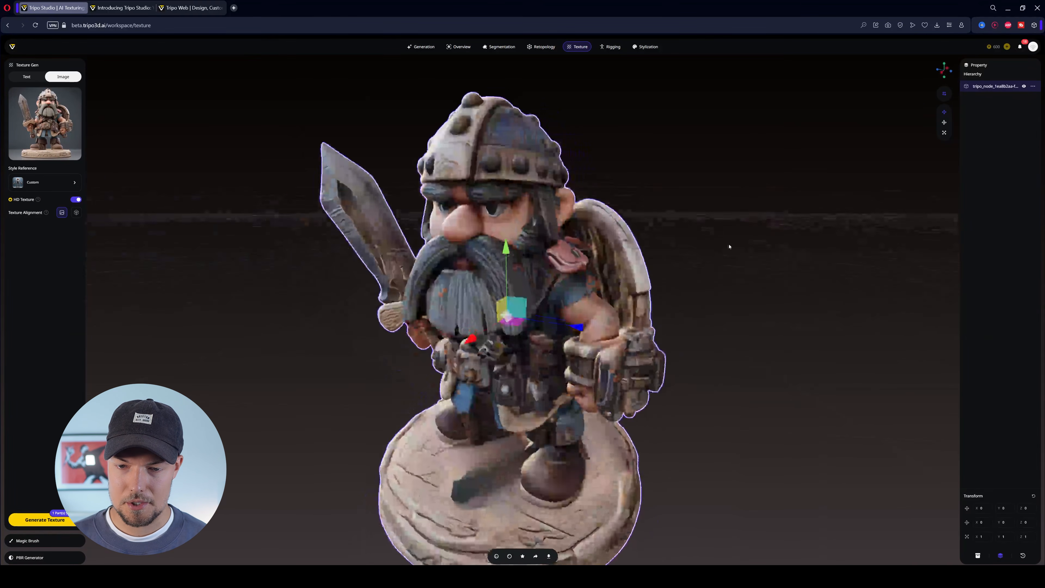
scroll(681, 267, "down", 3)
left_click_drag(762, 271, 720, 271)
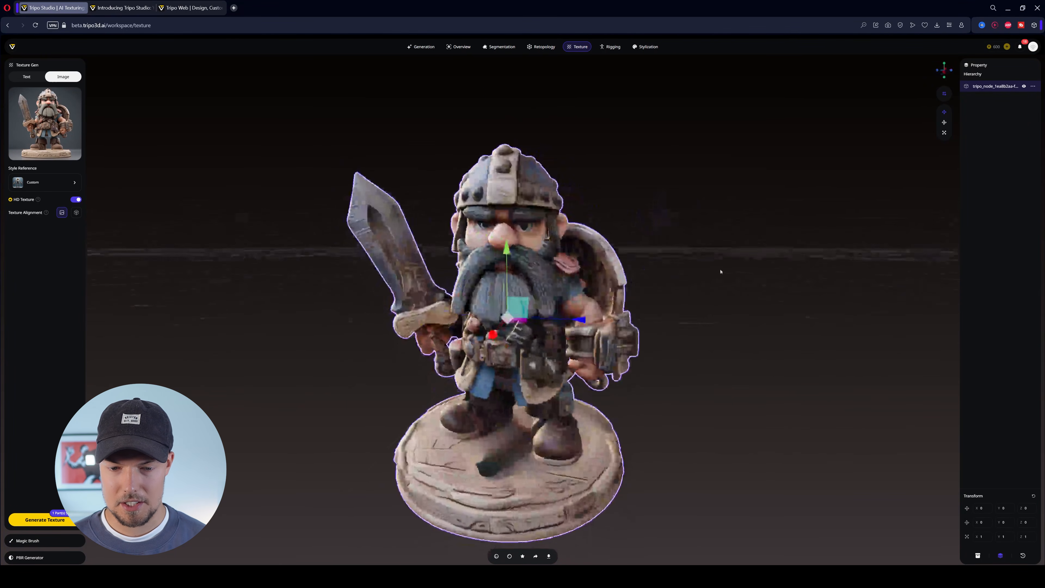
mouse_move(695, 202)
left_mouse_down()
mouse_move(524, 197)
mouse_move(723, 185)
mouse_move(704, 203)
left_mouse_up()
left_click(705, 203)
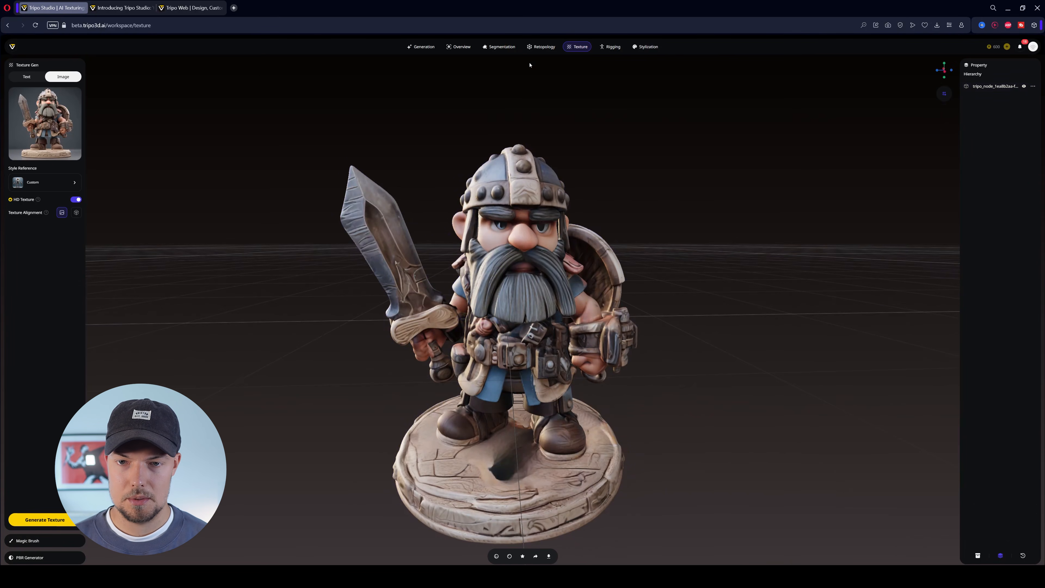
Review the dwarf figurine in the Segmentation stage and in the Texture stage with its Magic Brush options
left_click(499, 47)
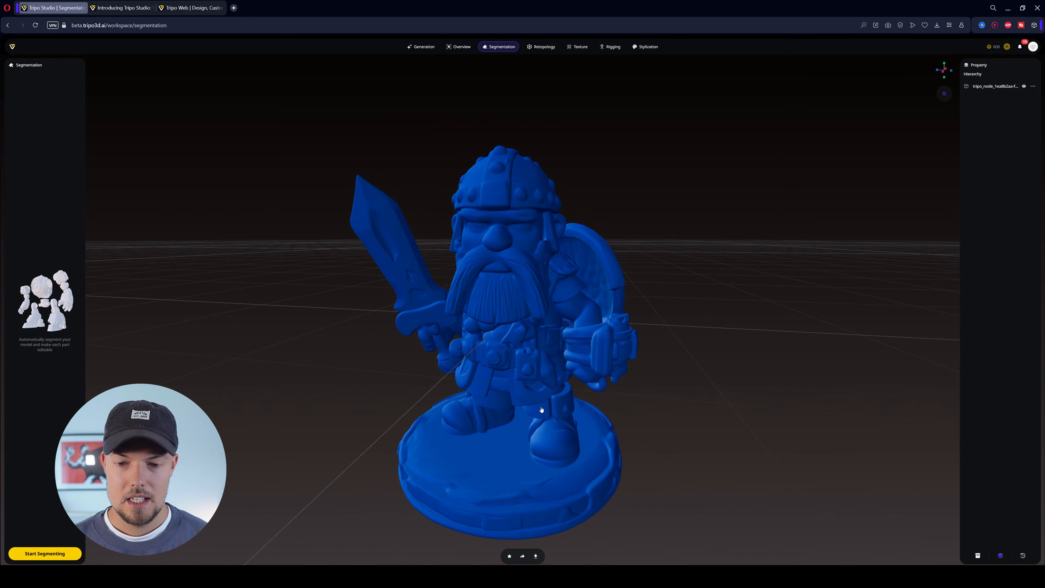
left_click_drag(663, 298, 686, 303)
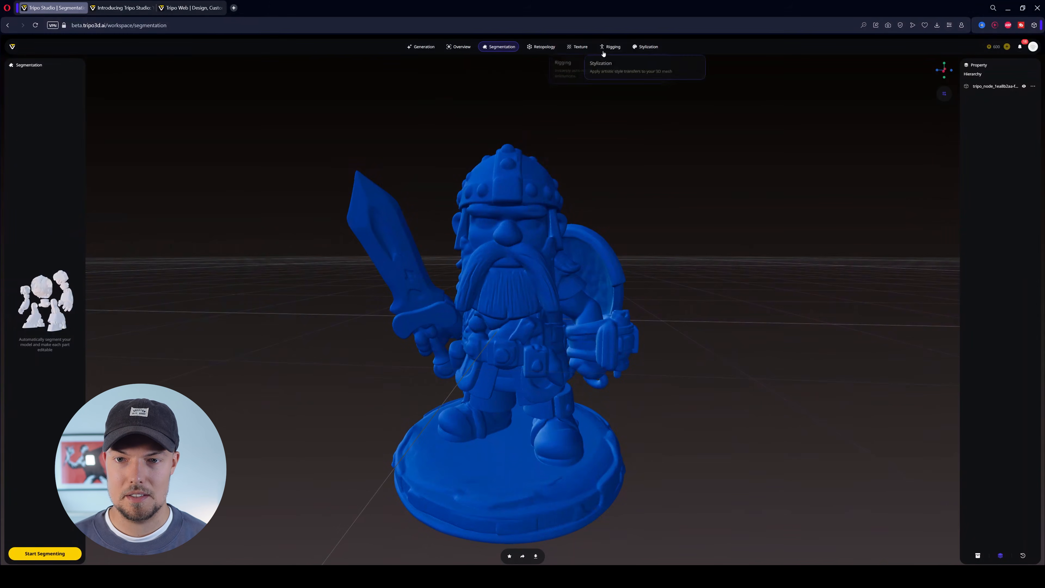
left_click(584, 49)
left_click_drag(641, 244, 470, 432)
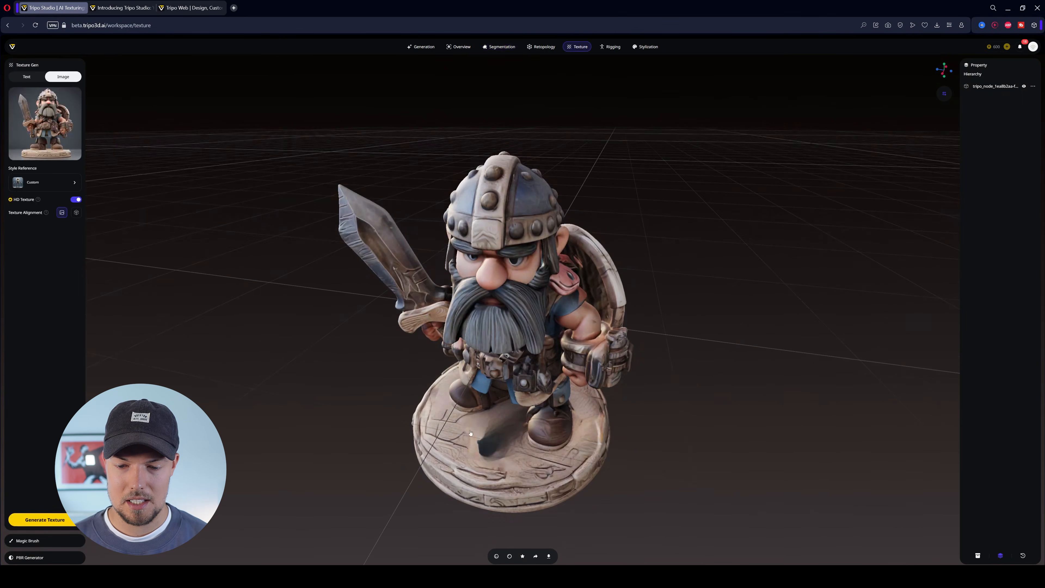
left_click(62, 540)
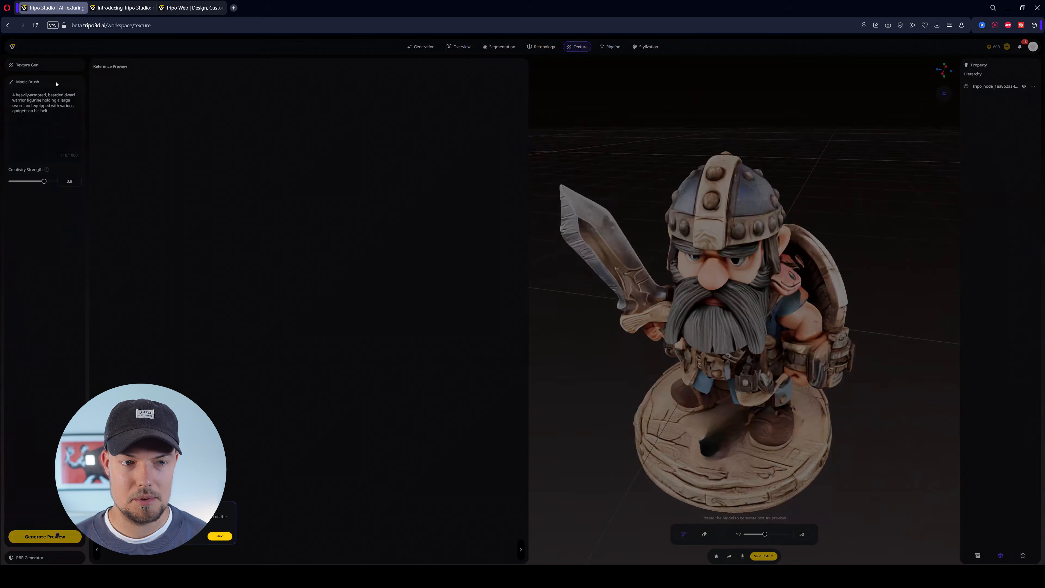
left_click(532, 343)
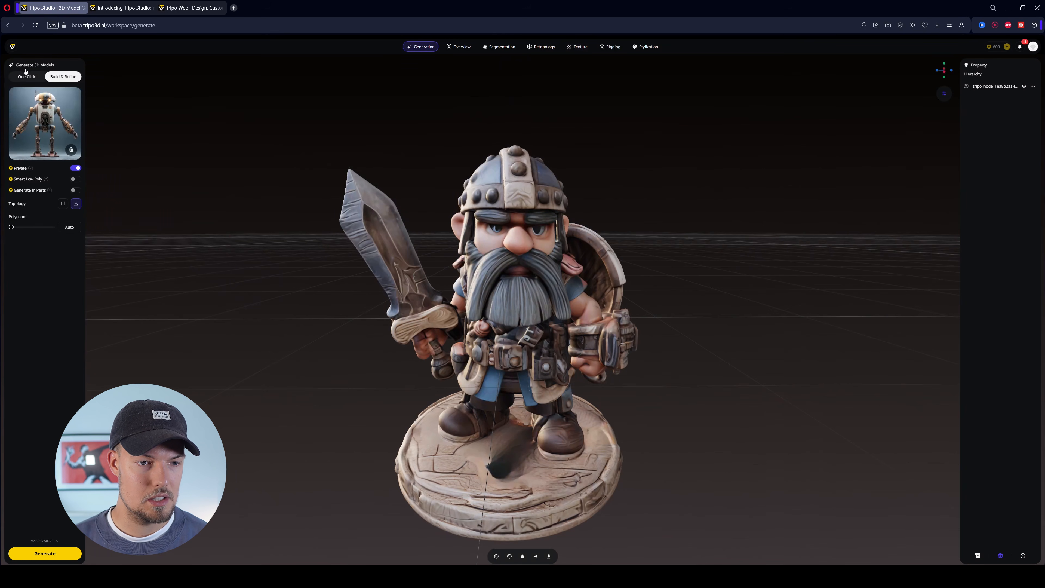
Compare the Build & Refine options with the One-Click generation options, ending on One-Click
left_click(27, 77)
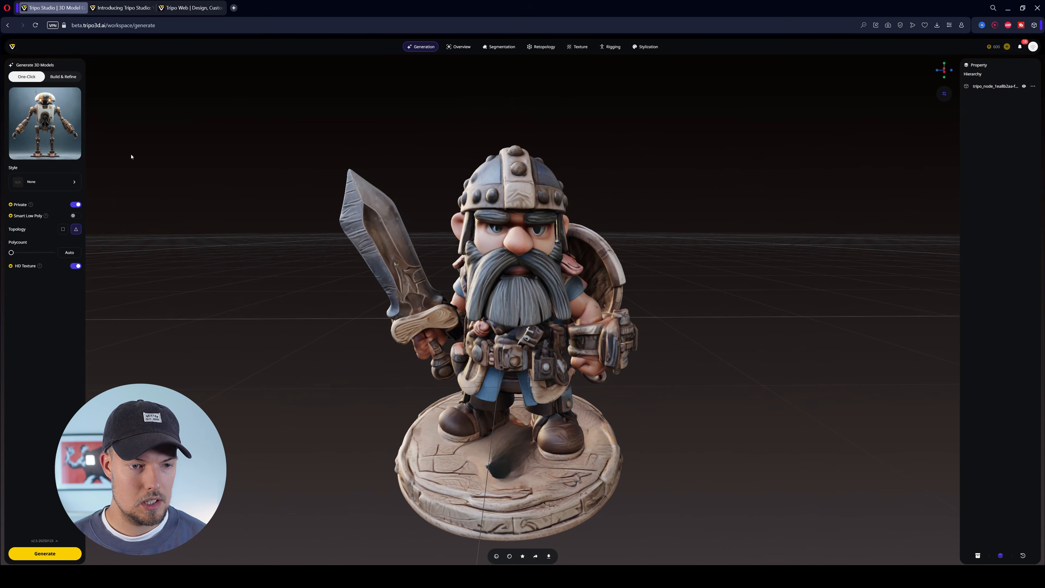
left_click(78, 79)
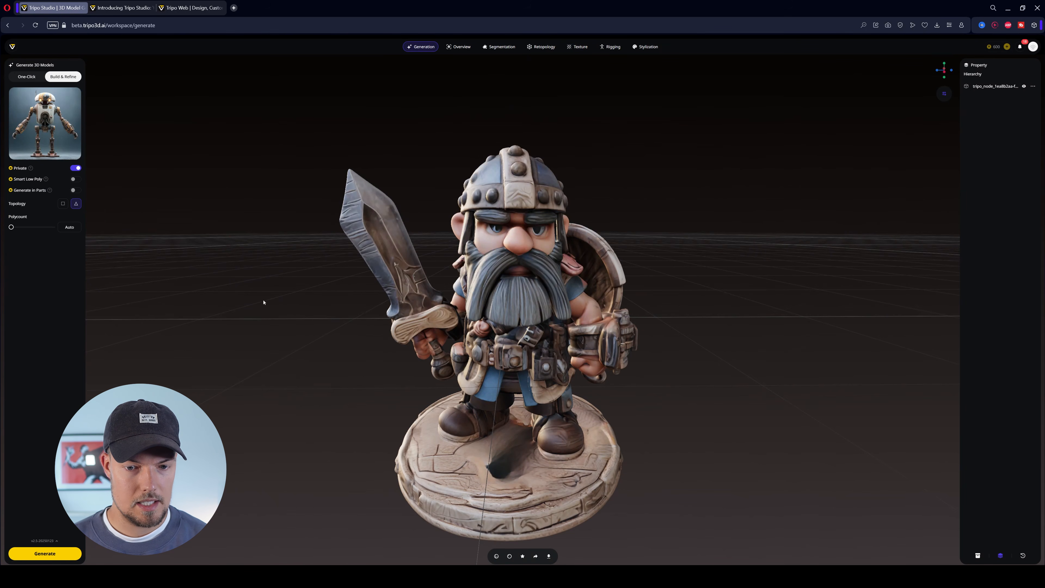
left_click(26, 77)
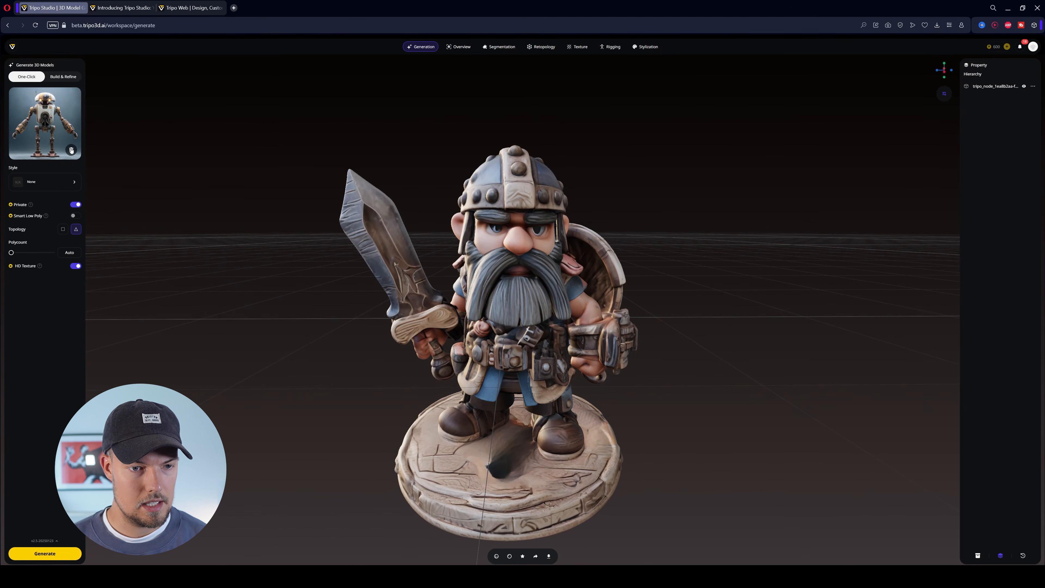
Create a Text to 3D reference image from the prompt "police car, 3d model, cartoony, high detail" and generate the 3D model from it
left_click(29, 110)
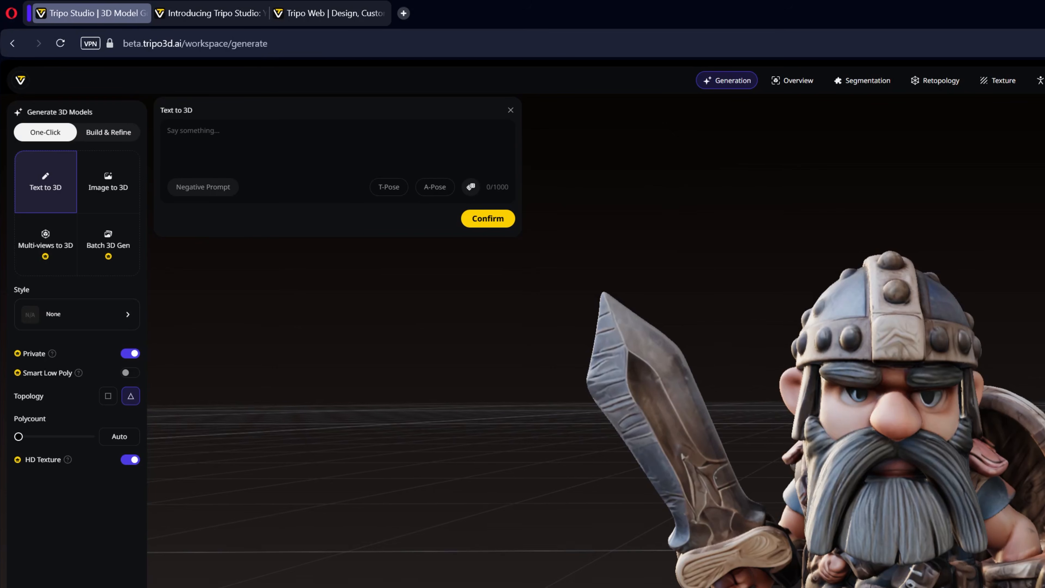
left_click(368, 170)
type("police car, 3d model, cartoony, high detail")
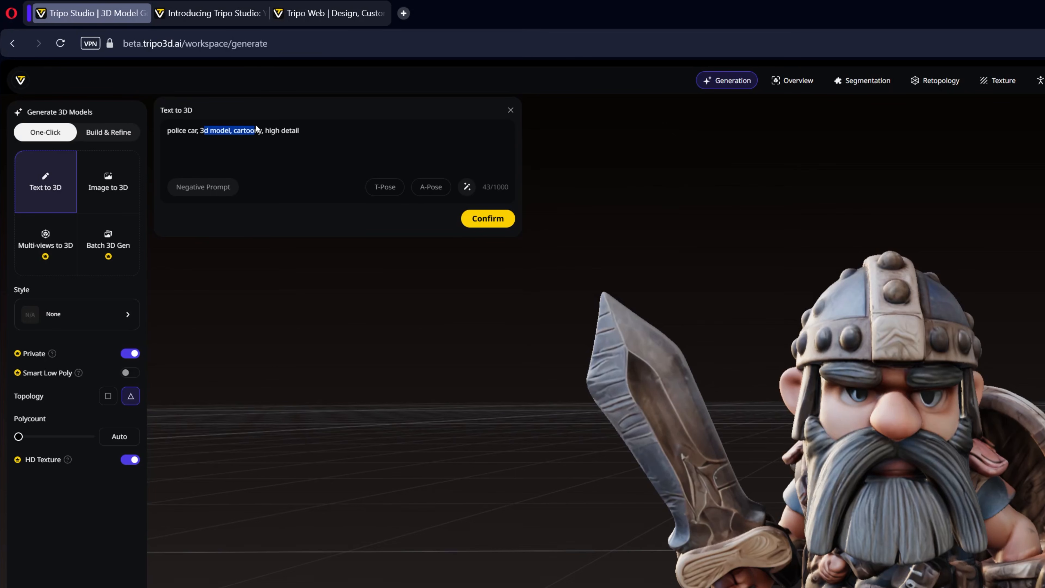
left_click(318, 136)
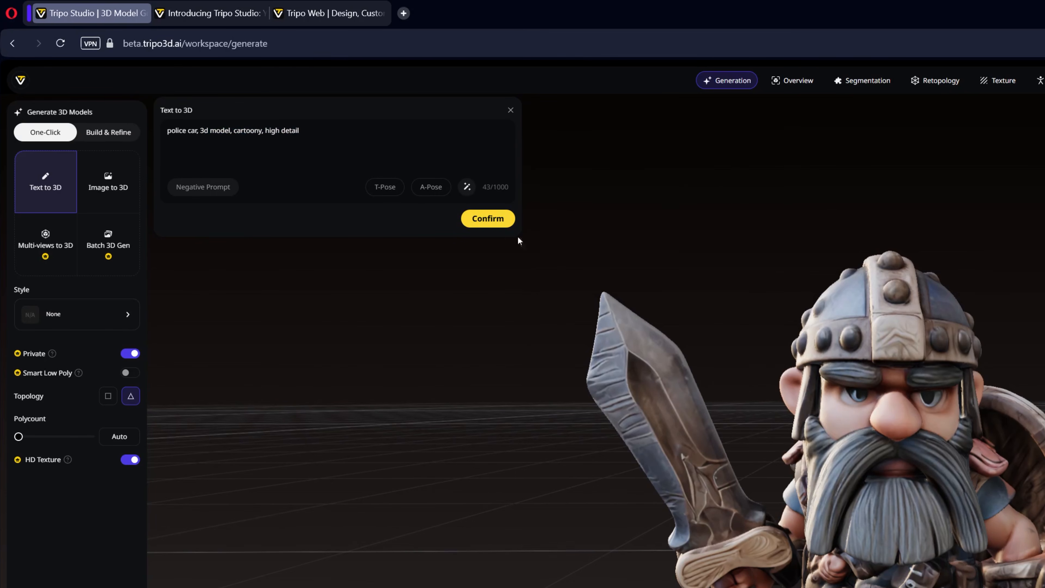
left_click(496, 226)
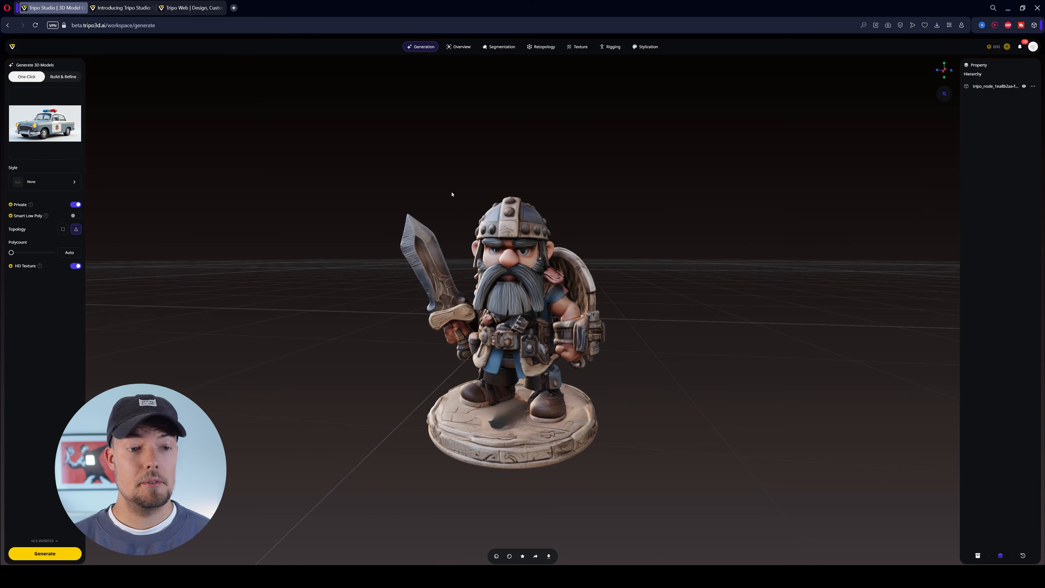
mouse_move(51, 118)
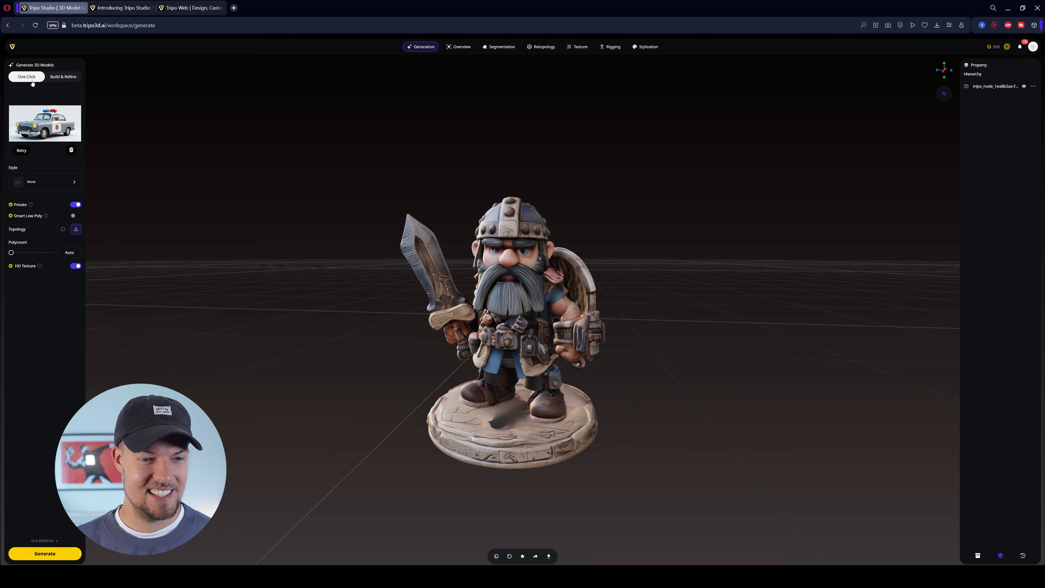
left_click(45, 553)
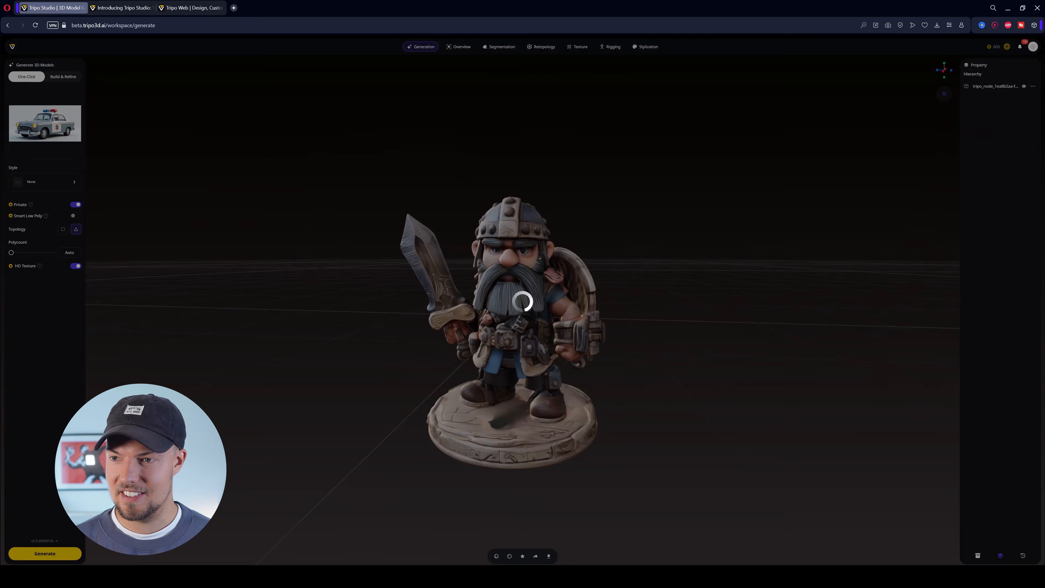